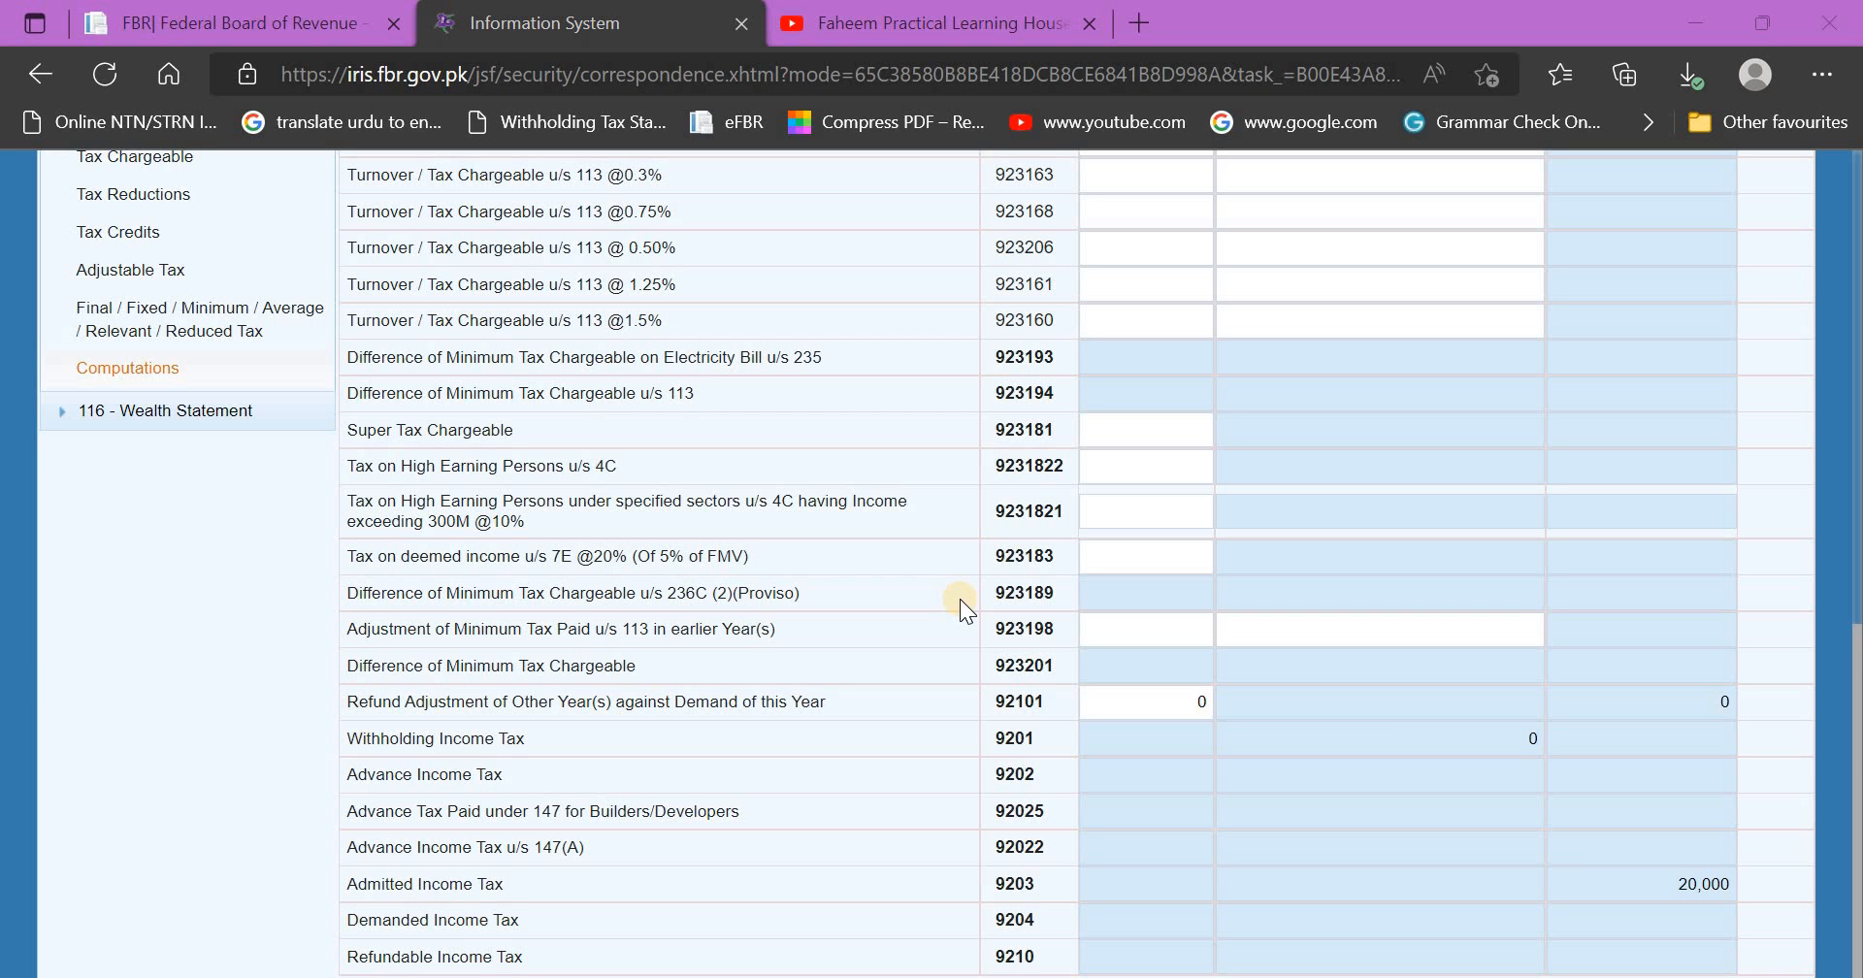
Look through the channel's recent videos on YouTube and return to the income tax return
left_click(918, 26)
scroll(912, 737, "down", 3)
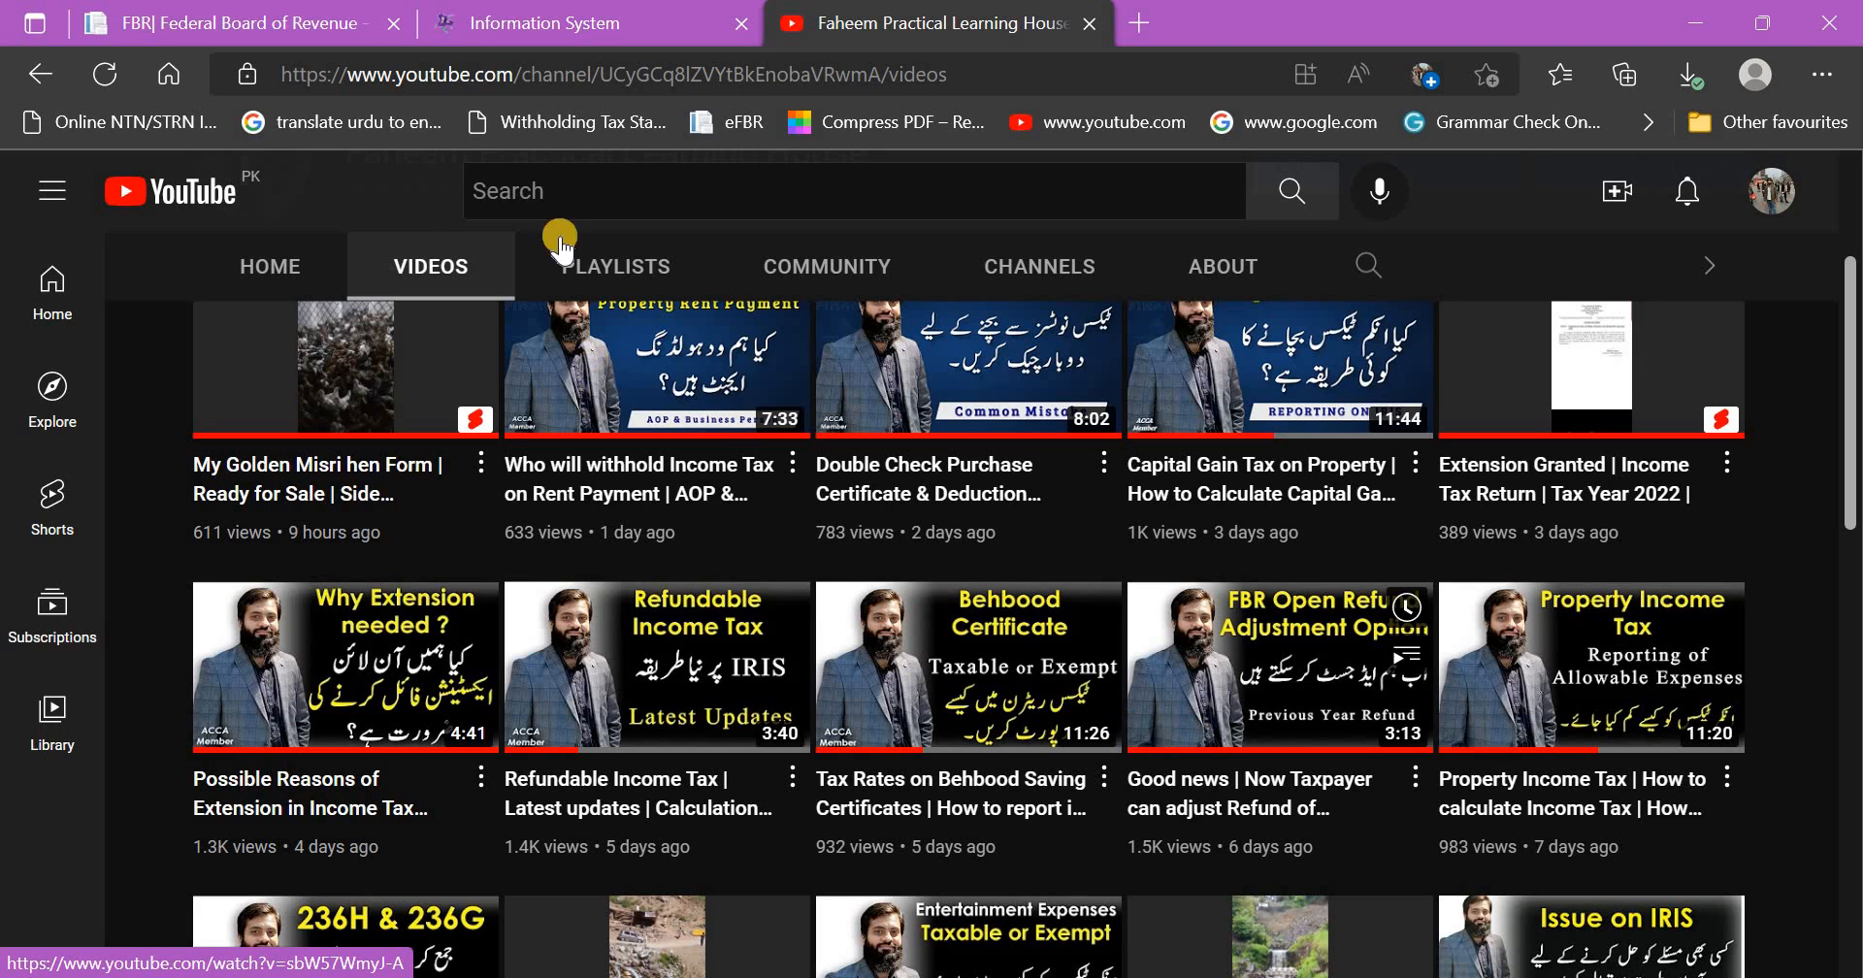
left_click(621, 22)
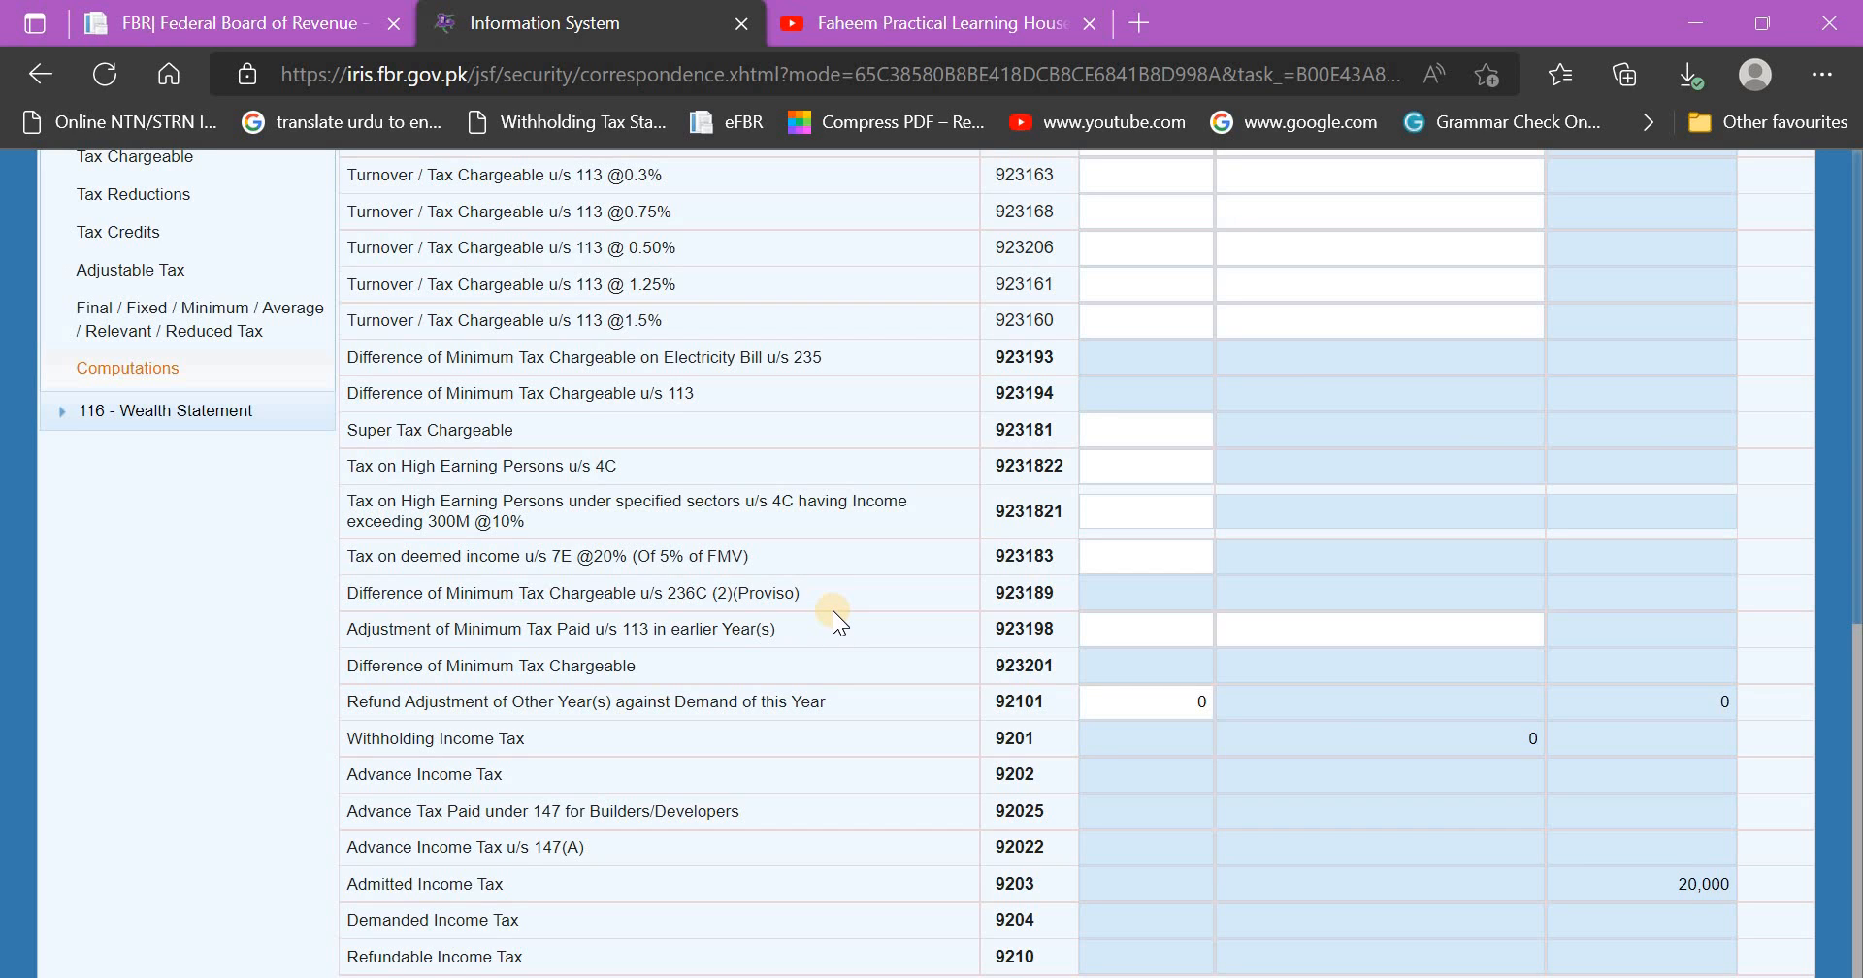
Recalculate the return from the salary section and check the Normal Income Tax in the computations
scroll(832, 610, "up", 10)
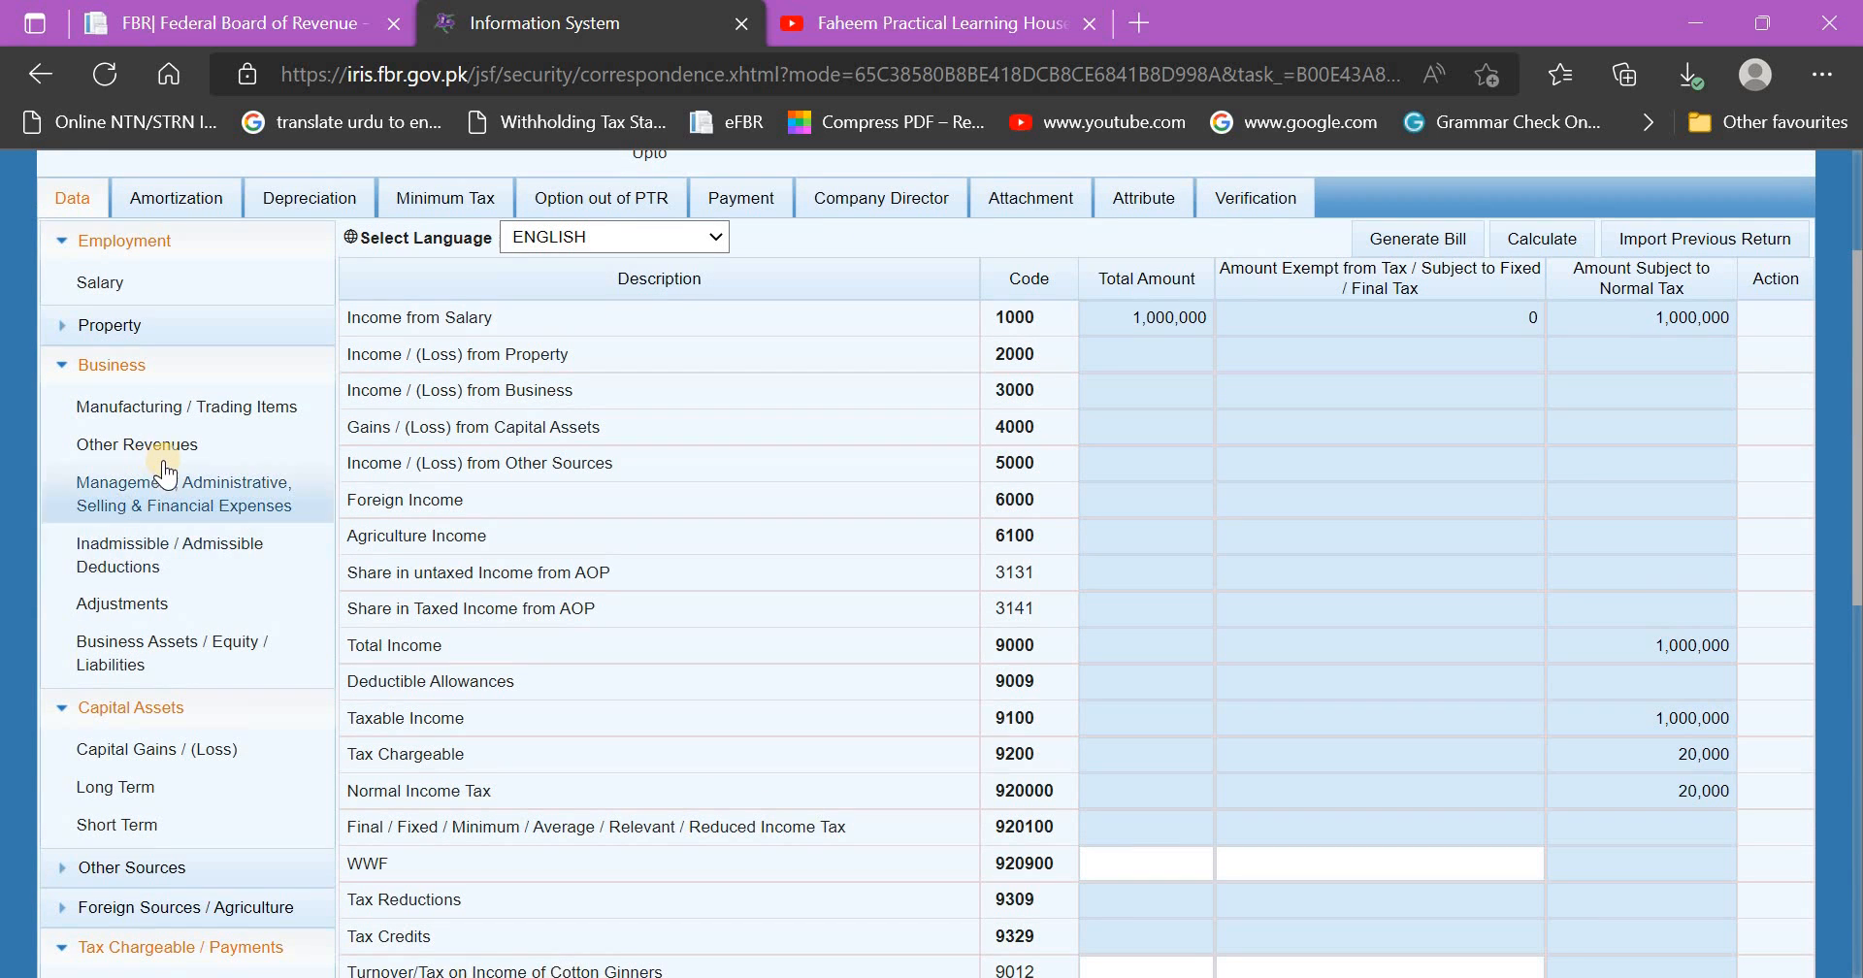
left_click(145, 285)
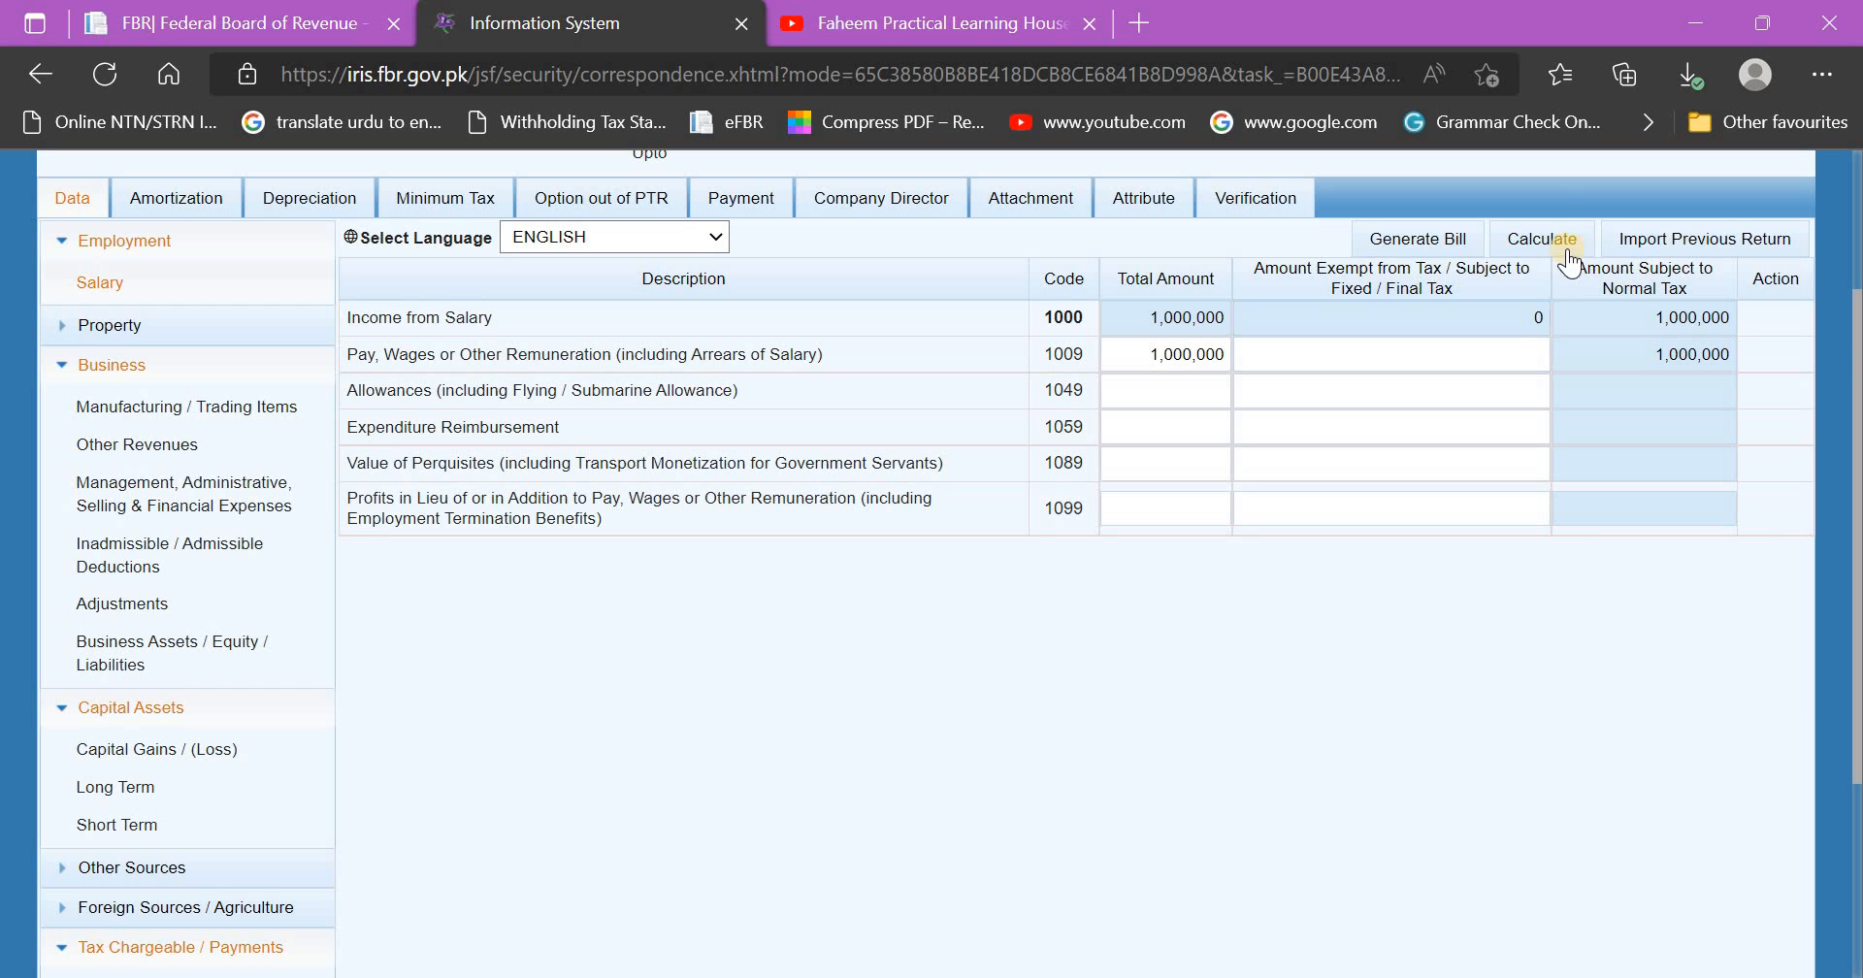
left_click(1570, 255)
scroll(176, 767, "down", 2)
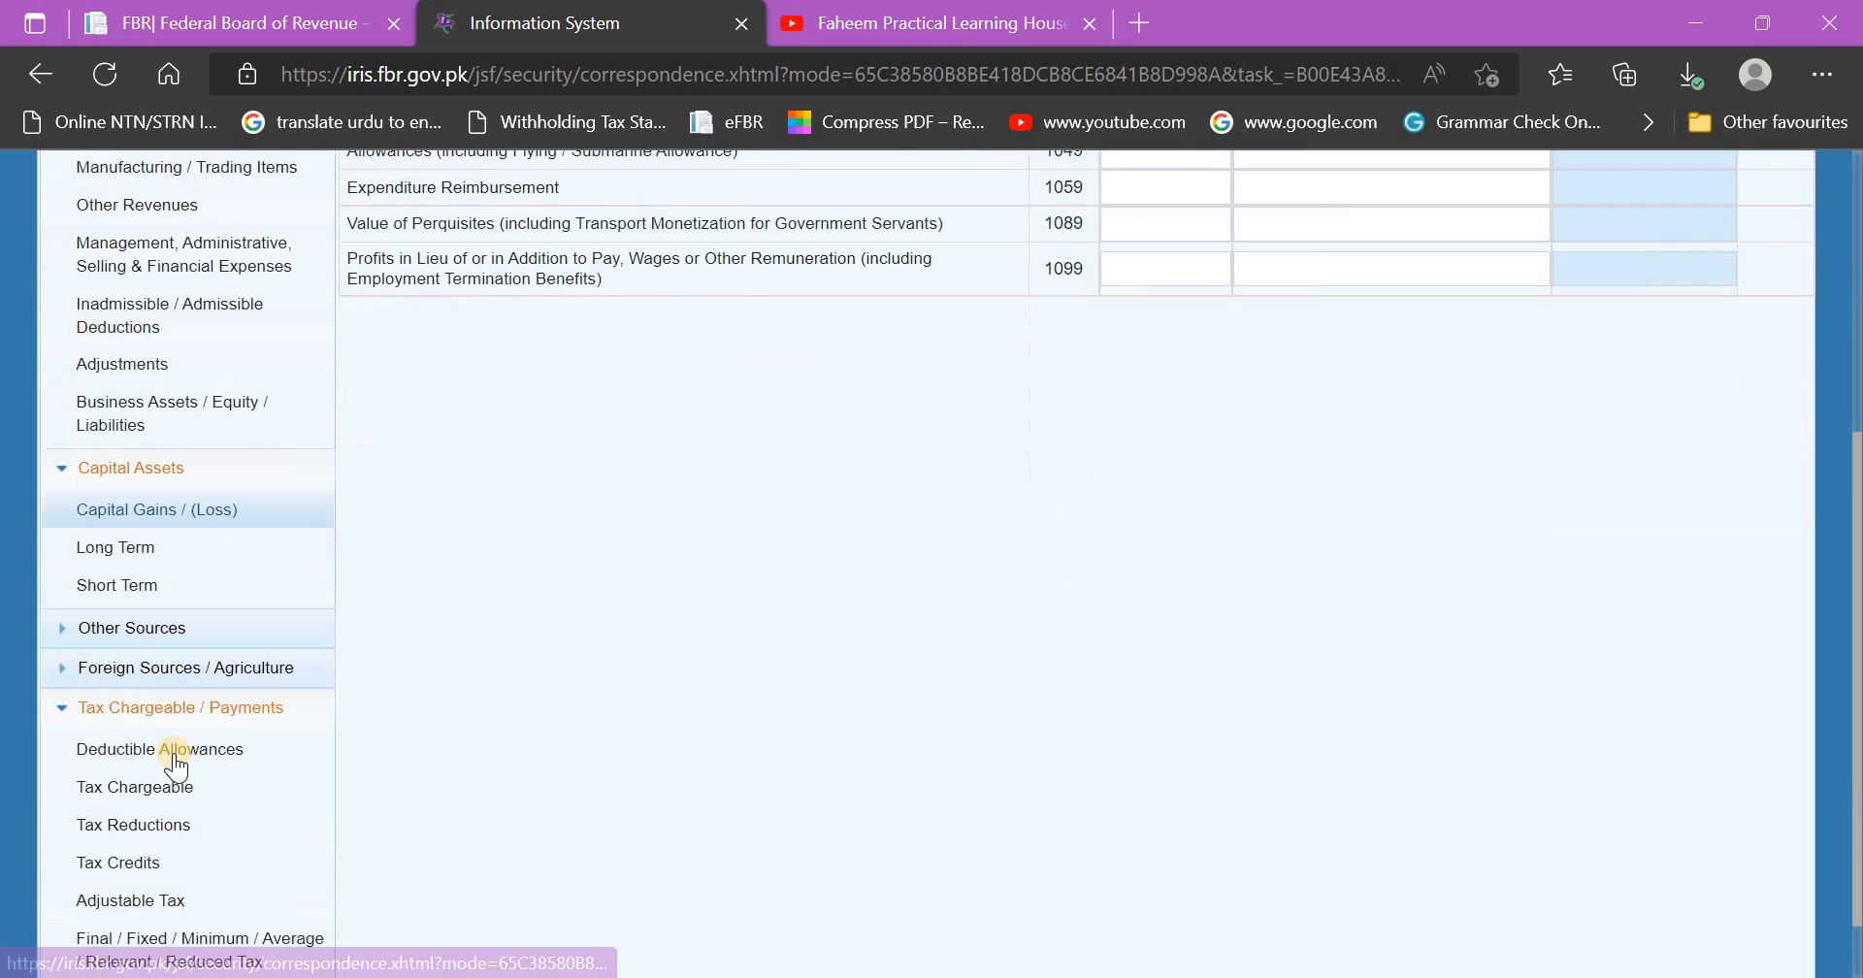
scroll(175, 766, "down", 1)
left_click(154, 908)
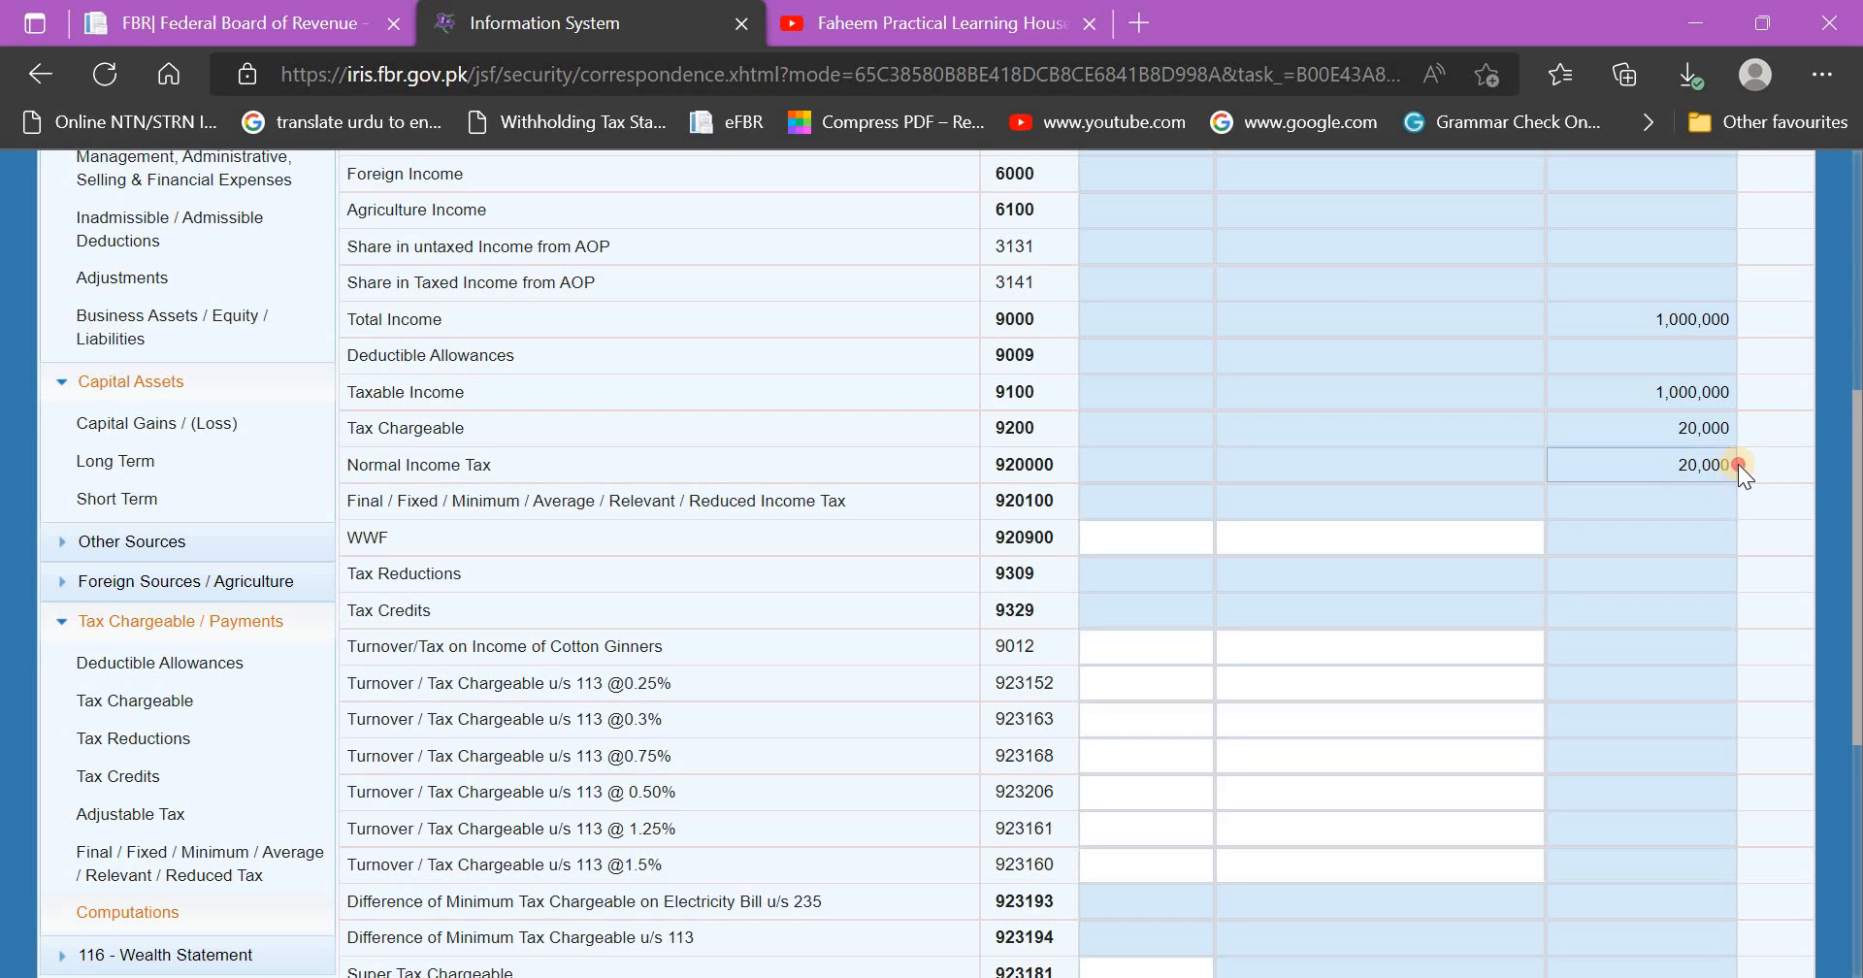
double_click(1738, 464)
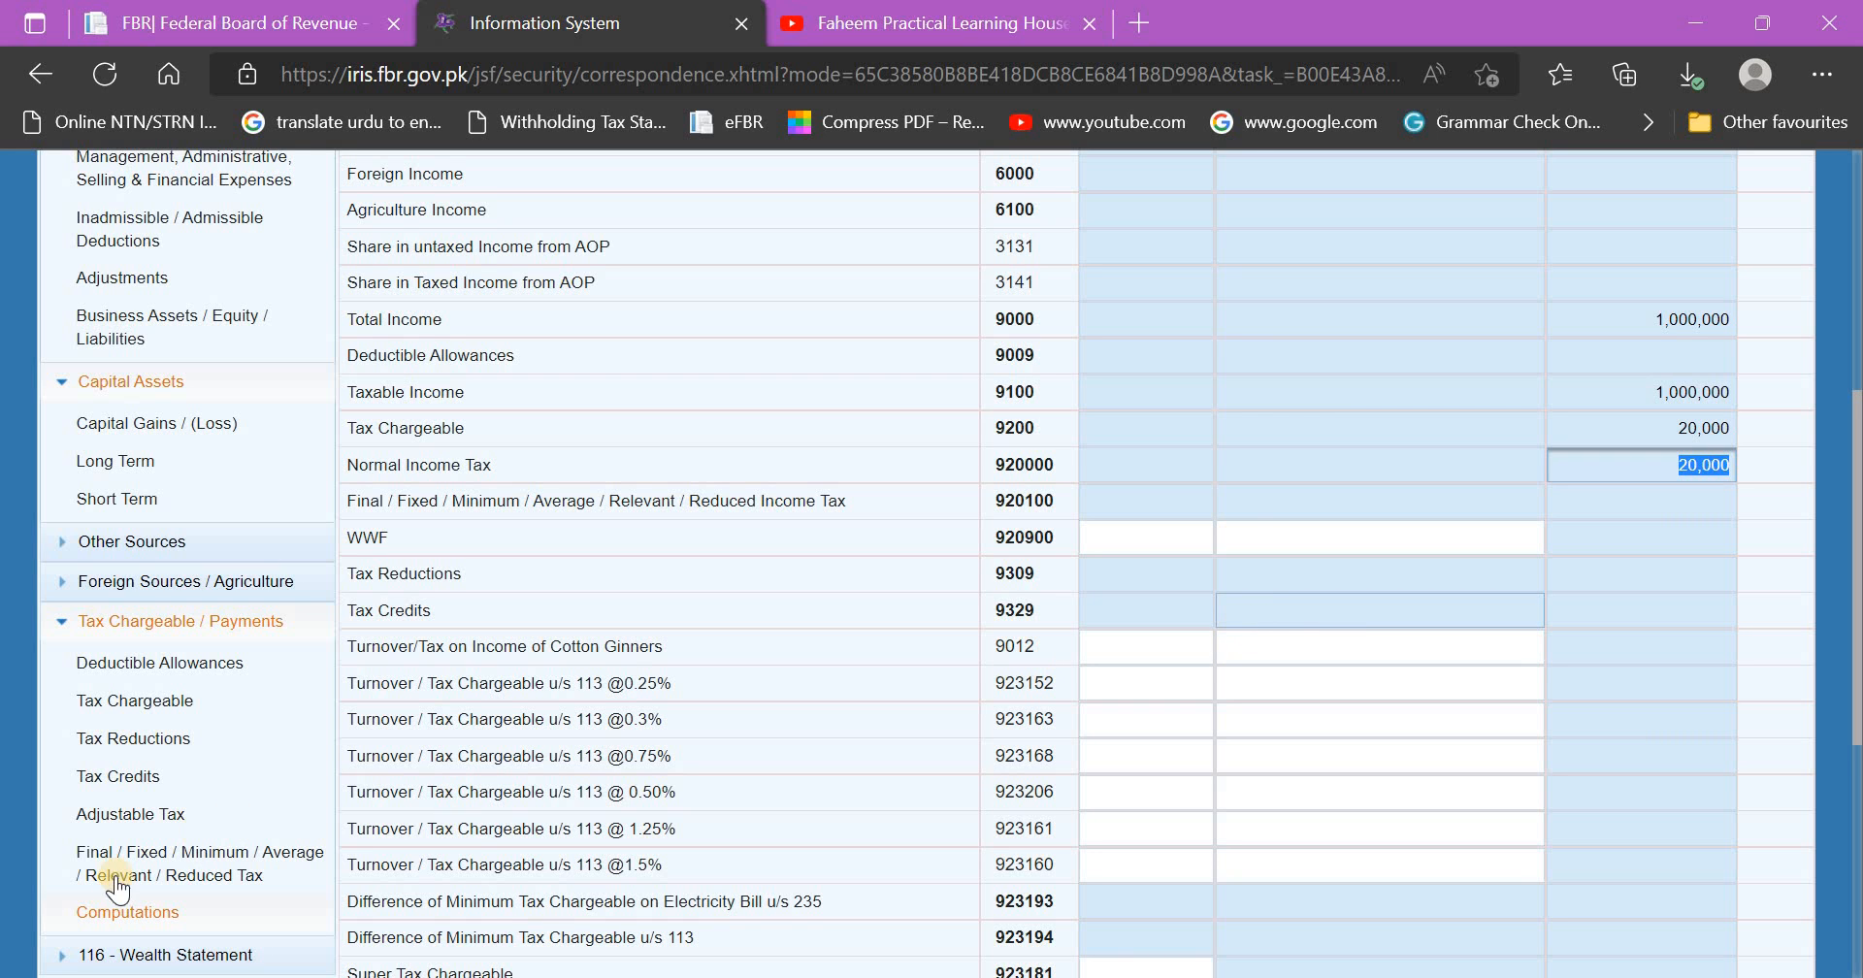
Enter 20,000 as the adjustable tax deducted on Salary of Employees u/s 149 and recalculate the return
left_click(182, 819)
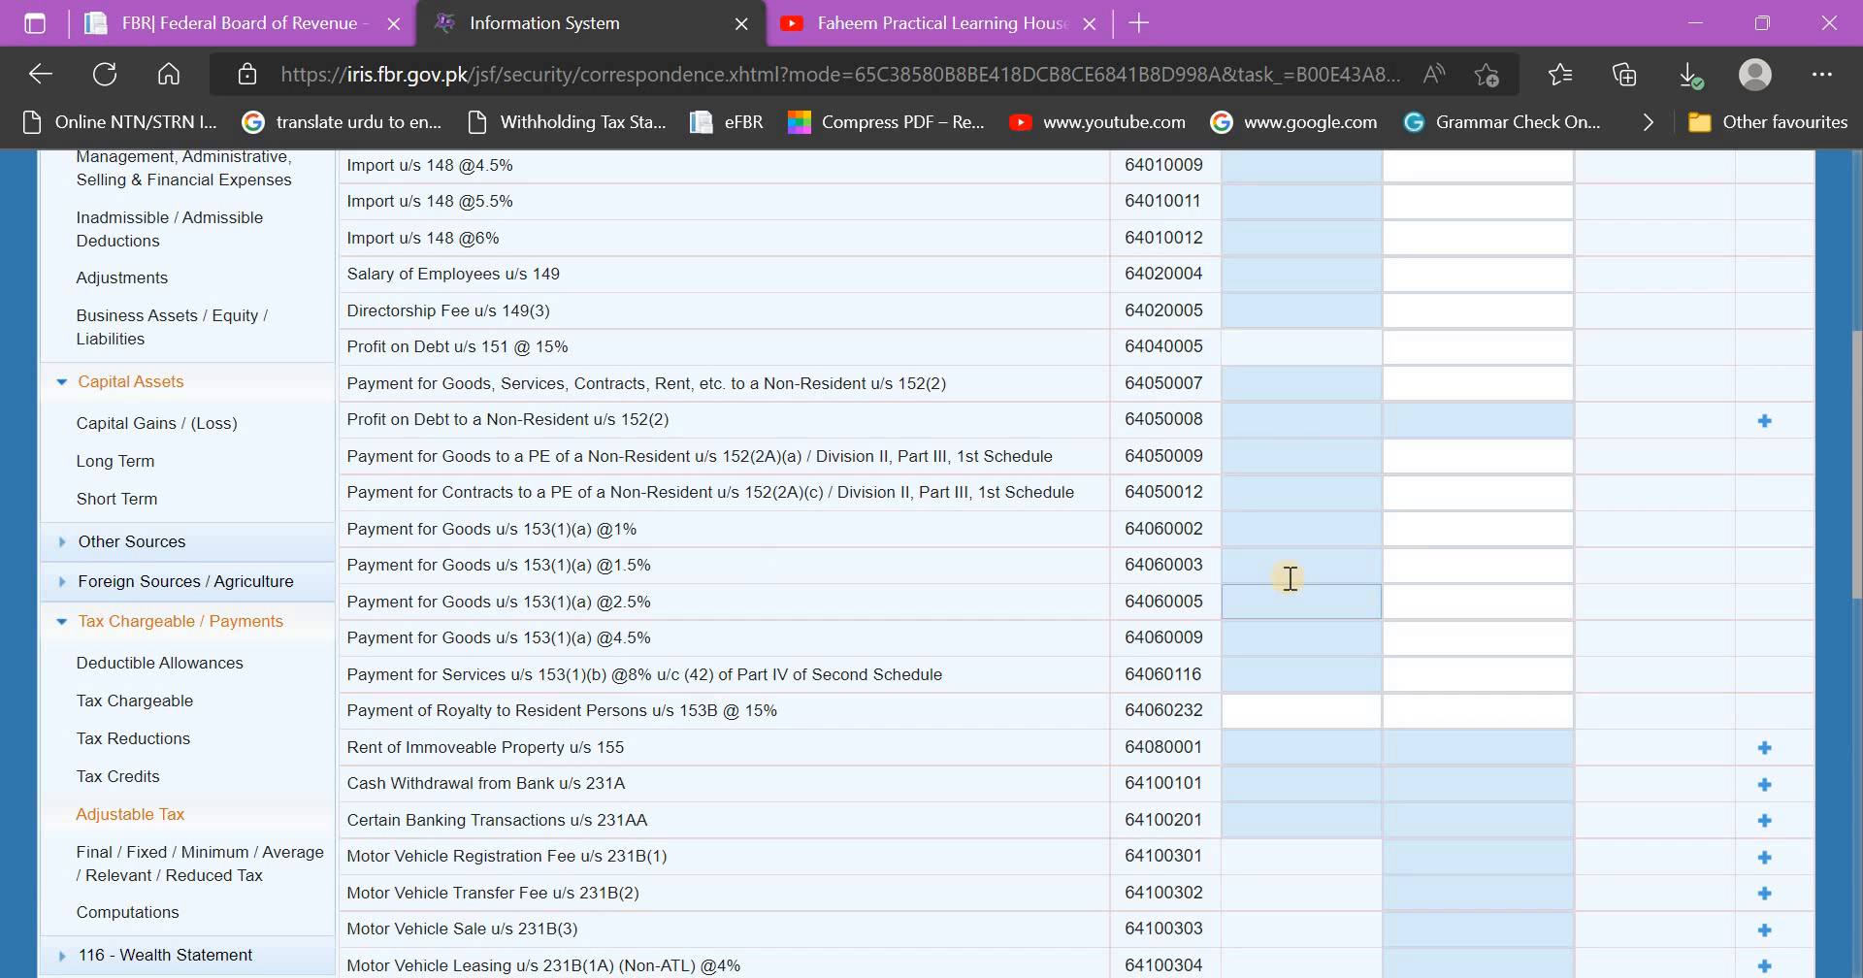
left_click(1501, 280)
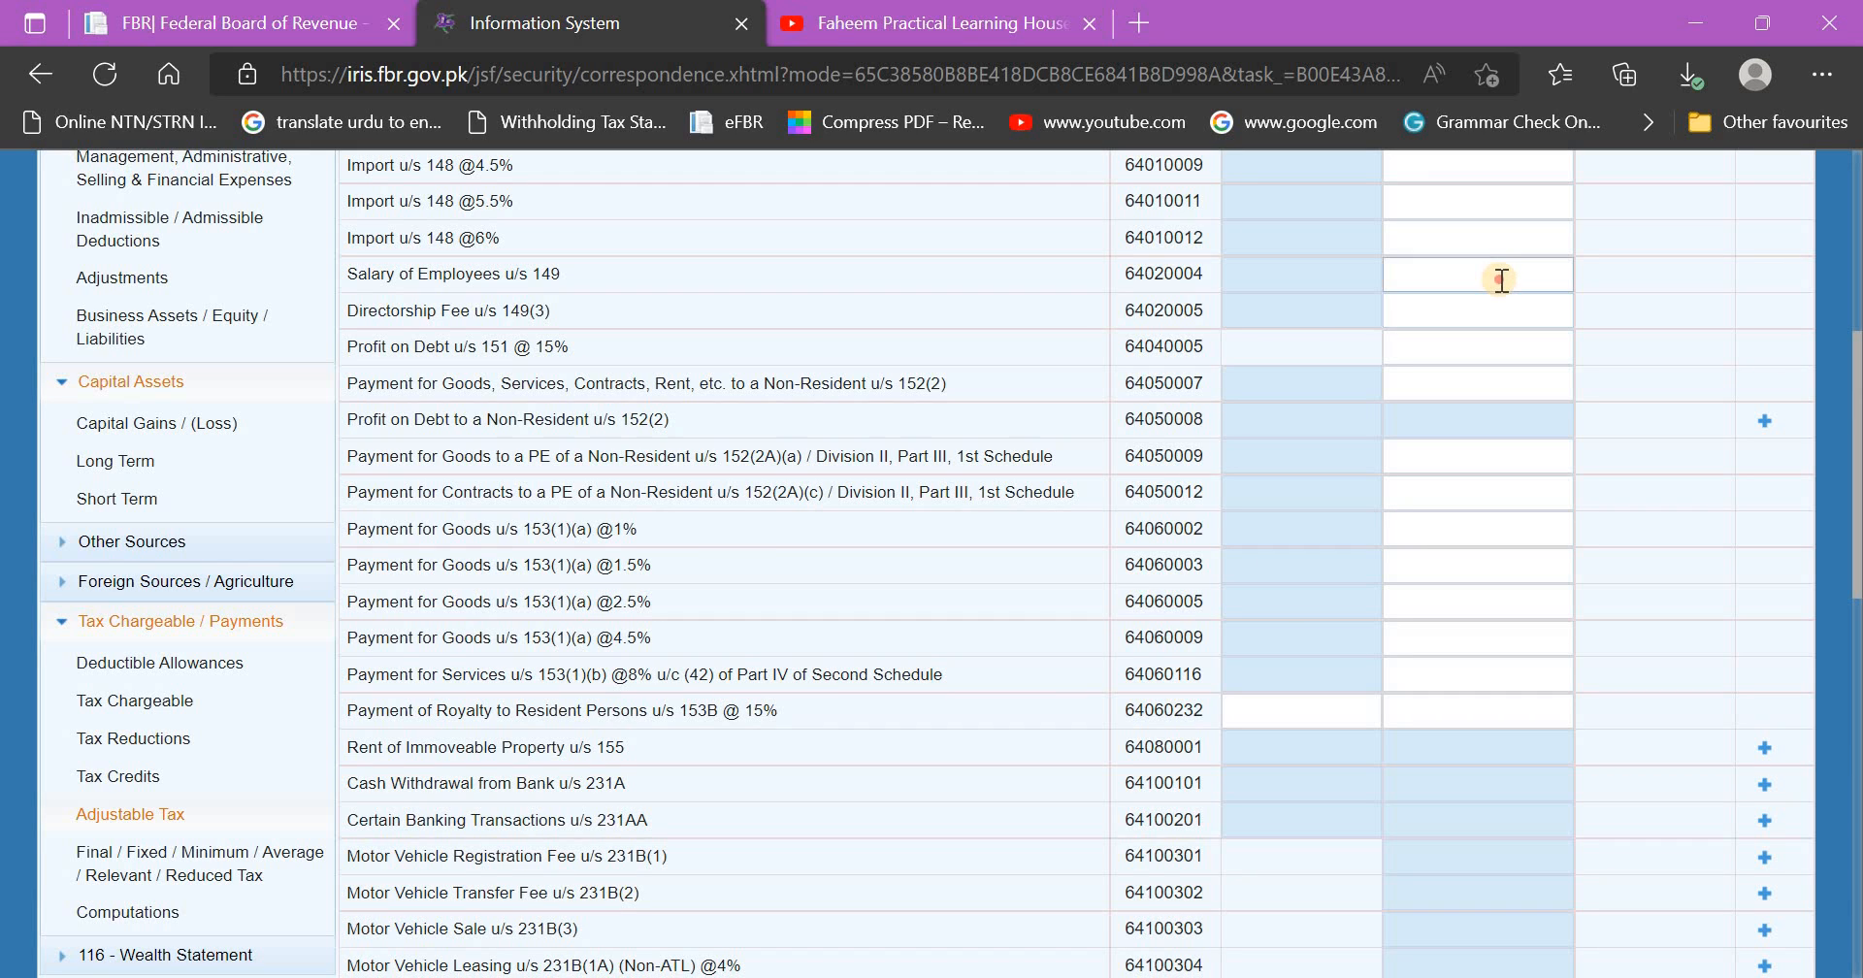
type("20000")
left_click(1655, 394)
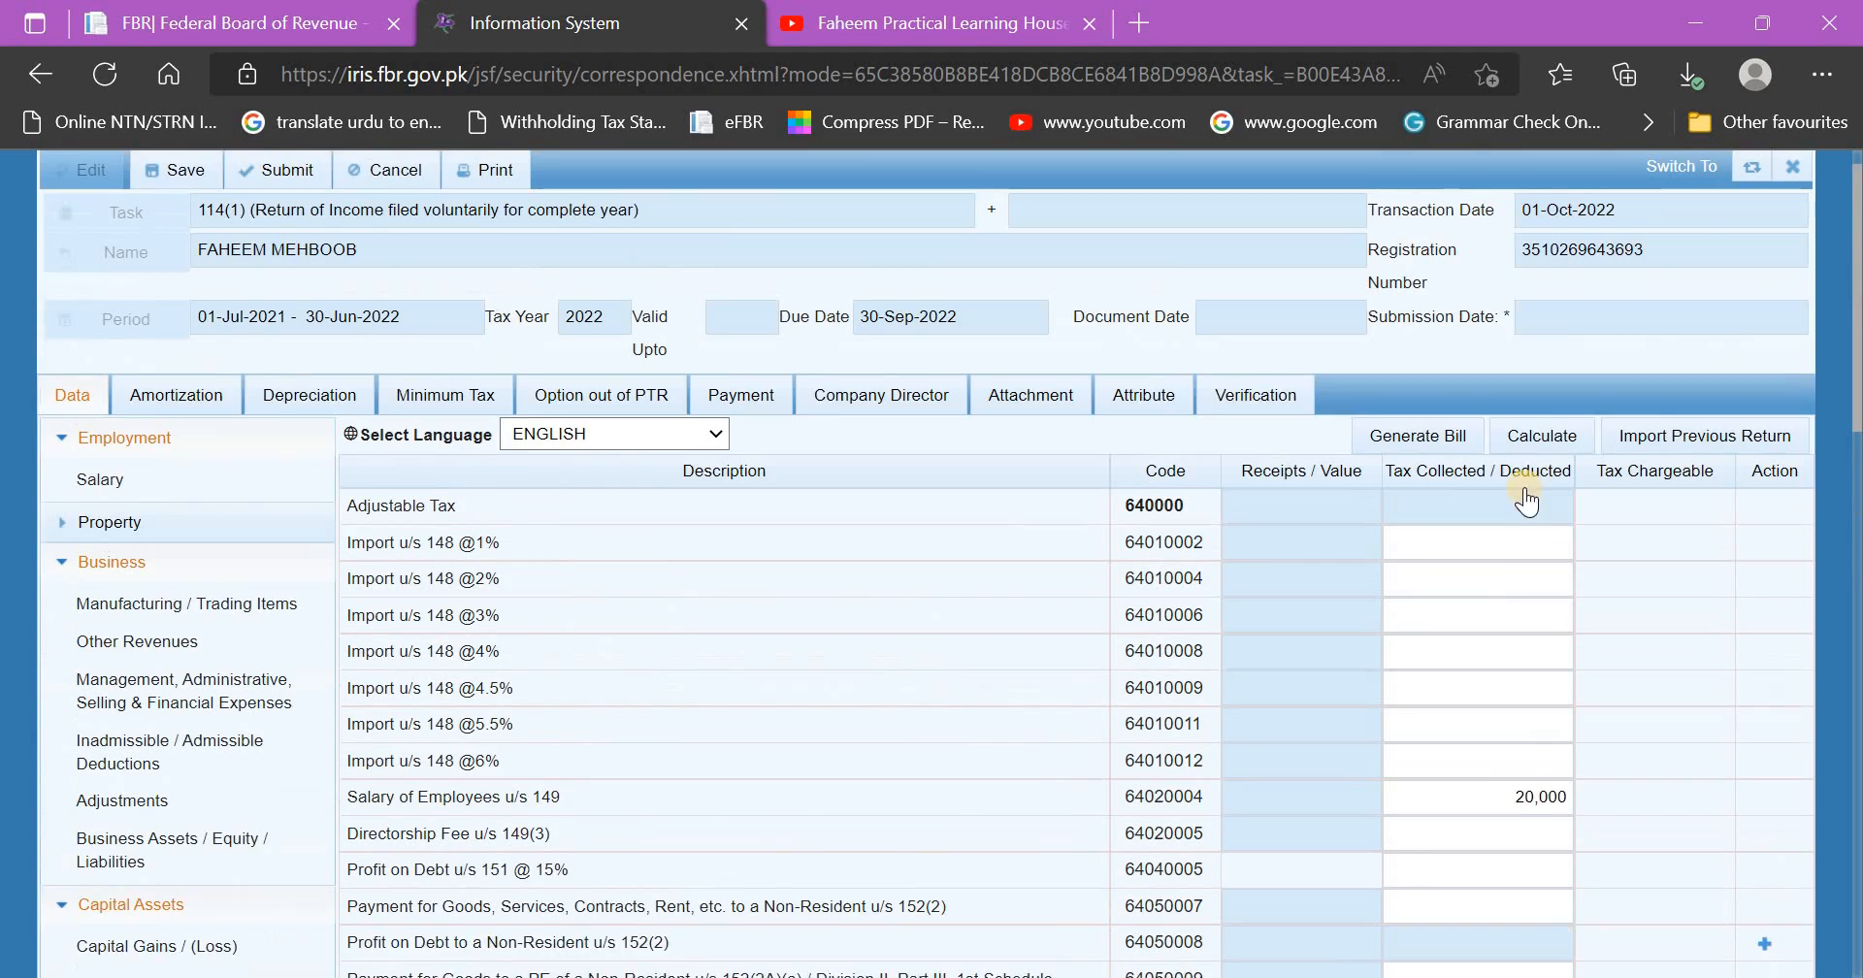
left_click(1541, 472)
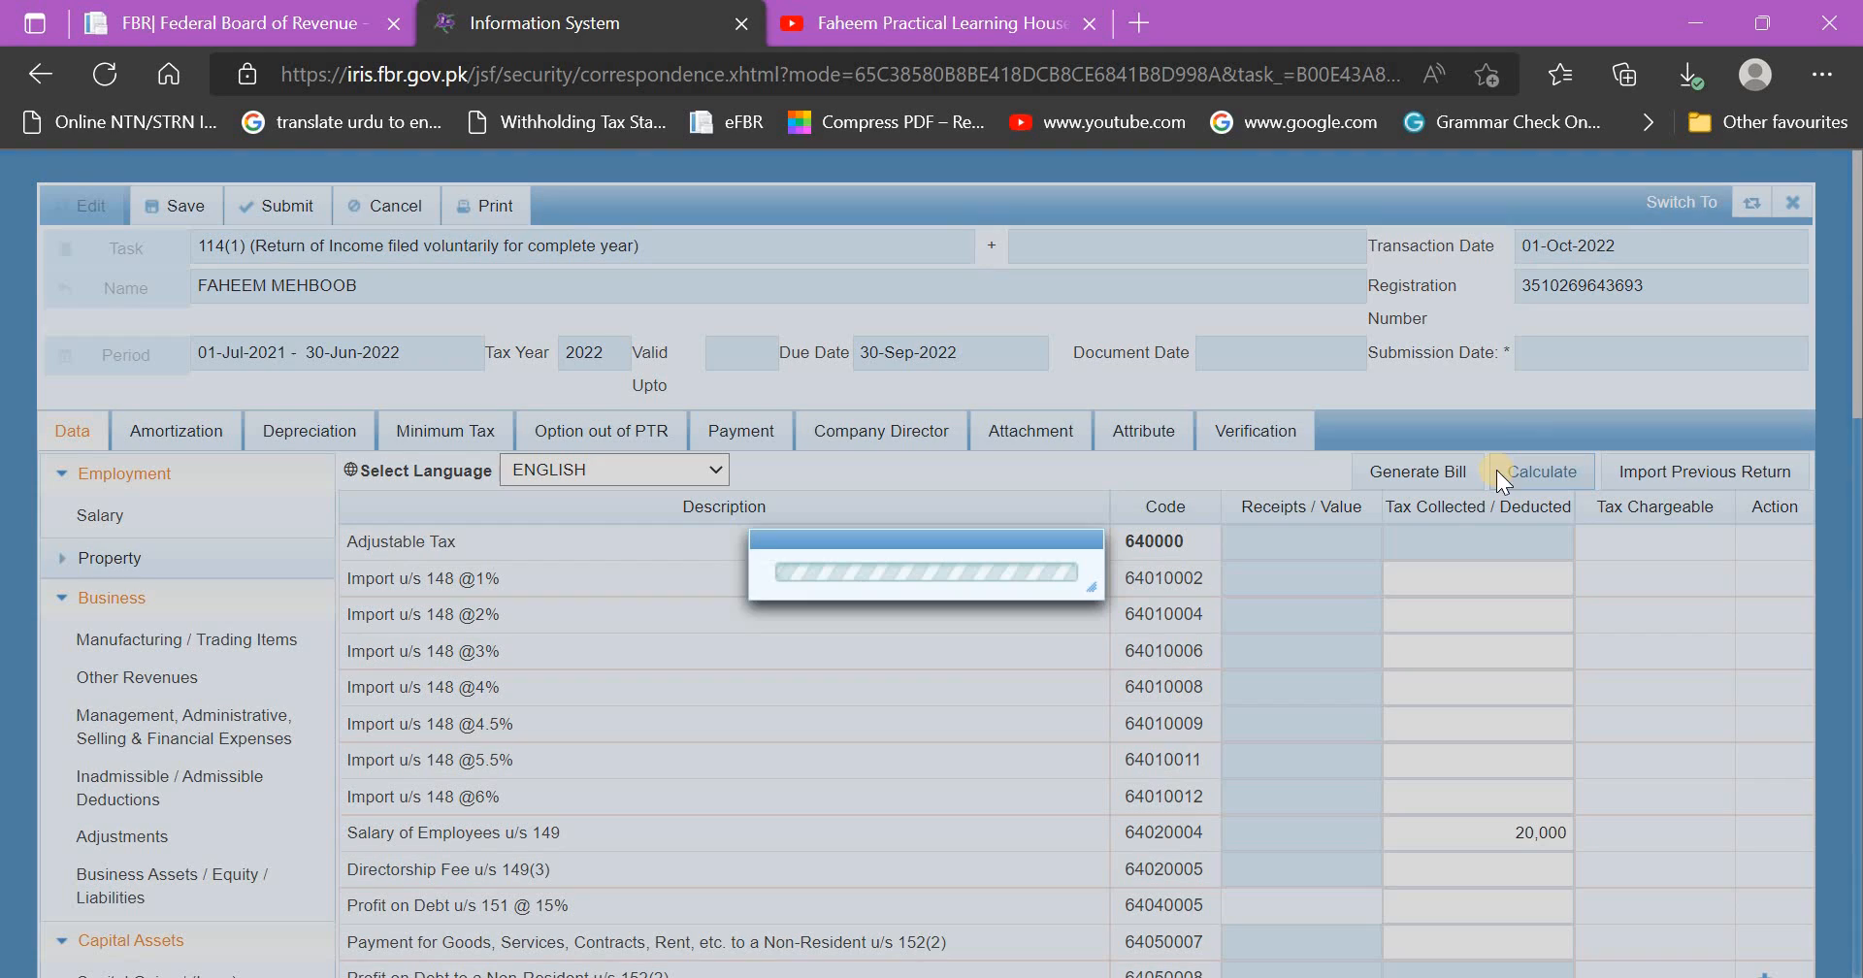
Open the computations and examine the Withholding Income Tax and refund adjustment rows
scroll(267, 555, "down", 1)
scroll(267, 555, "down", 10)
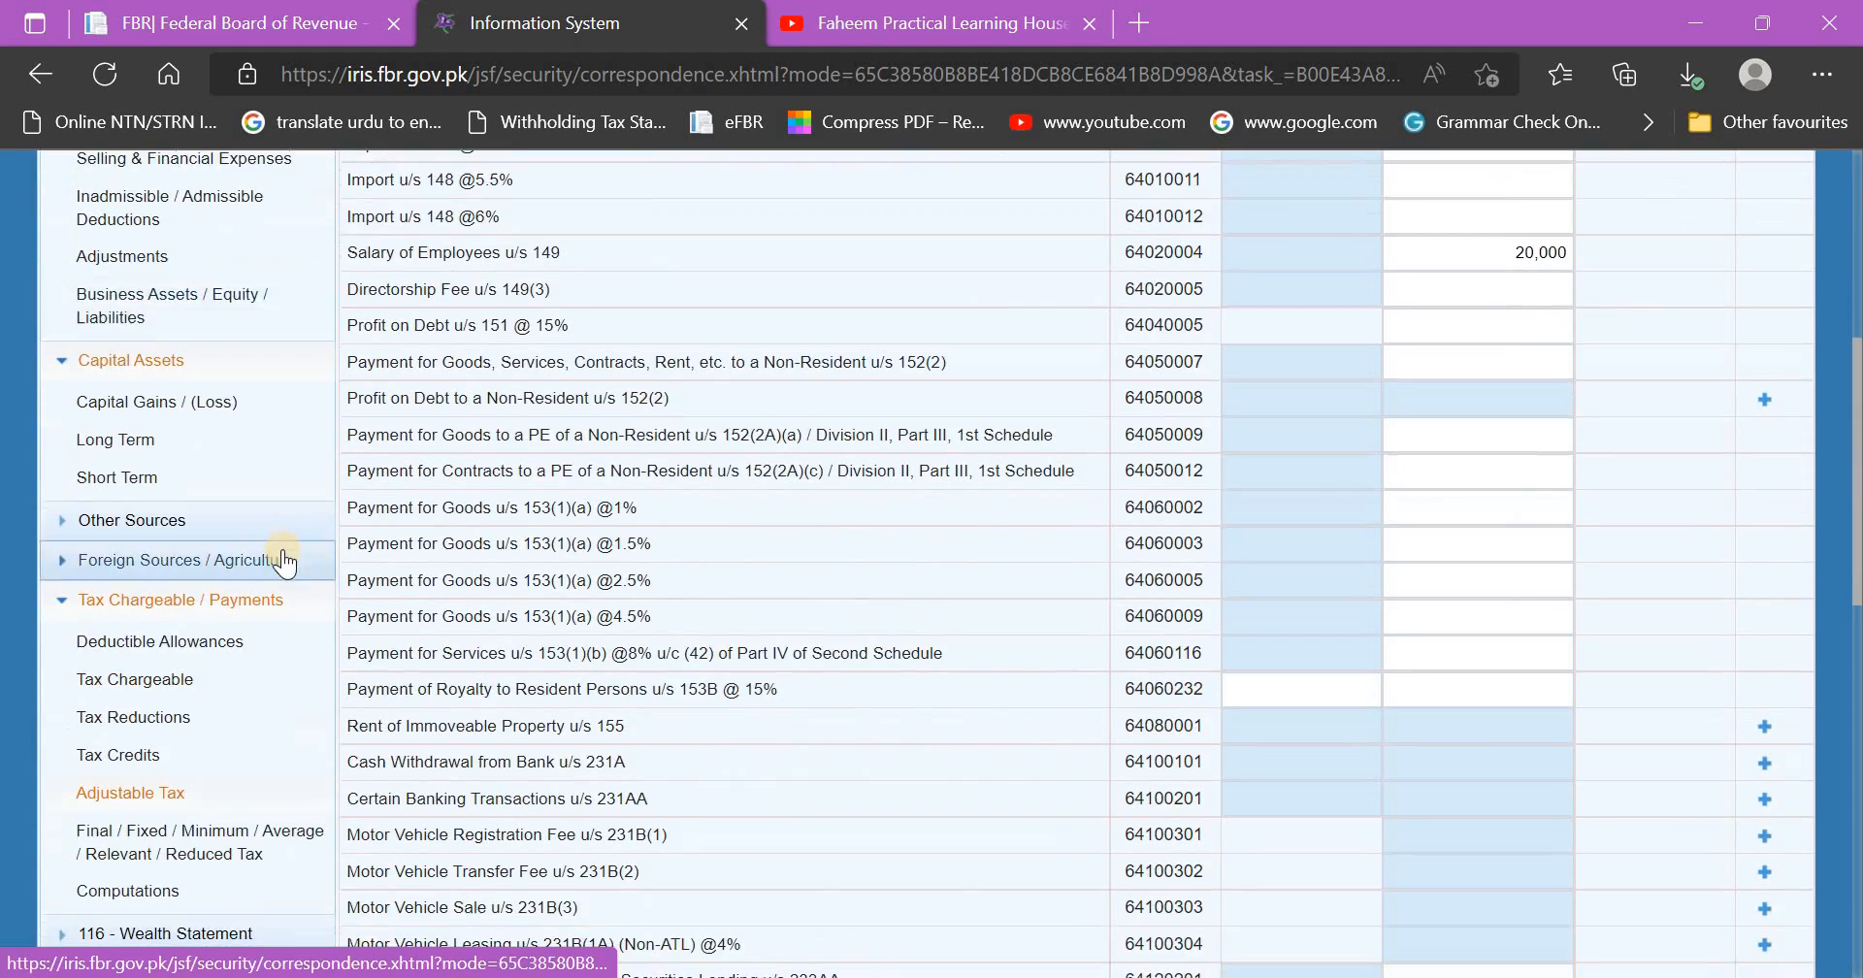
left_click(165, 311)
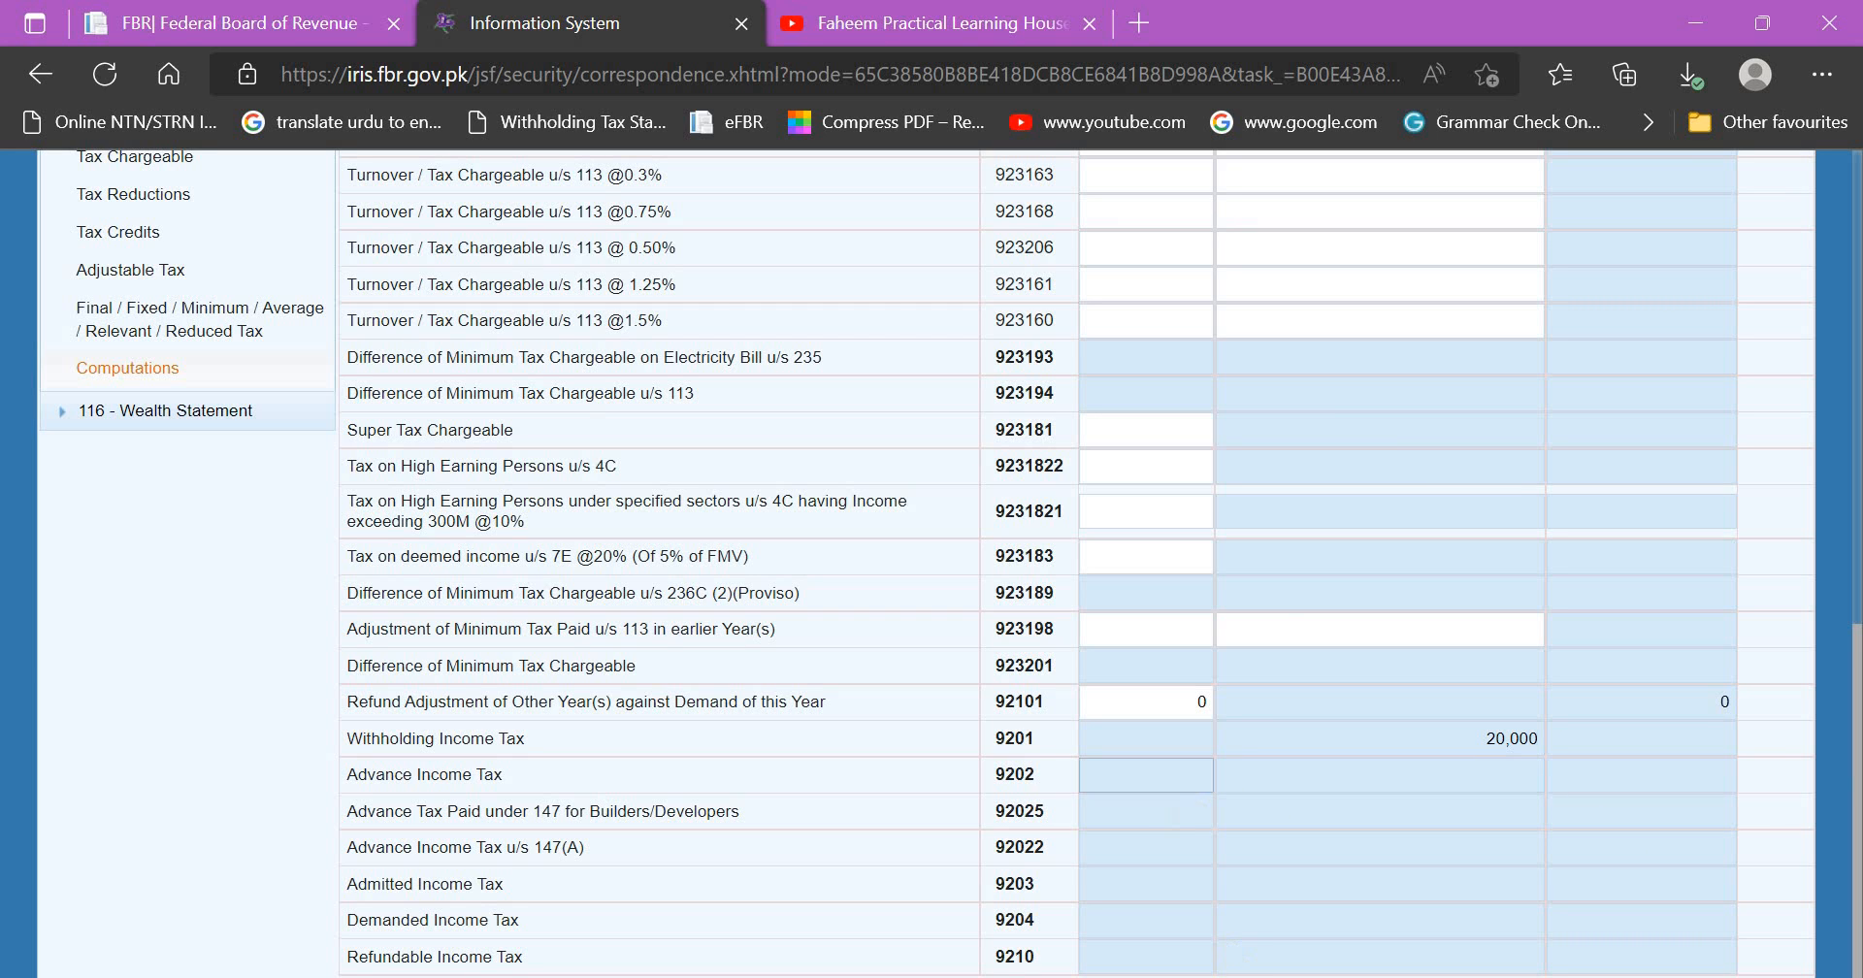
Switch to the Refund workbook in Excel and examine the refundable income tax for 2019, 2020 and 2021 and its total
left_click(1220, 977)
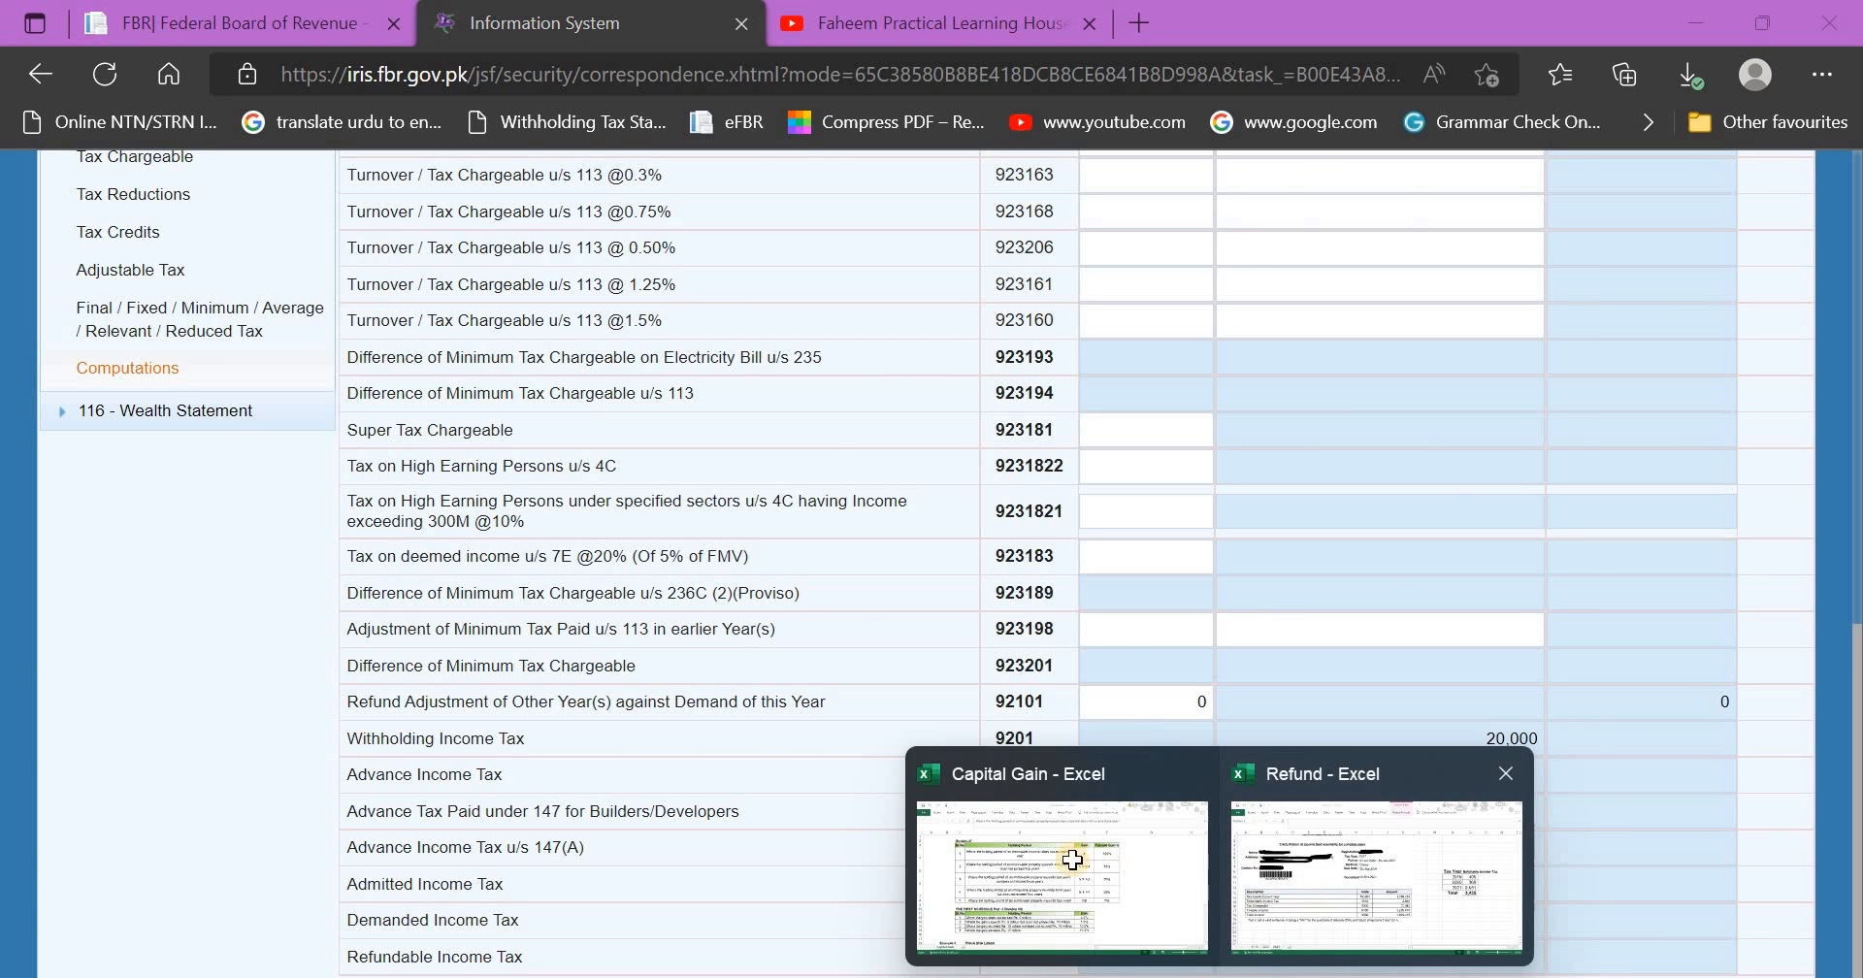
left_click(1378, 854)
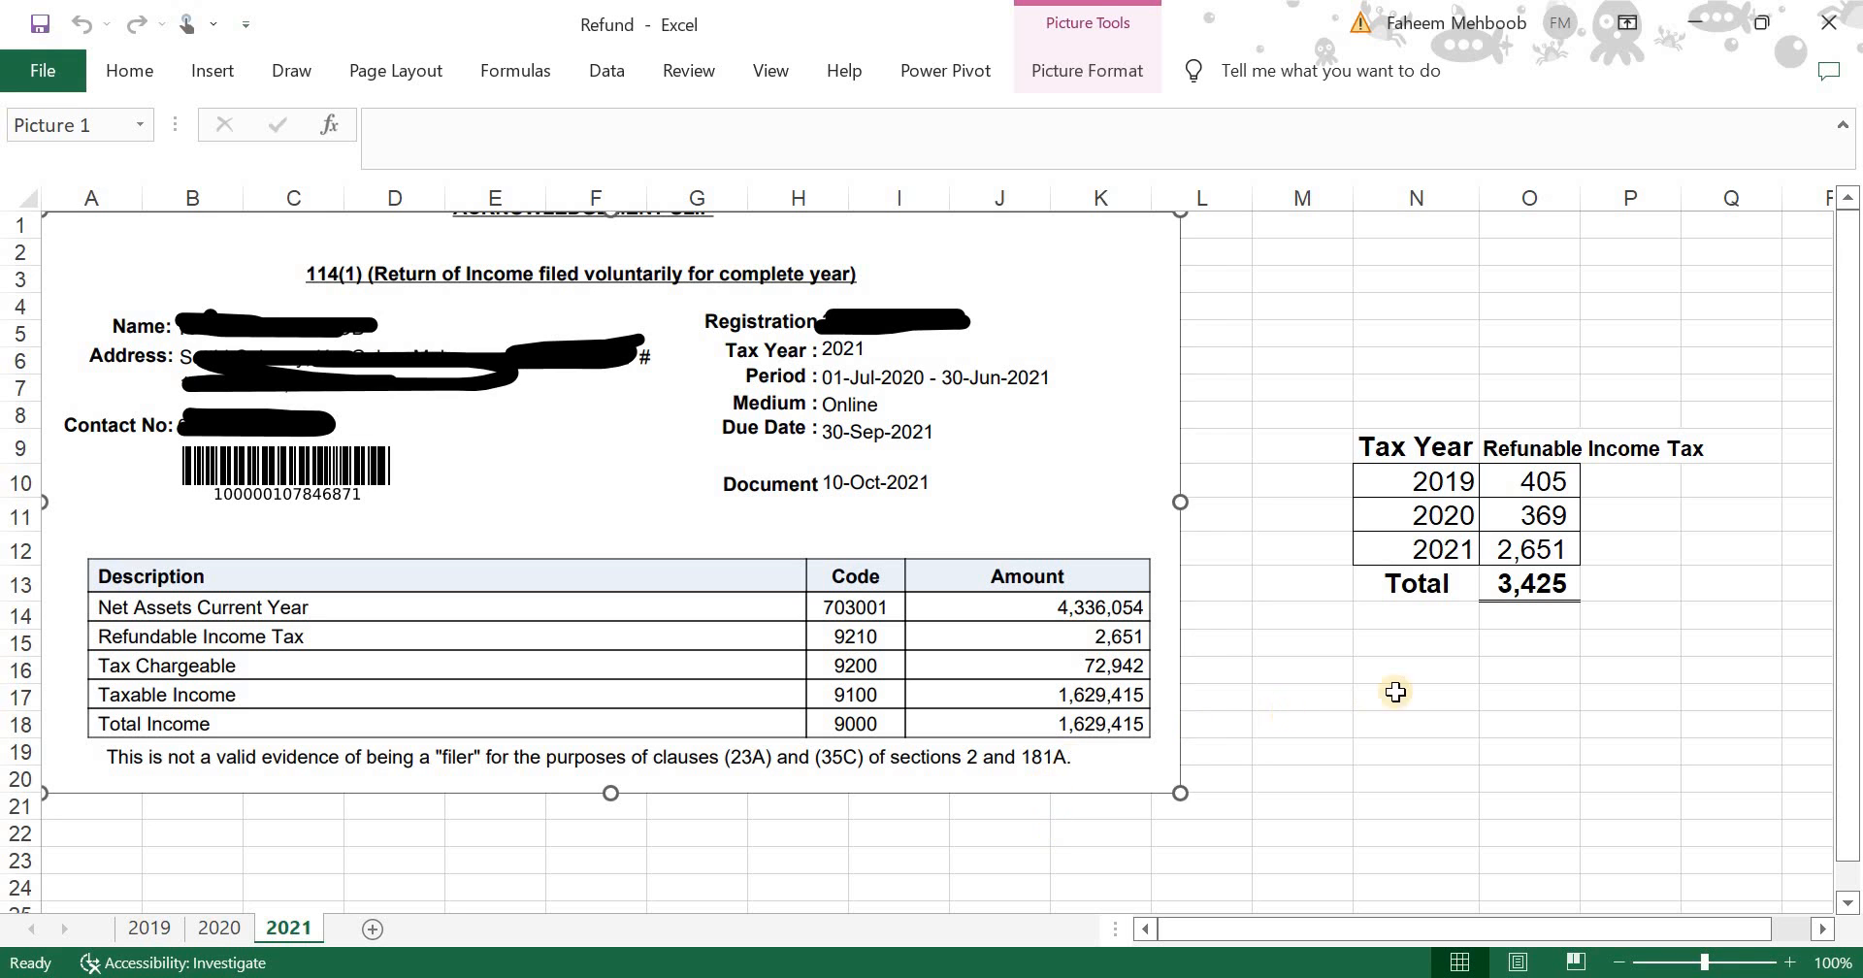
left_click(1461, 482)
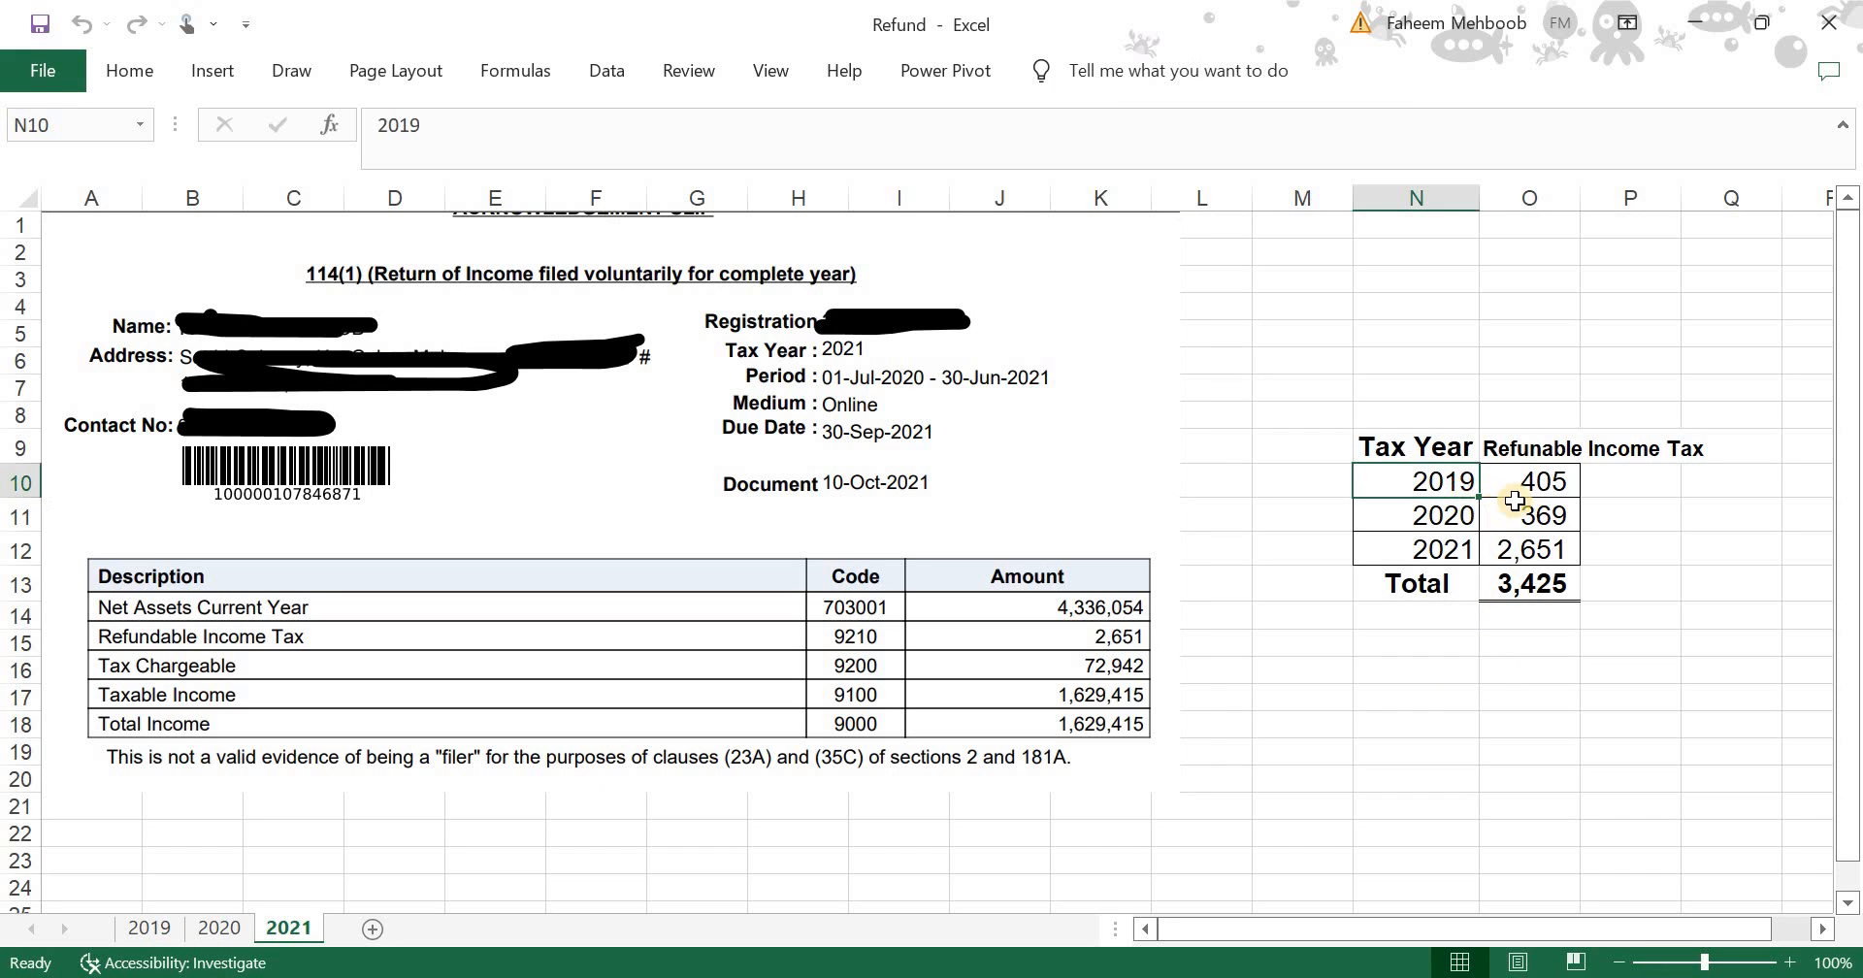
left_click(1547, 490)
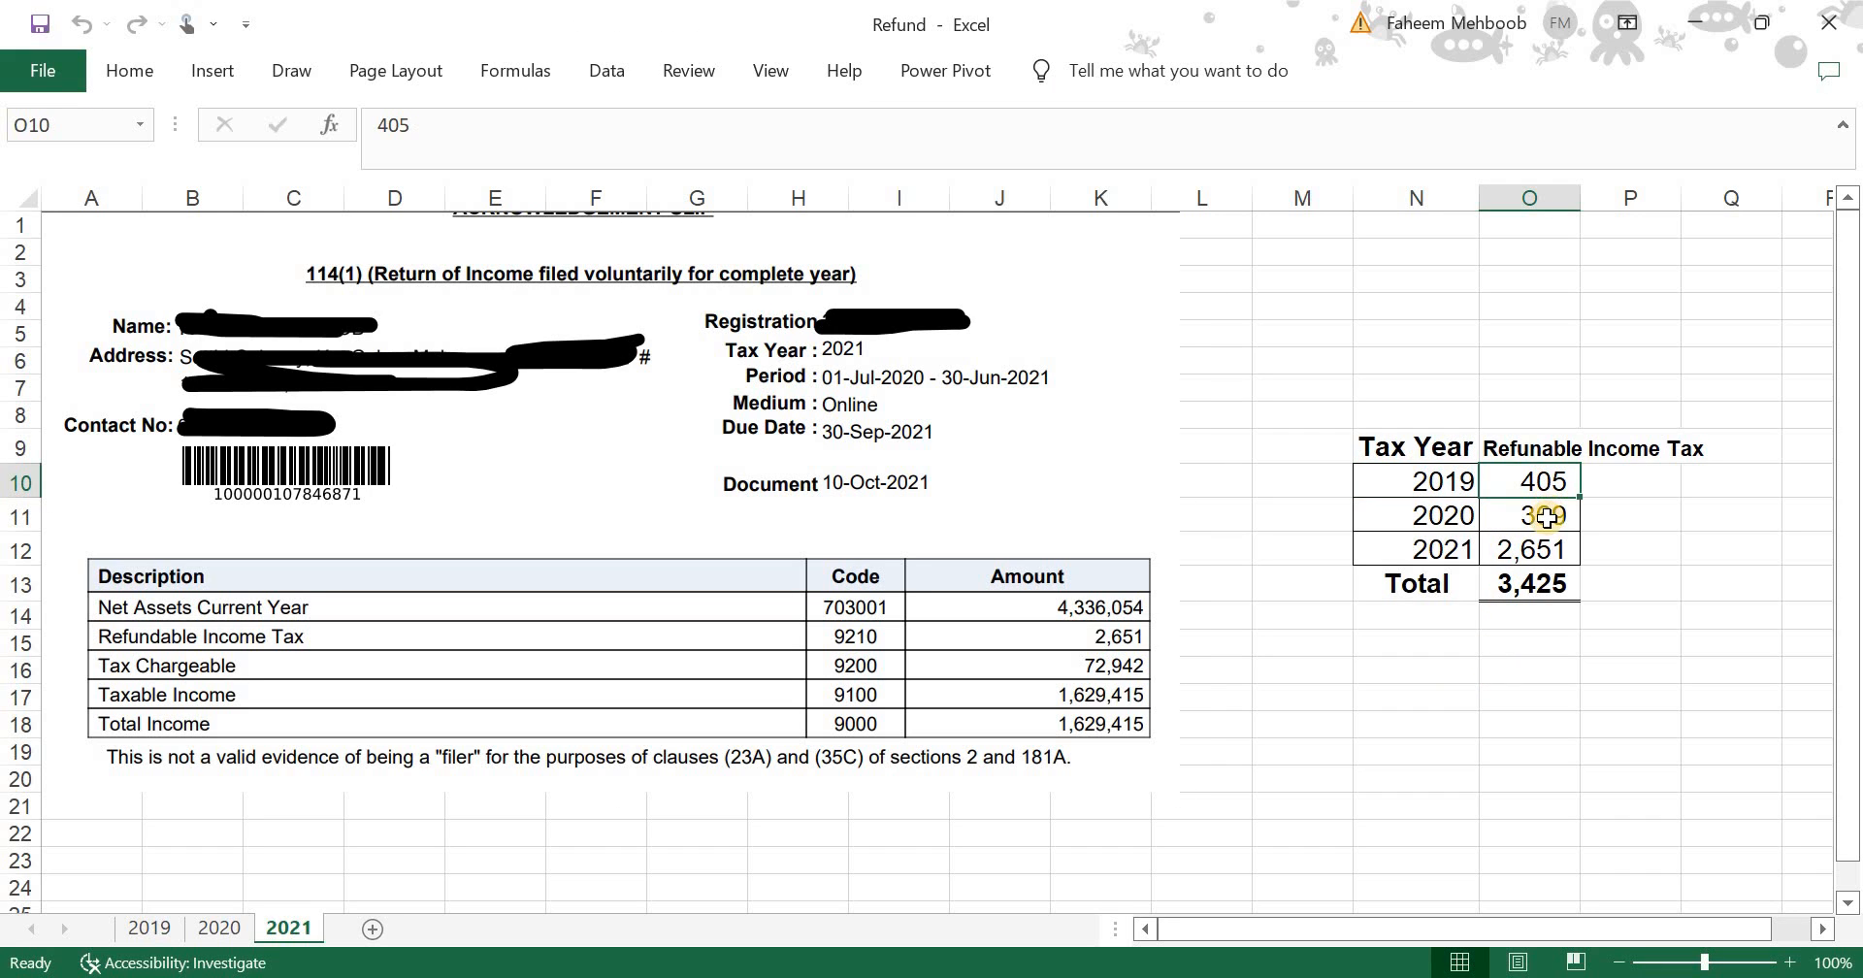
left_click(149, 927)
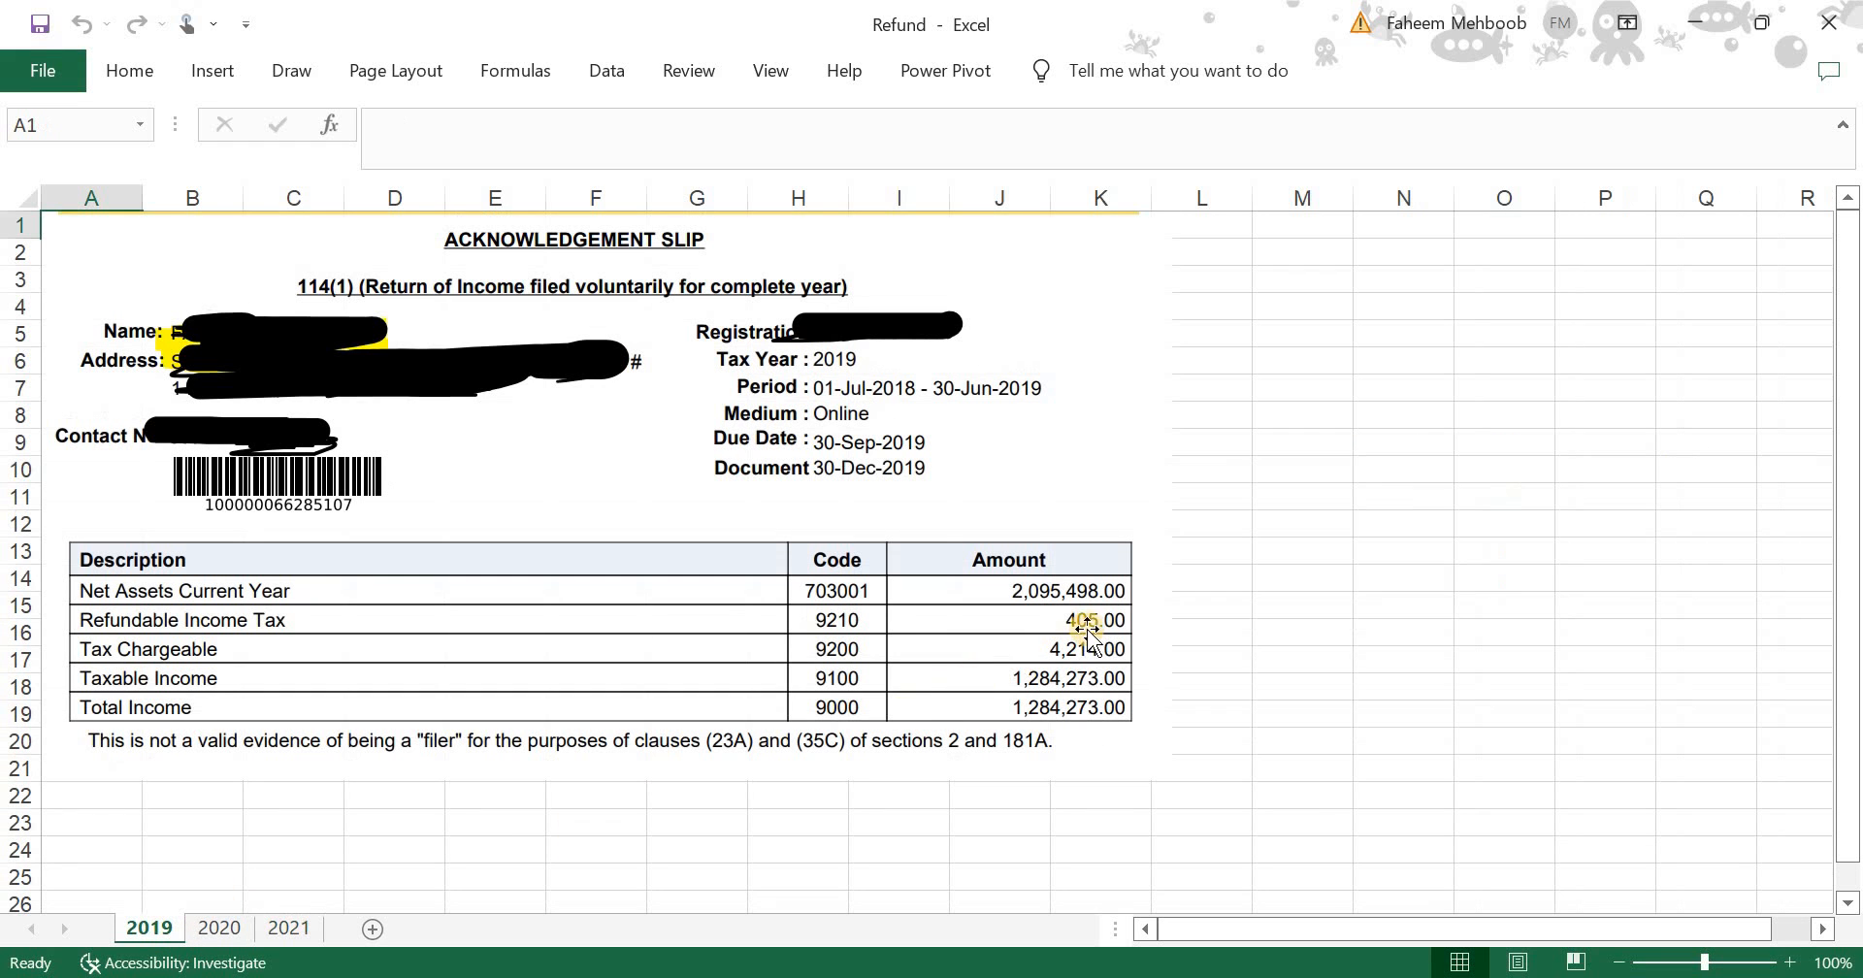
left_click(295, 929)
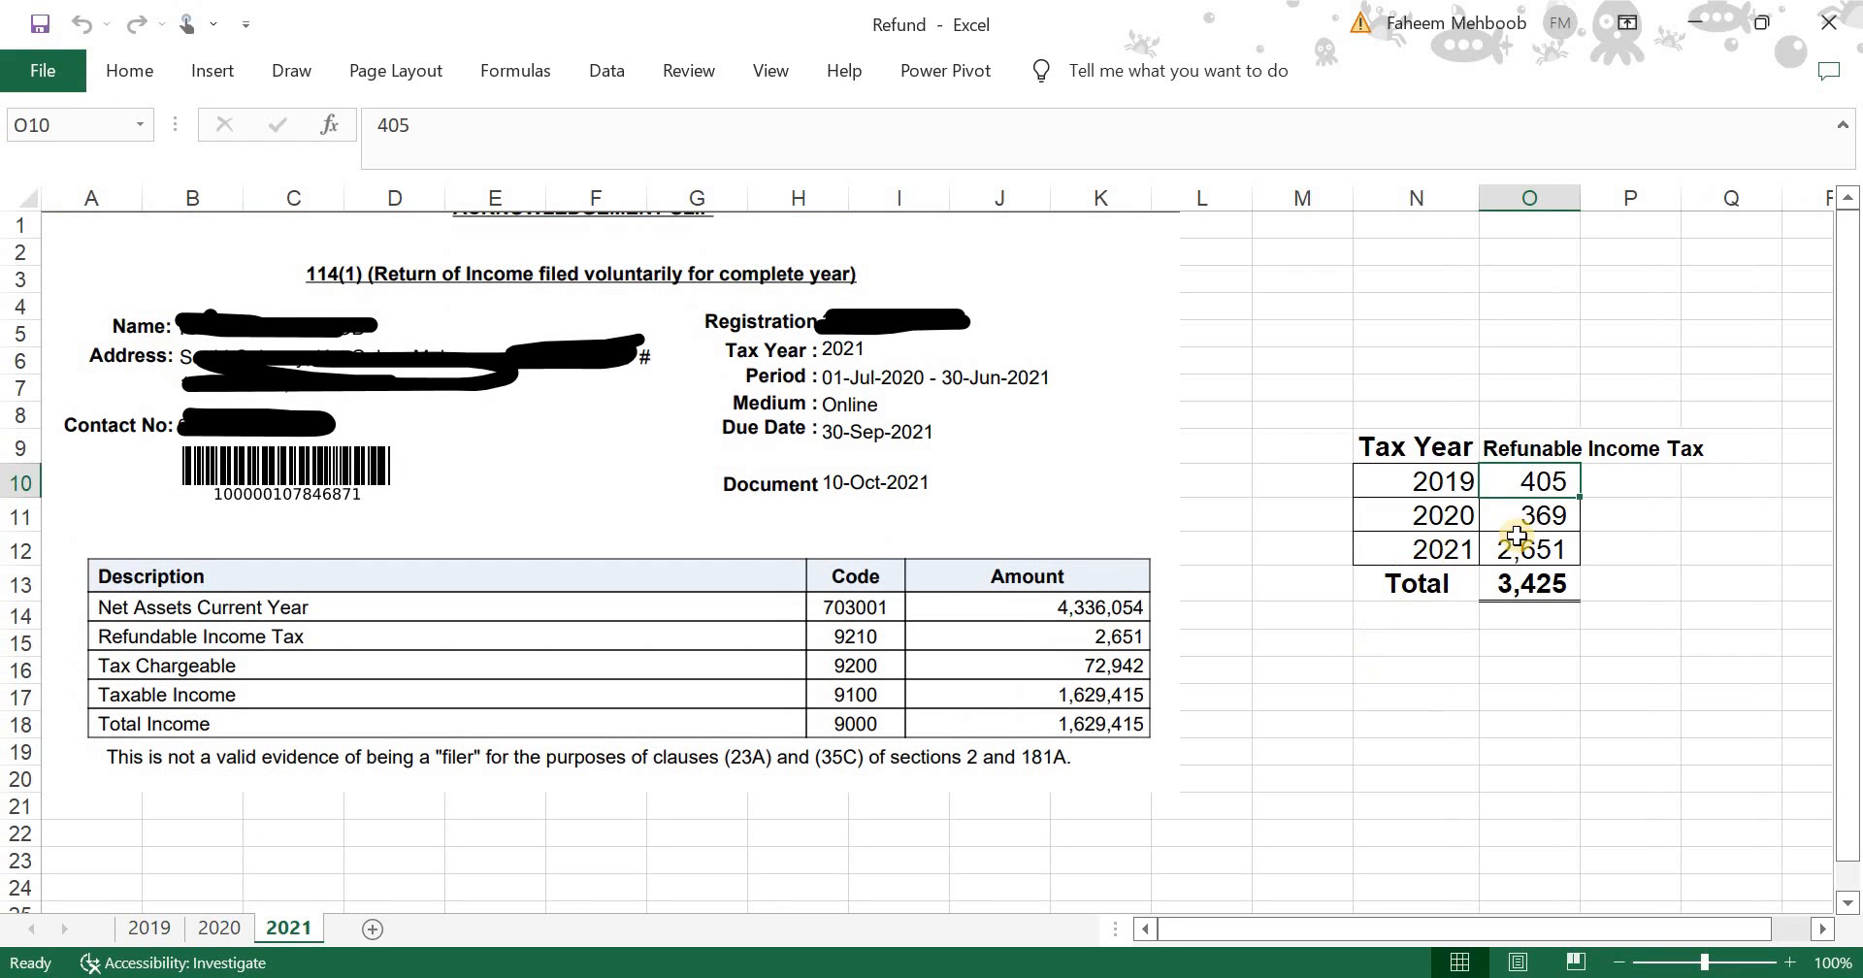
key("Down")
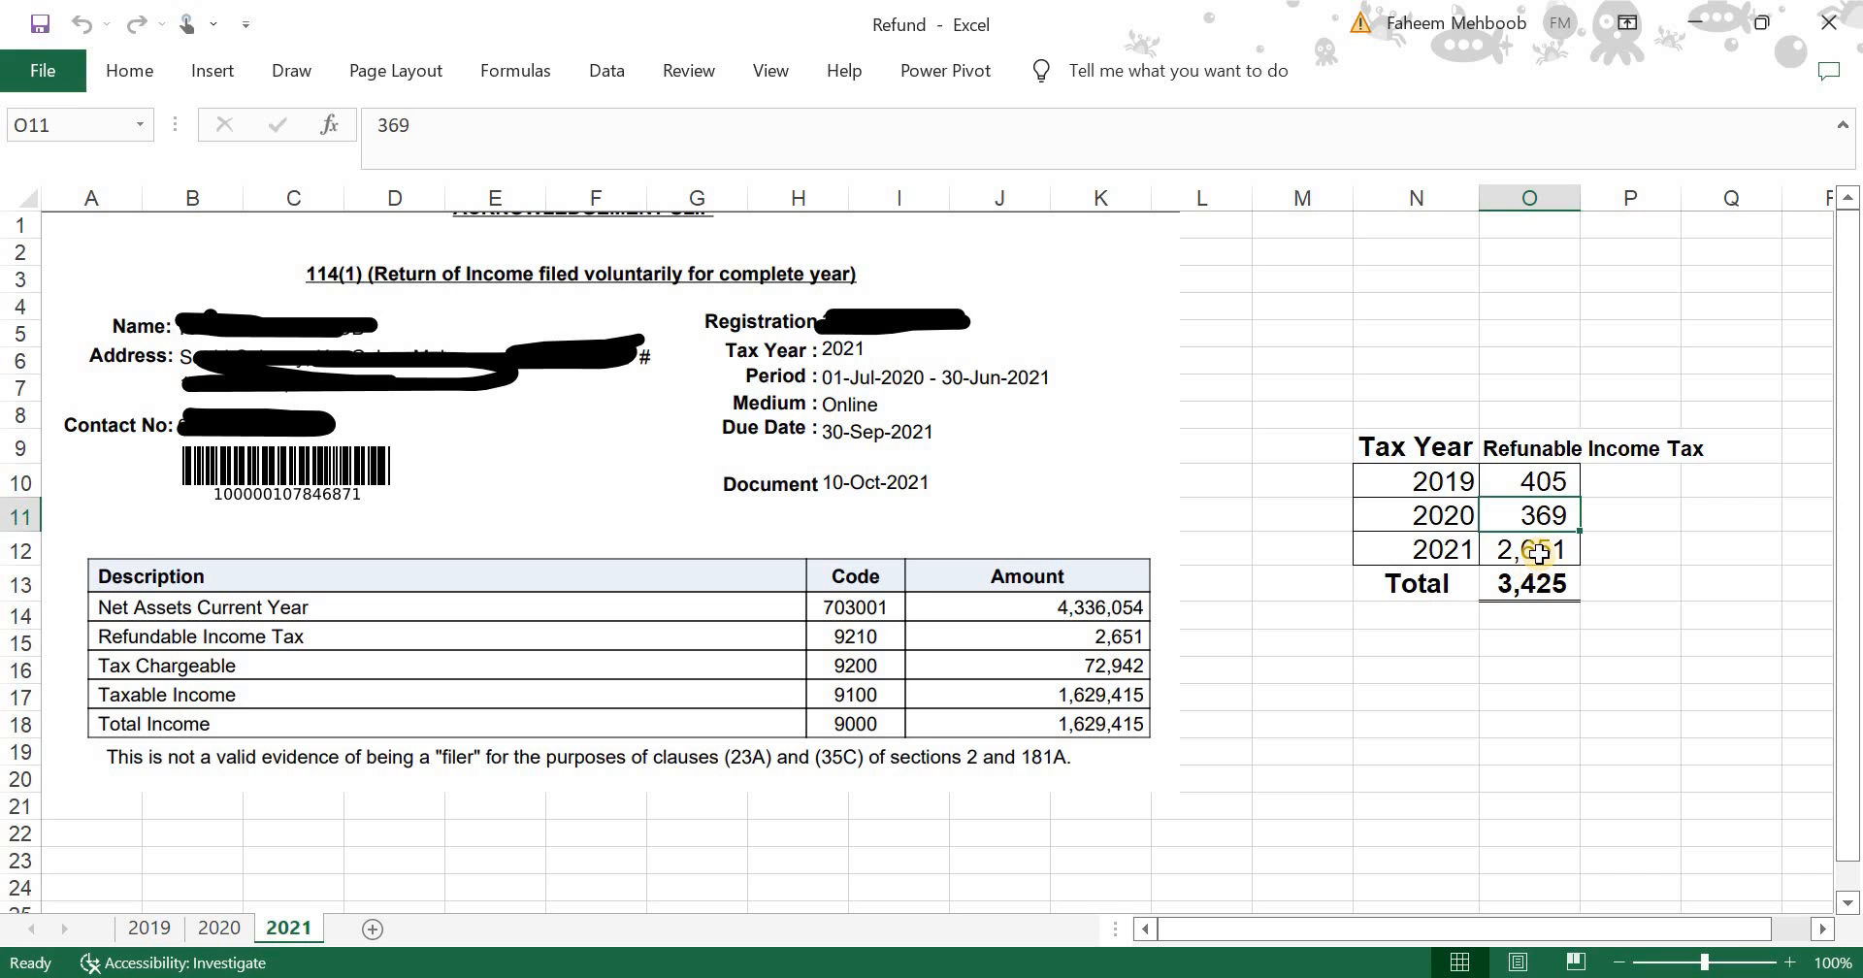
key("Down")
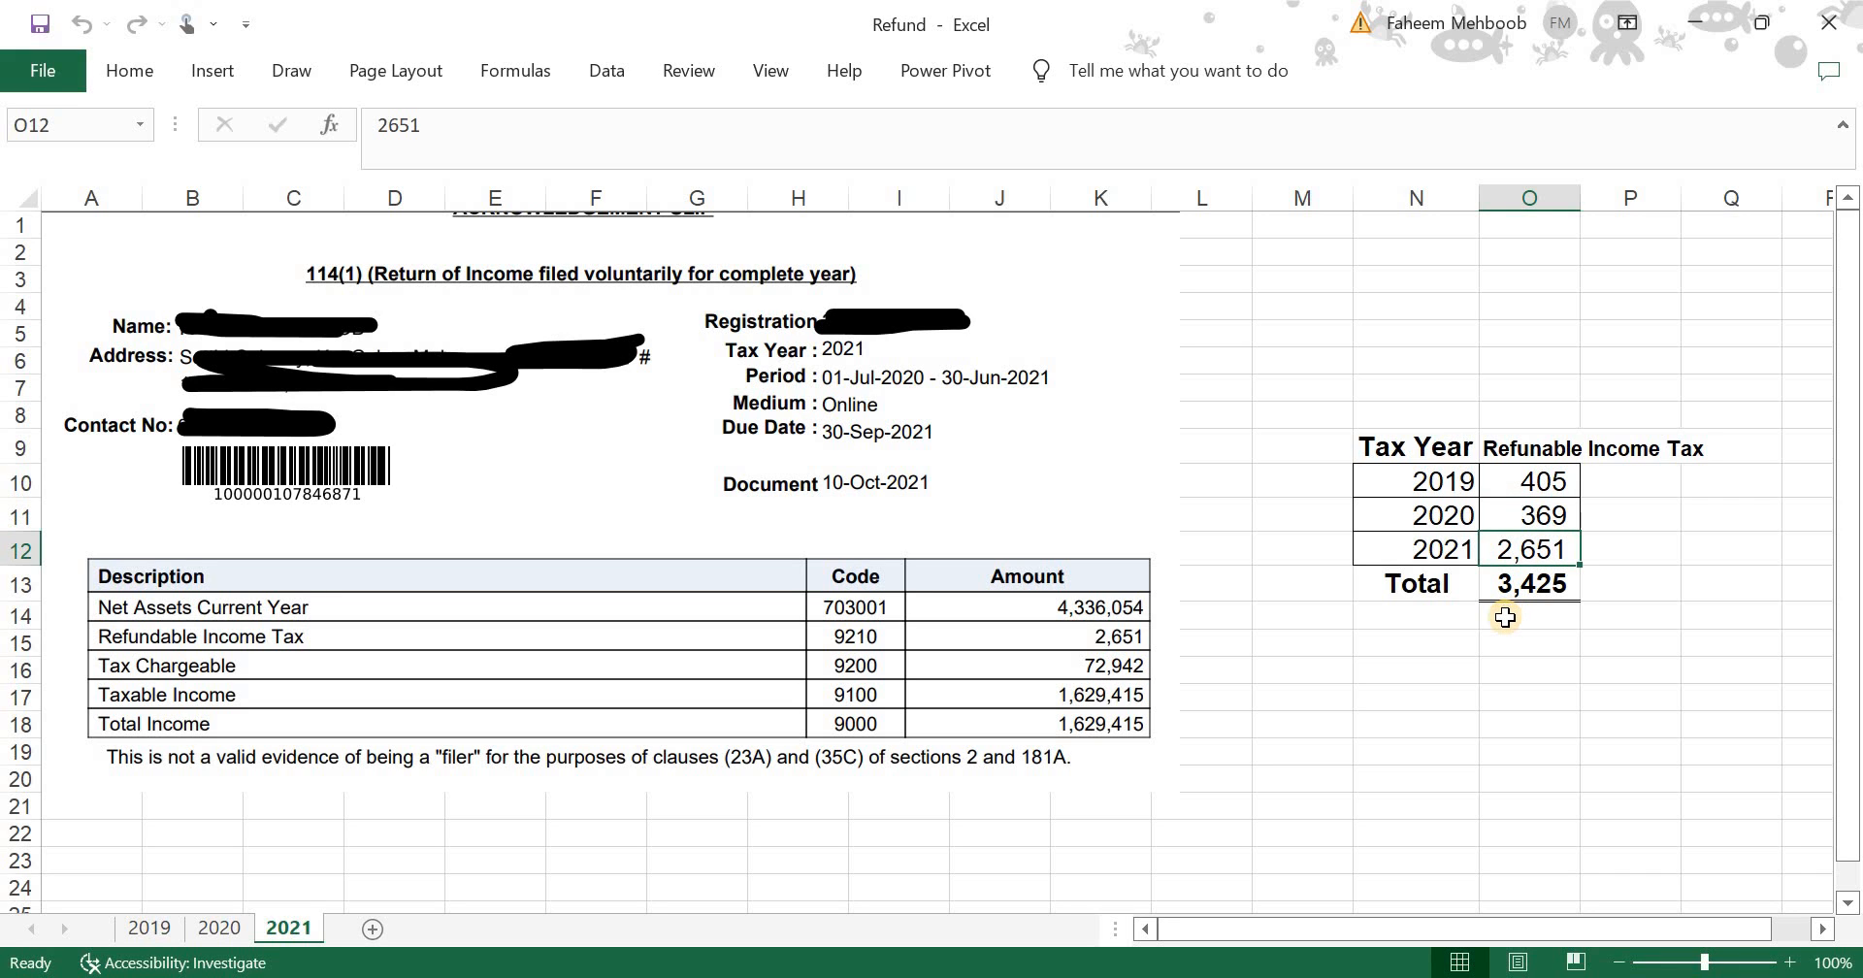
key("Down")
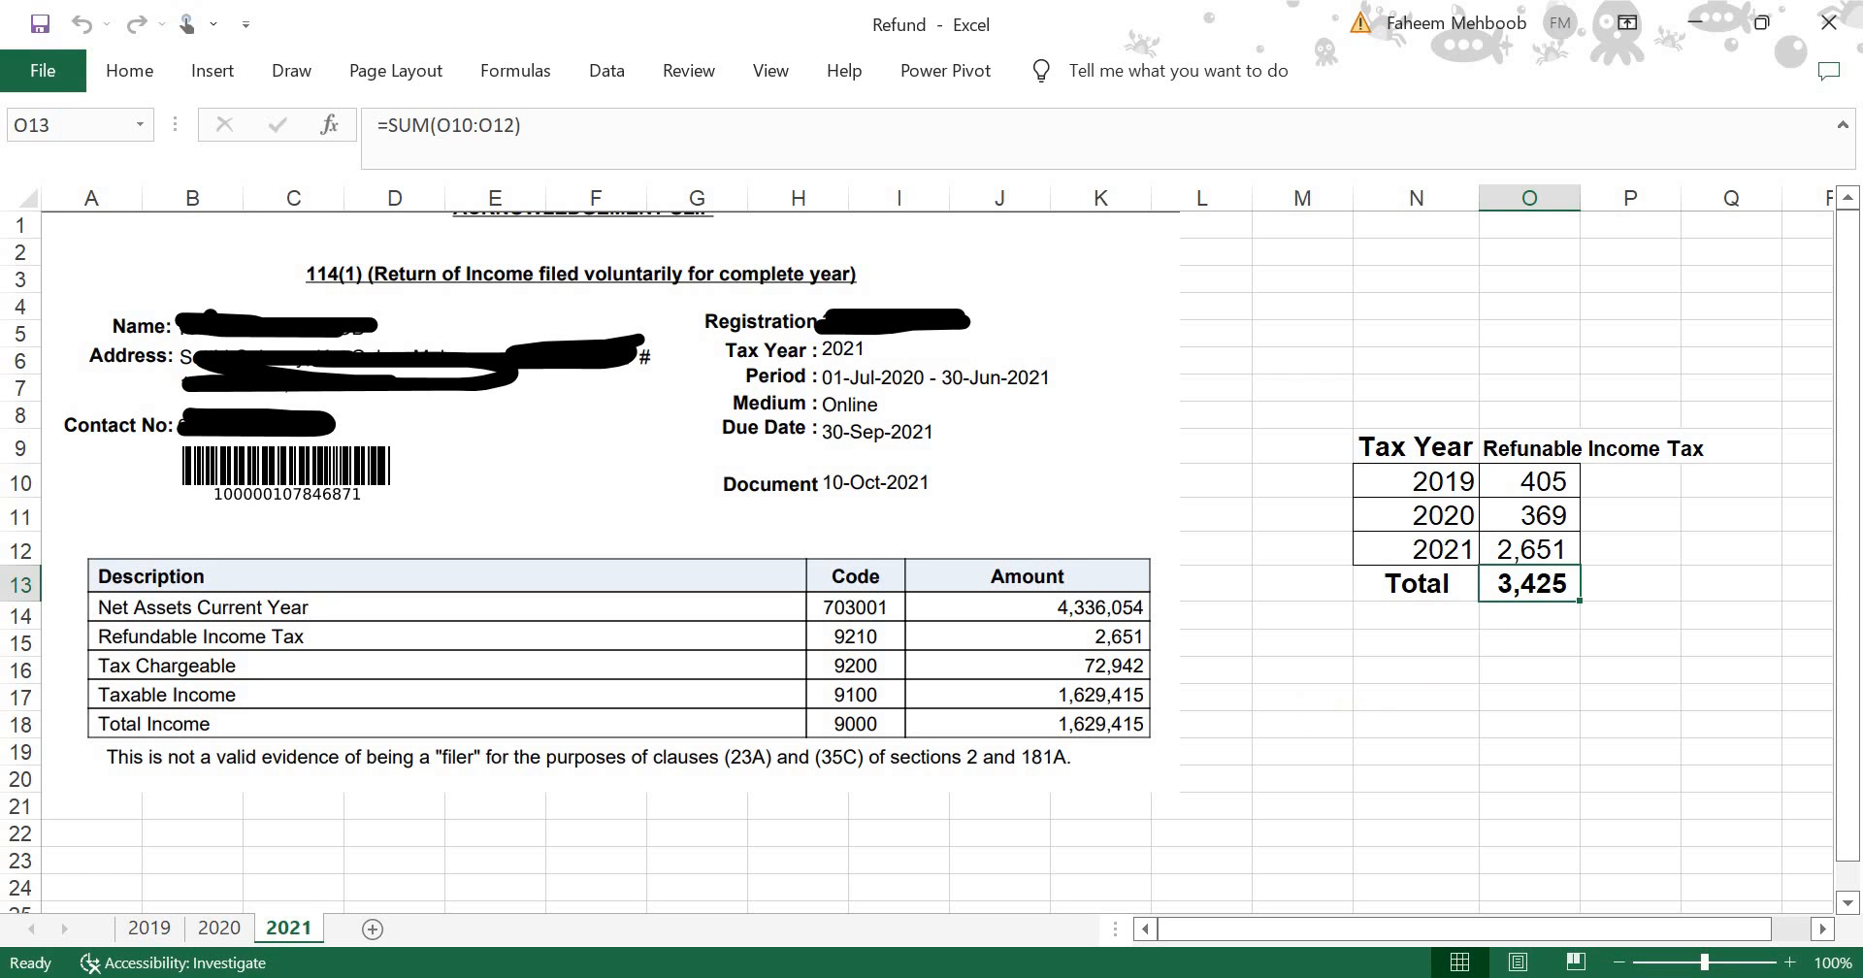
Return to the tax return in the browser and try to claim 3,425 as Refund Adjustment of Other Year(s), recalculating the return
key("alt+Tab")
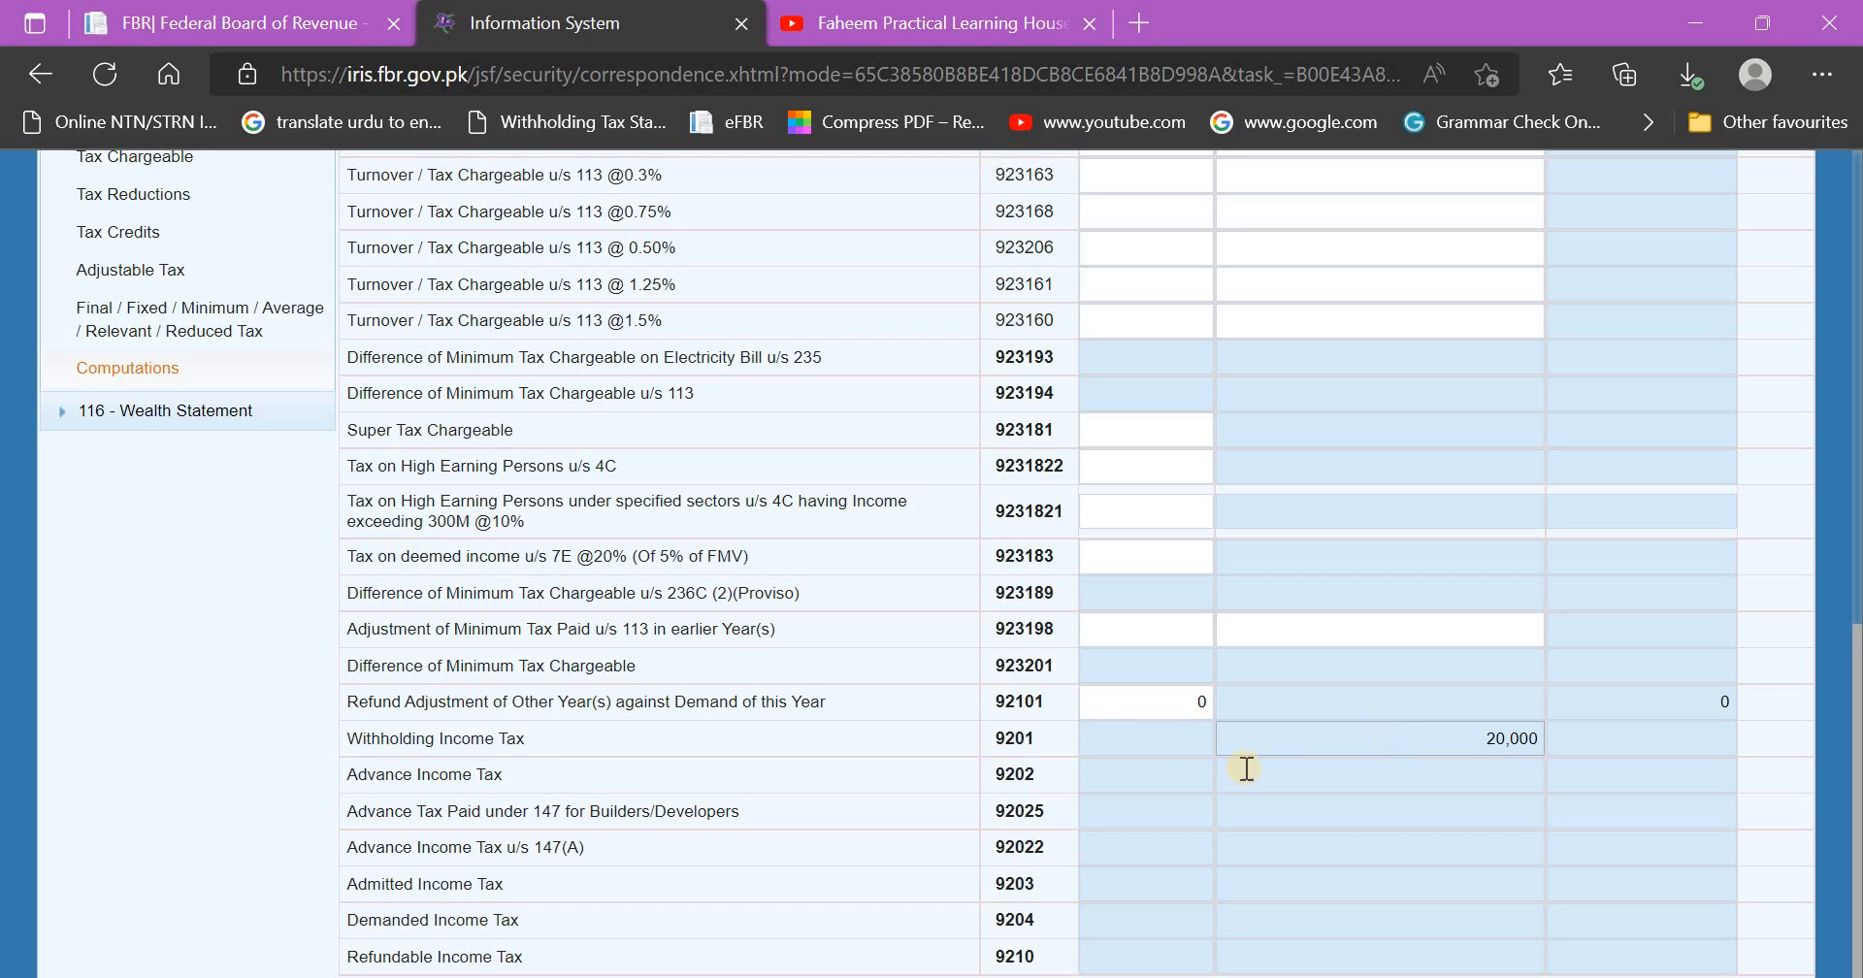
left_click(1173, 707)
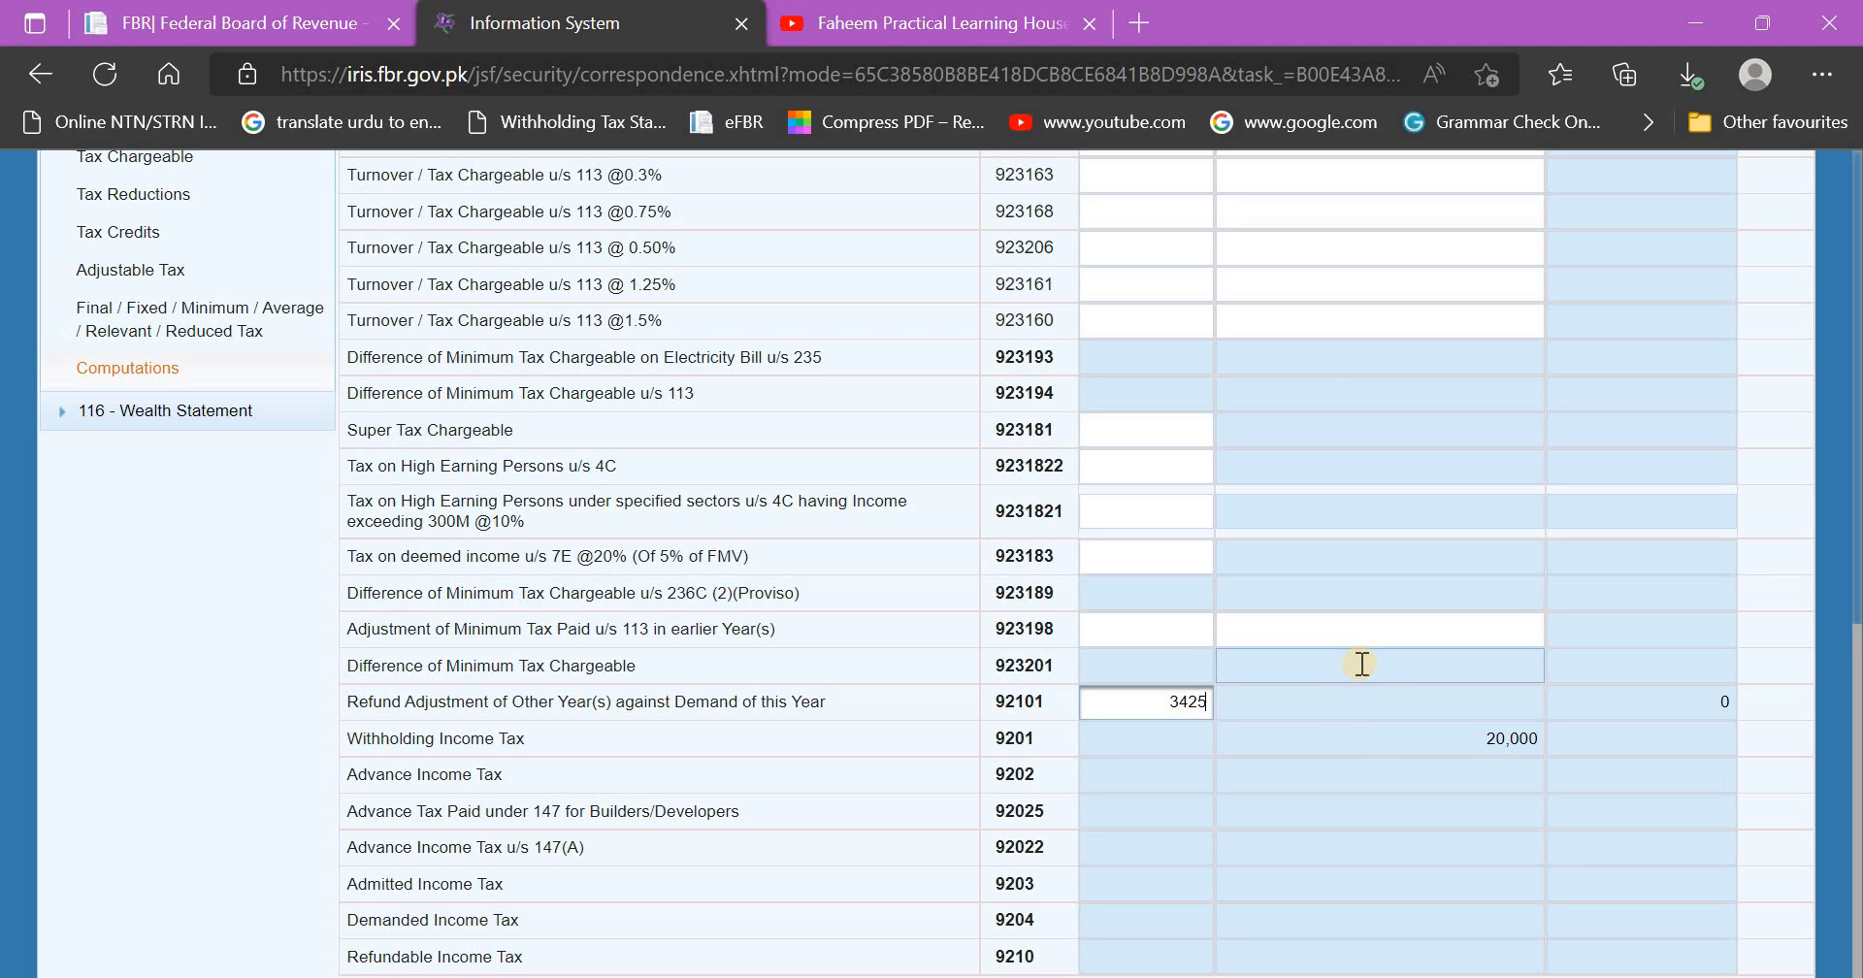
left_click(1353, 729)
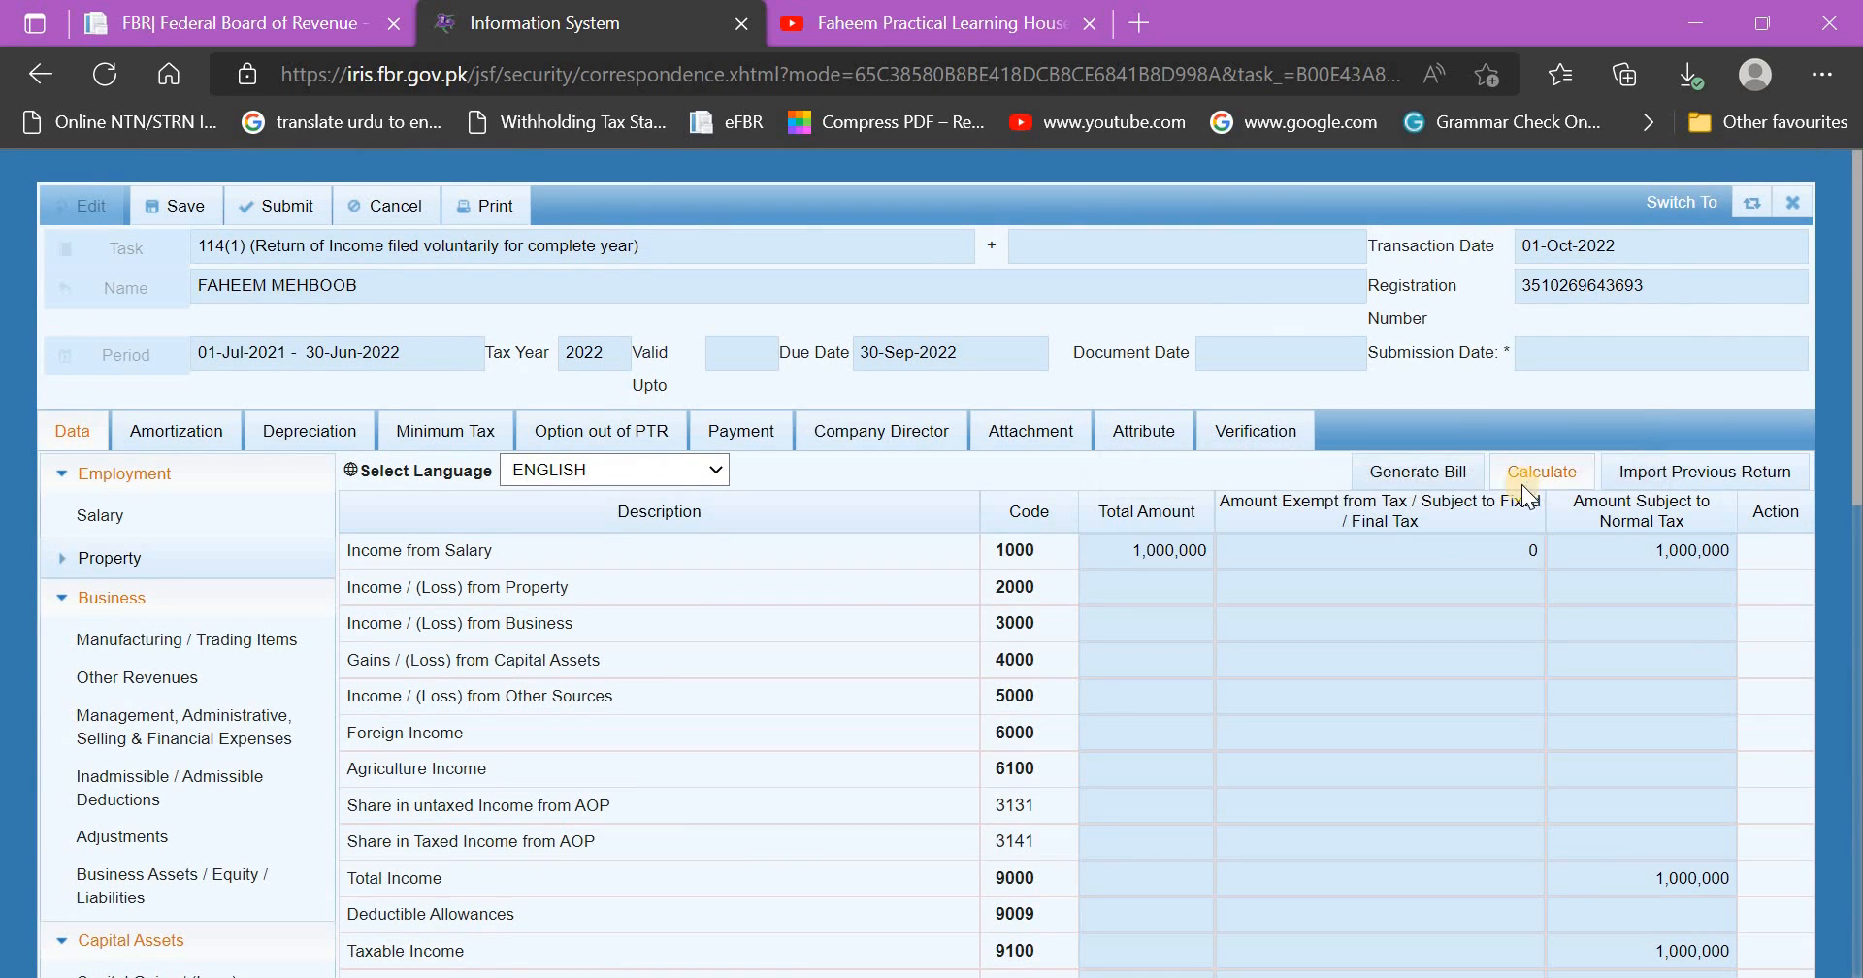
left_click(1523, 483)
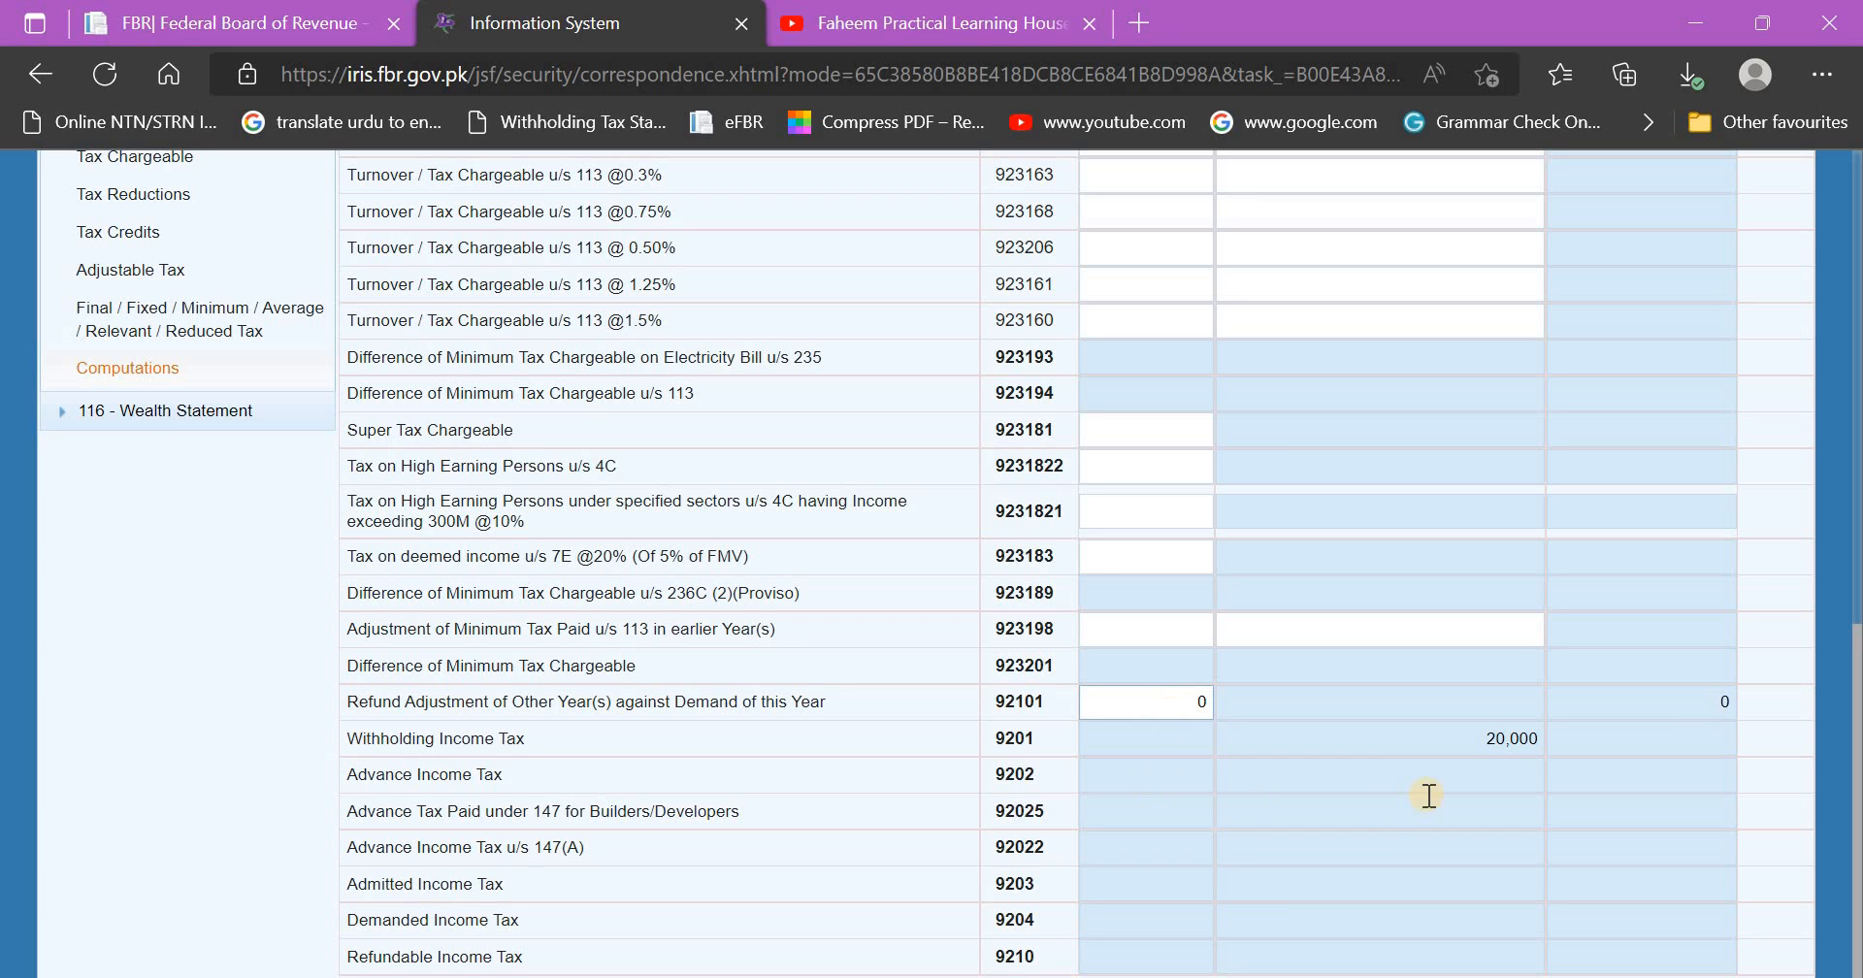
Compare the Normal Income Tax with the refund adjustment and withholding tax rows in the computations
left_click(1211, 811)
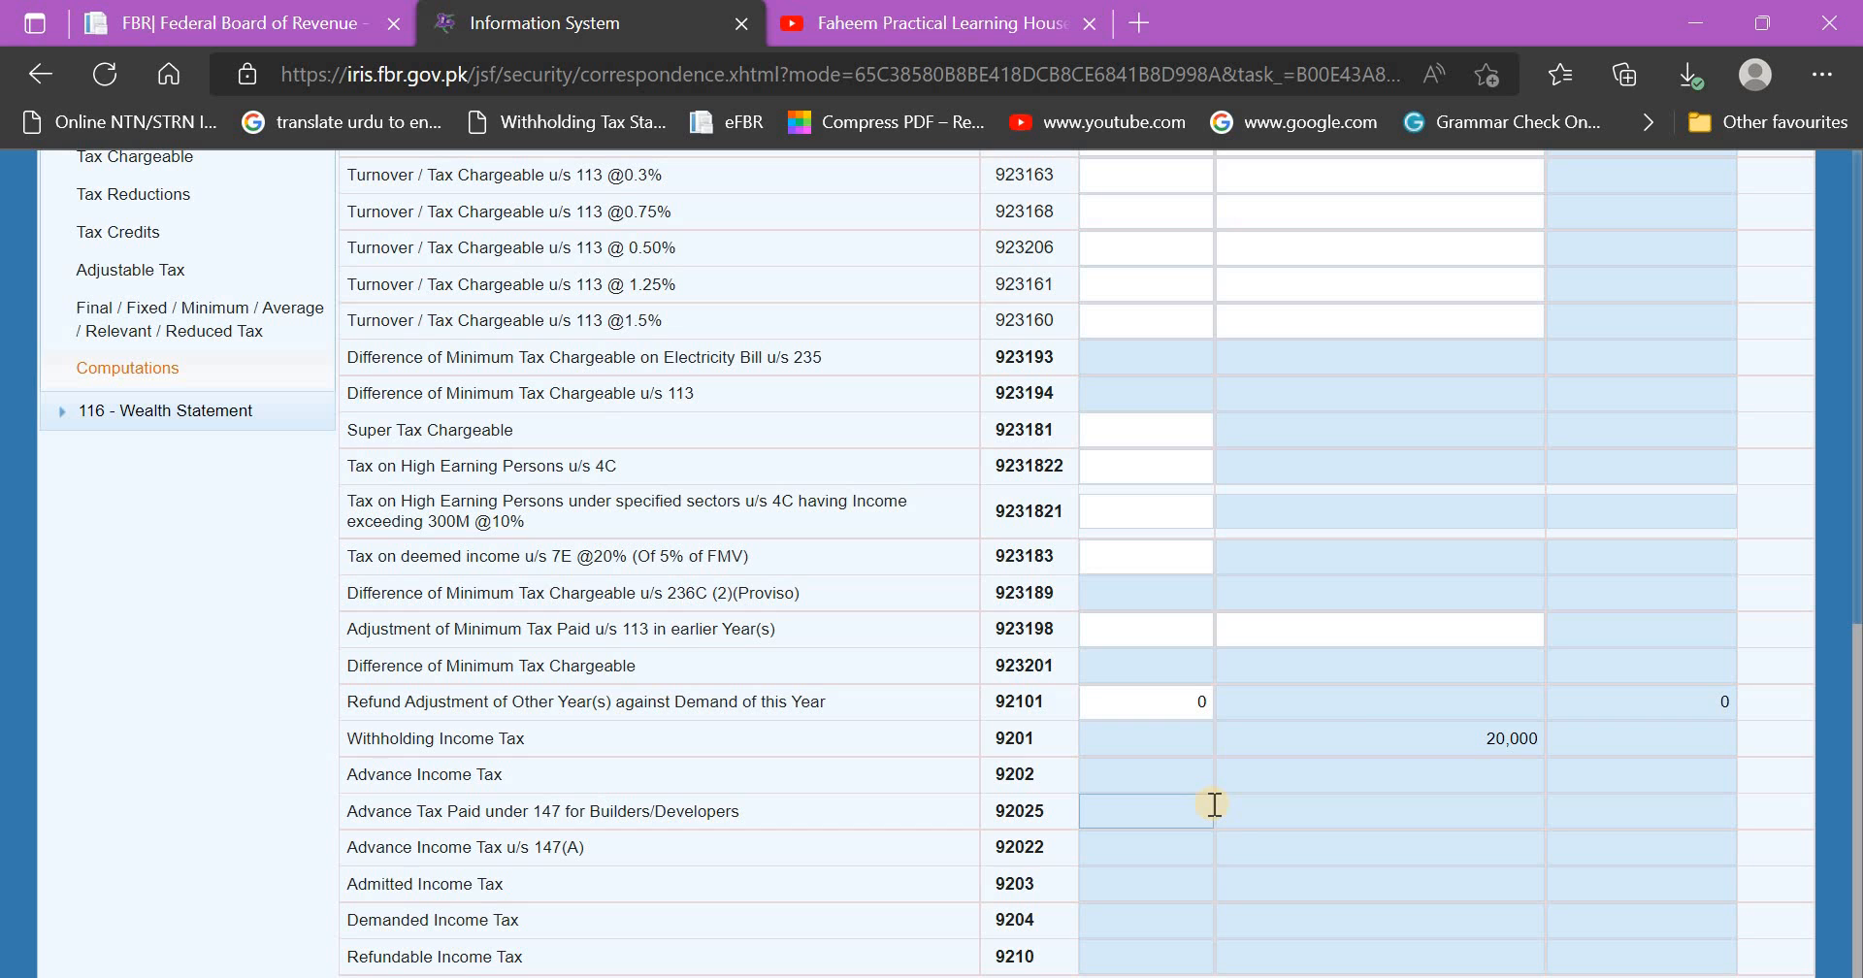
scroll(1480, 666, "up", 6)
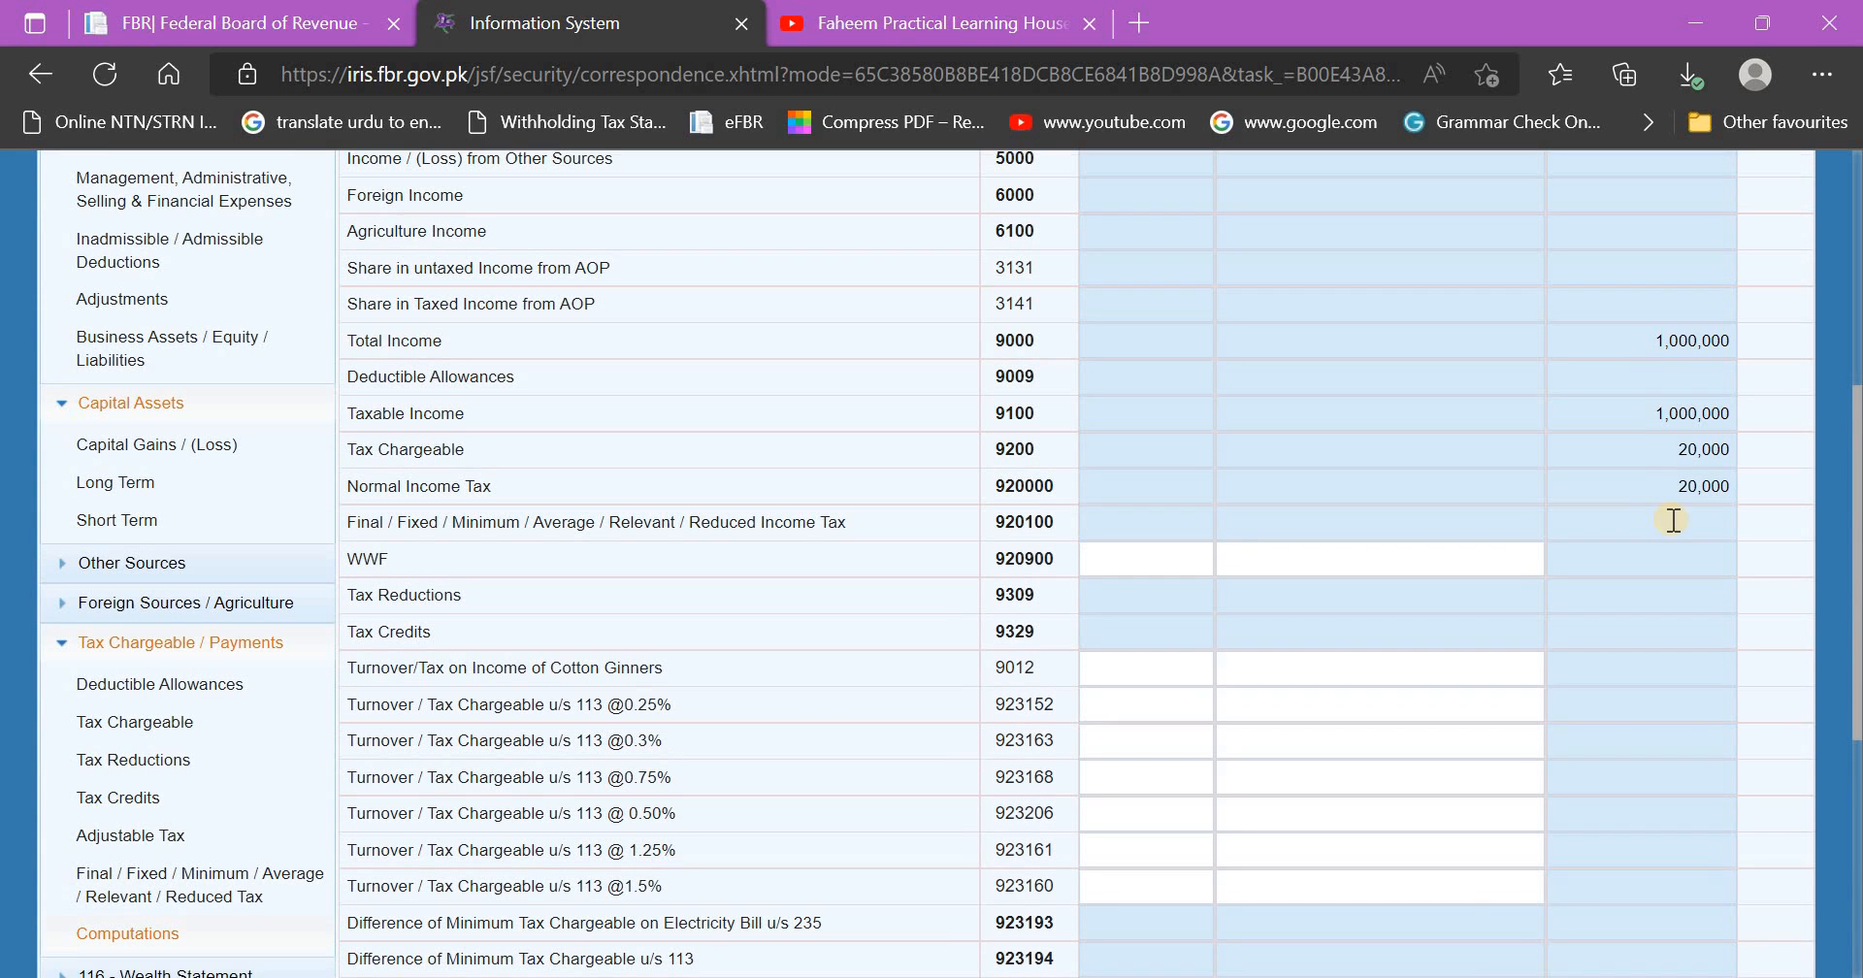
left_click(1679, 501)
scroll(1309, 764, "down", 6)
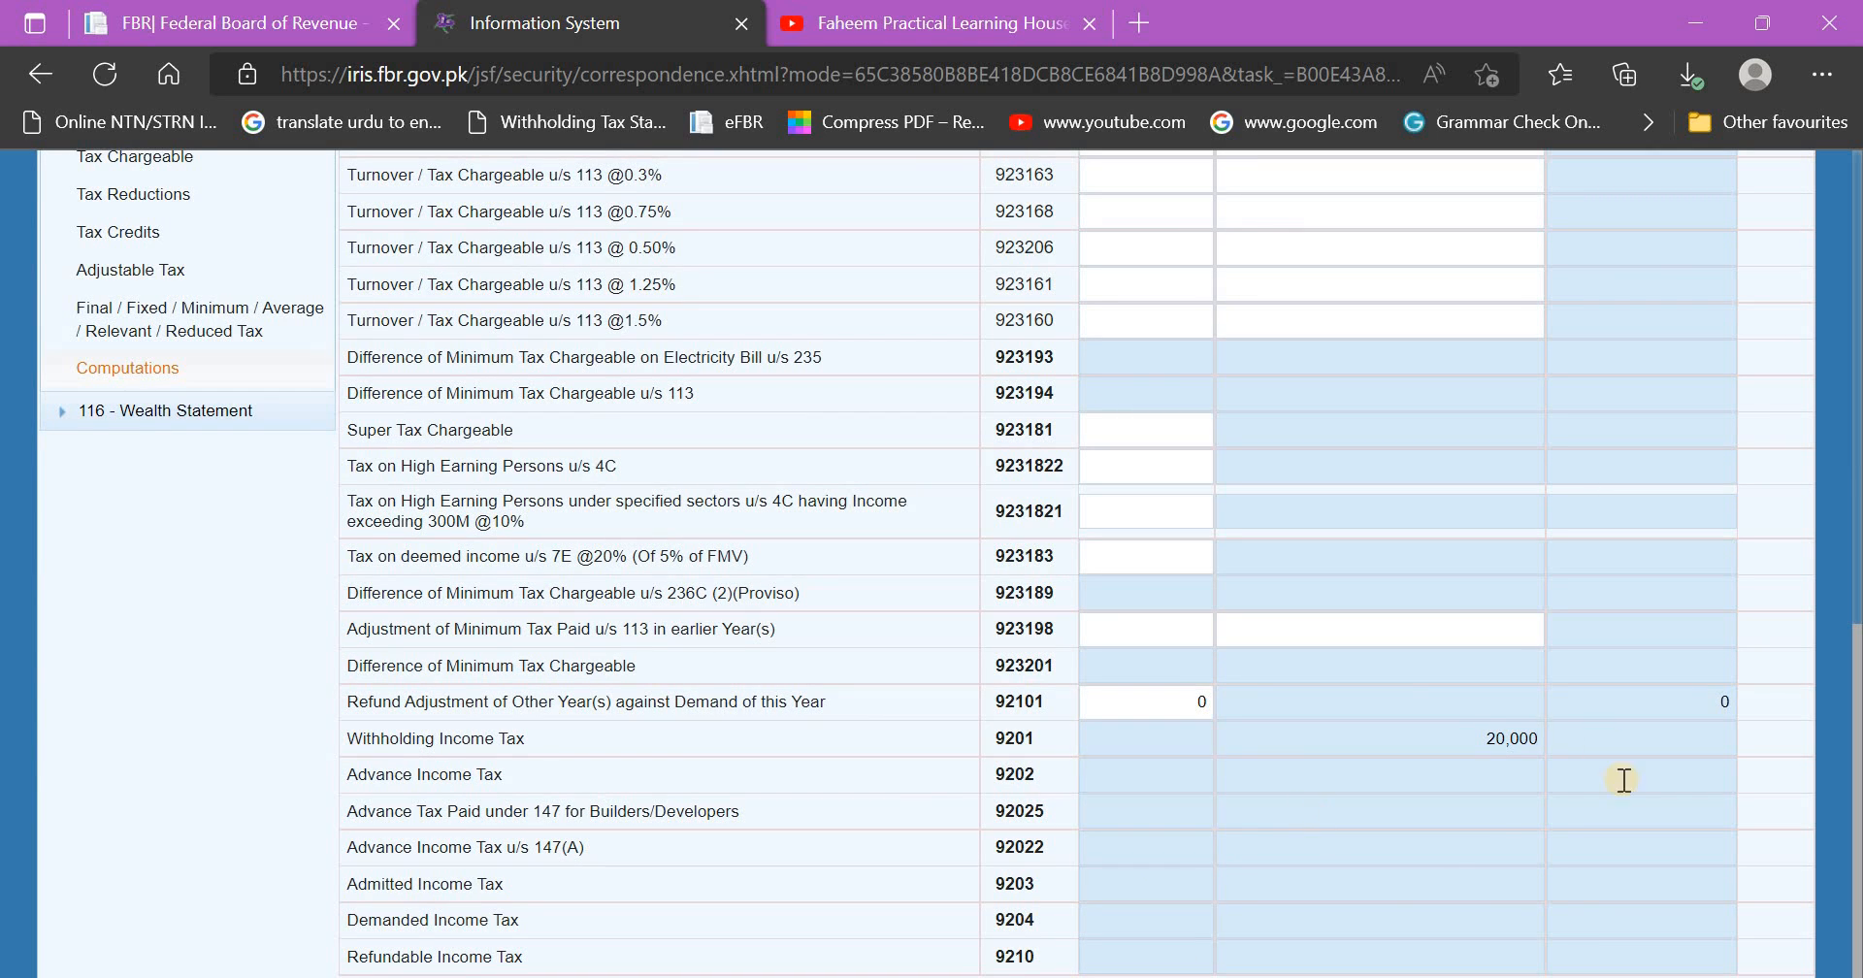
Recheck the total refundable income tax in the Refund workbook in Excel and return to the browser
left_click(1220, 976)
left_click(1421, 876)
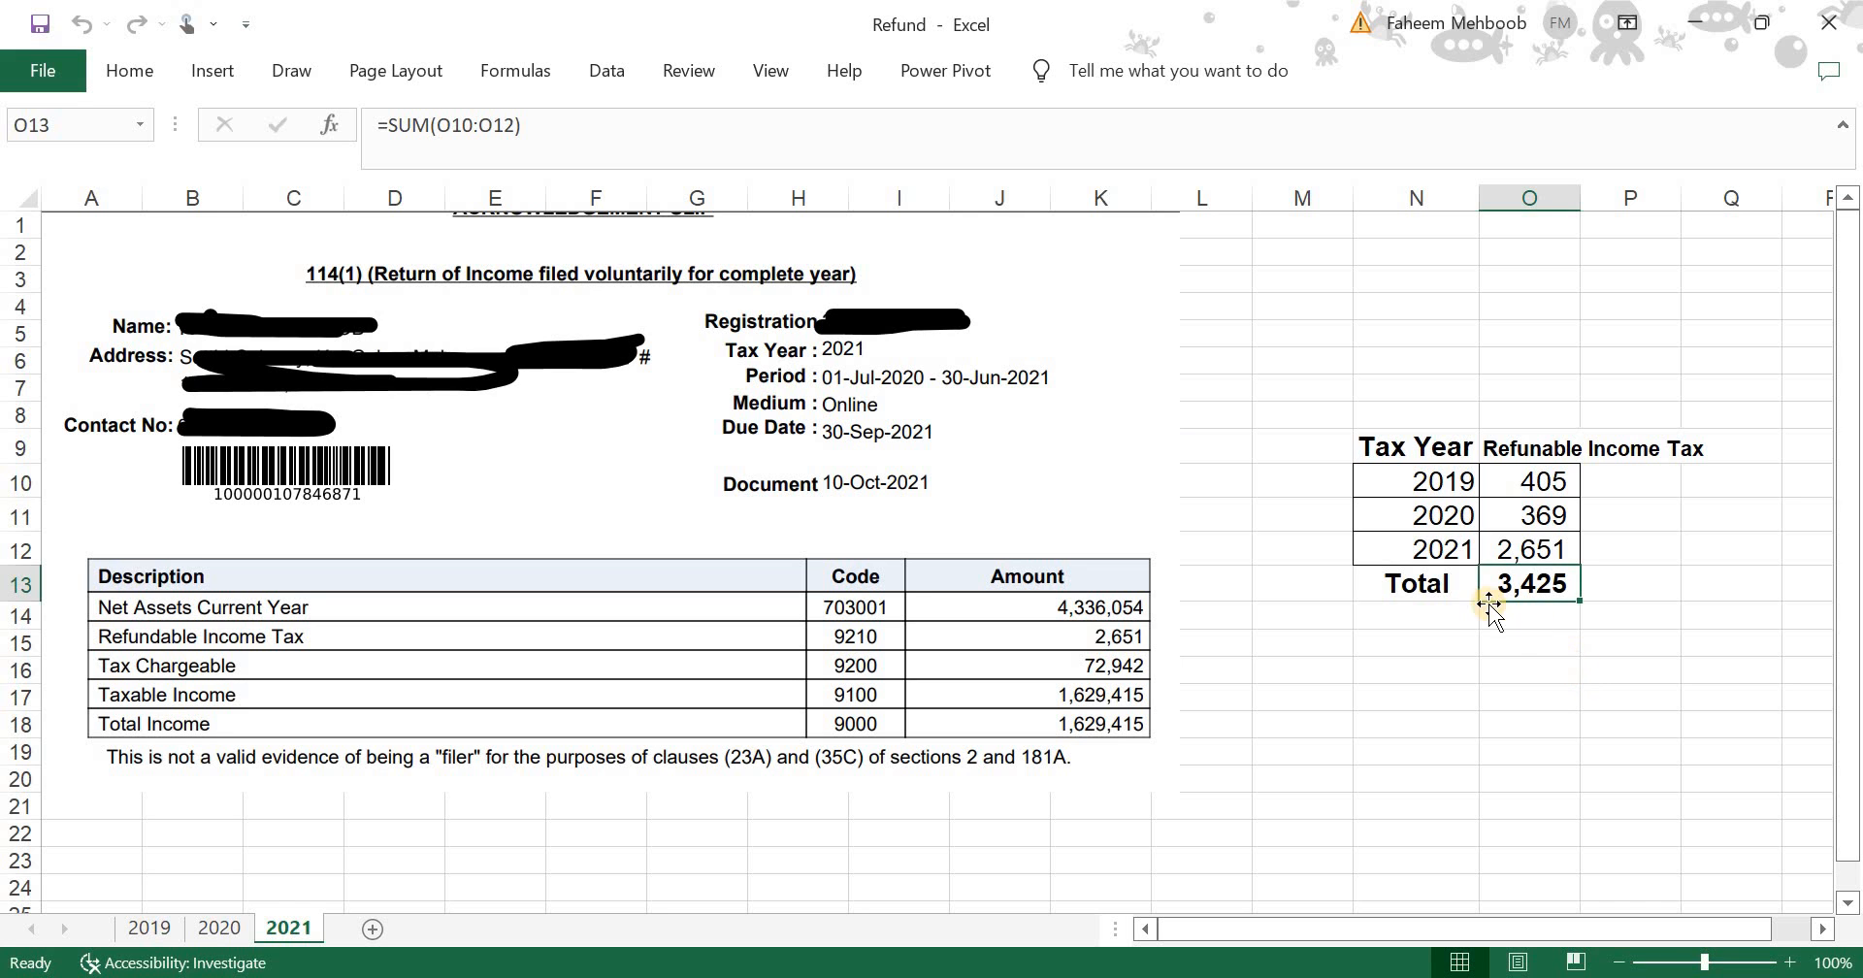
left_click(1698, 31)
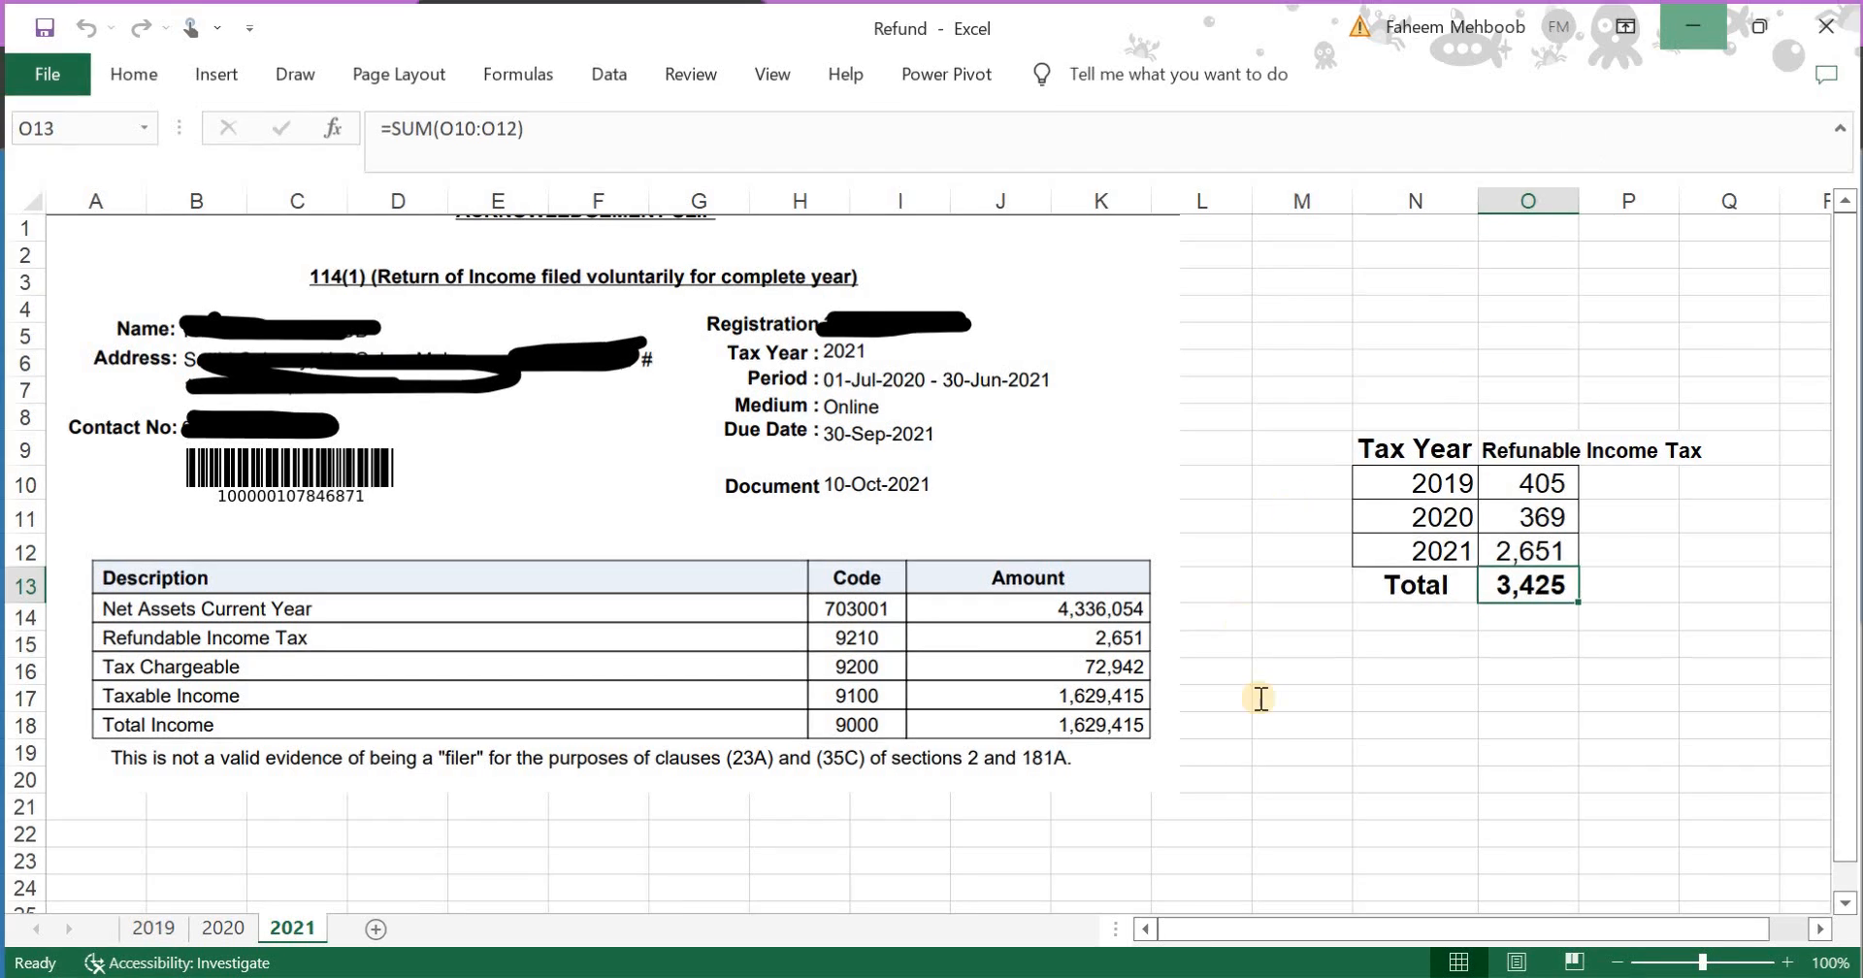
Review the Withholding Income Tax against the Tax Chargeable for the year in the computations
left_click(1470, 747)
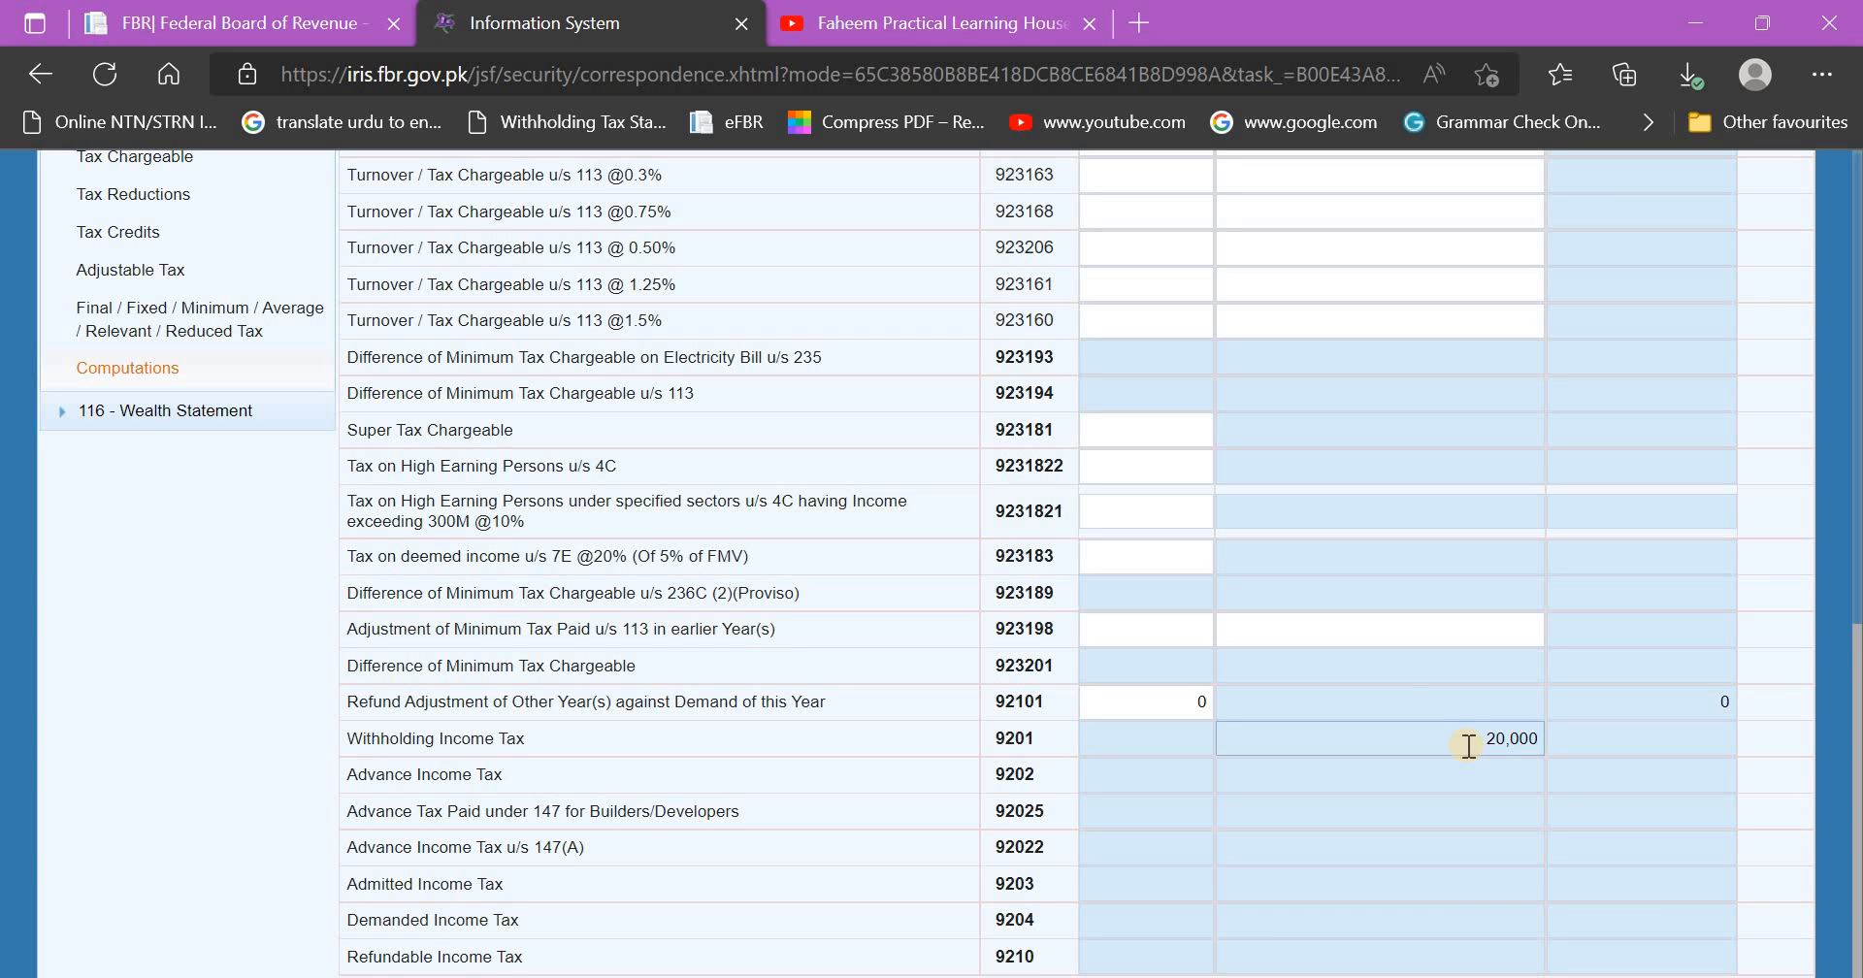
left_click(1434, 689)
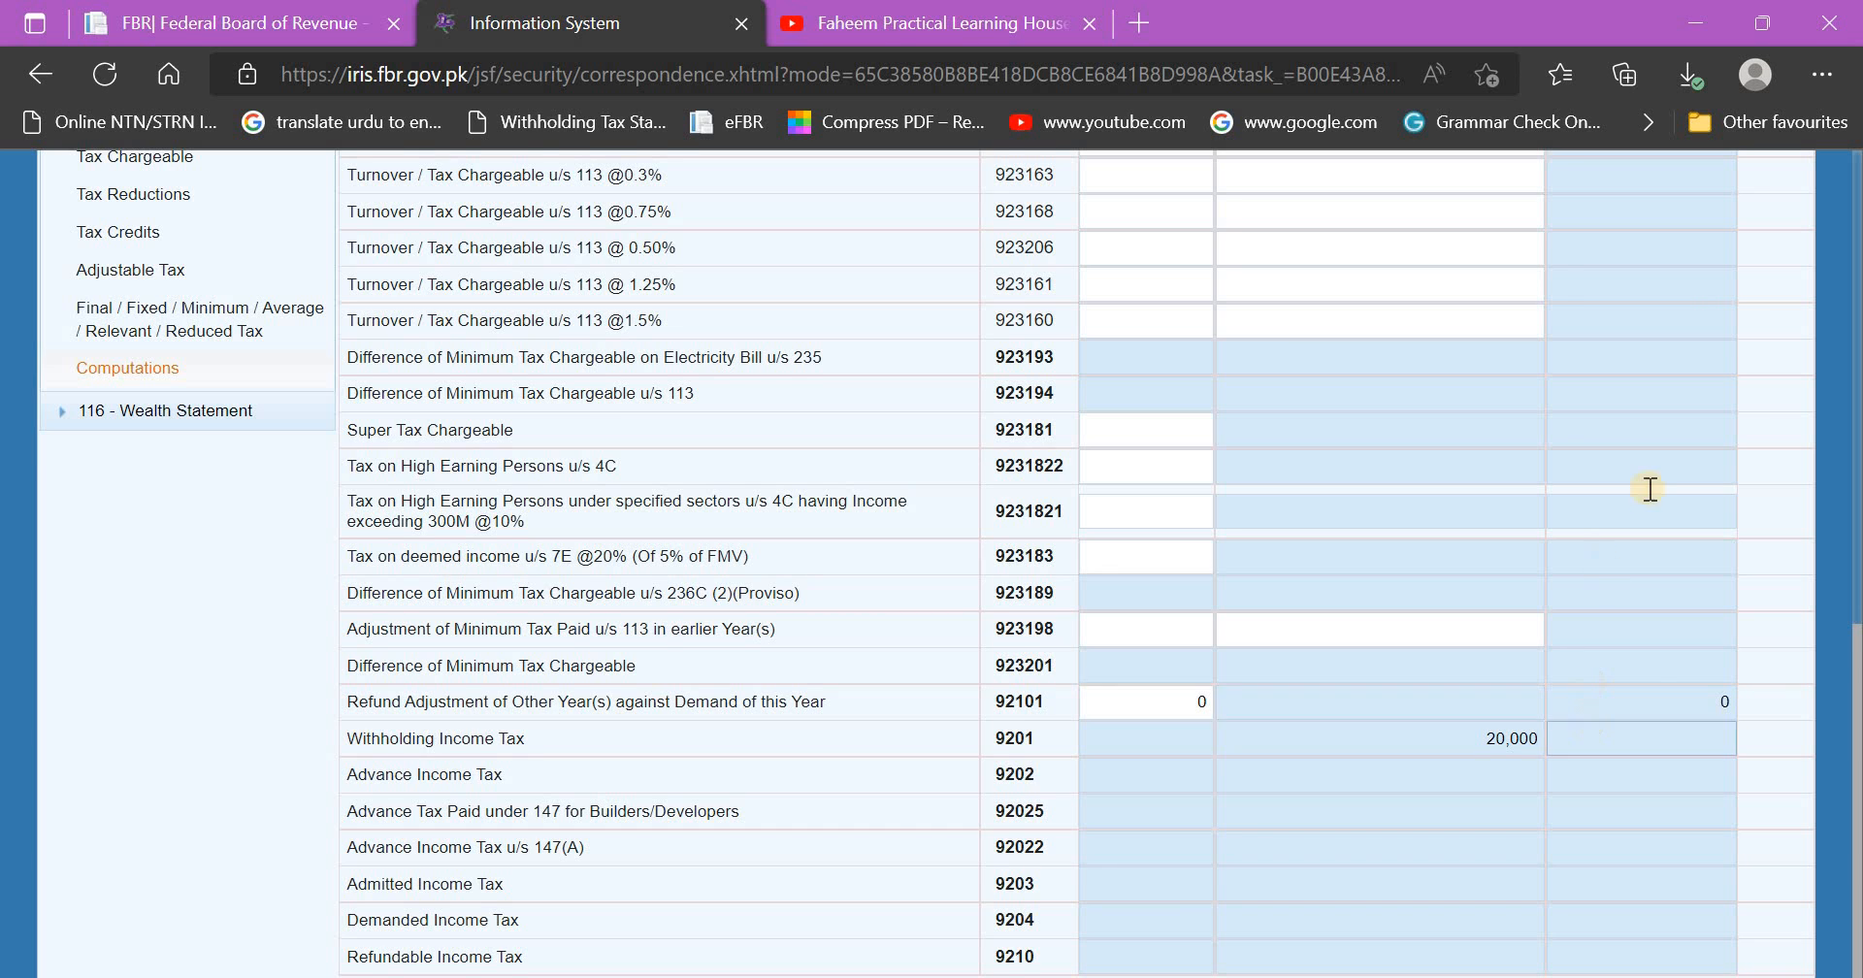
scroll(1649, 488, "up", 7)
scroll(1633, 776, "up", 1)
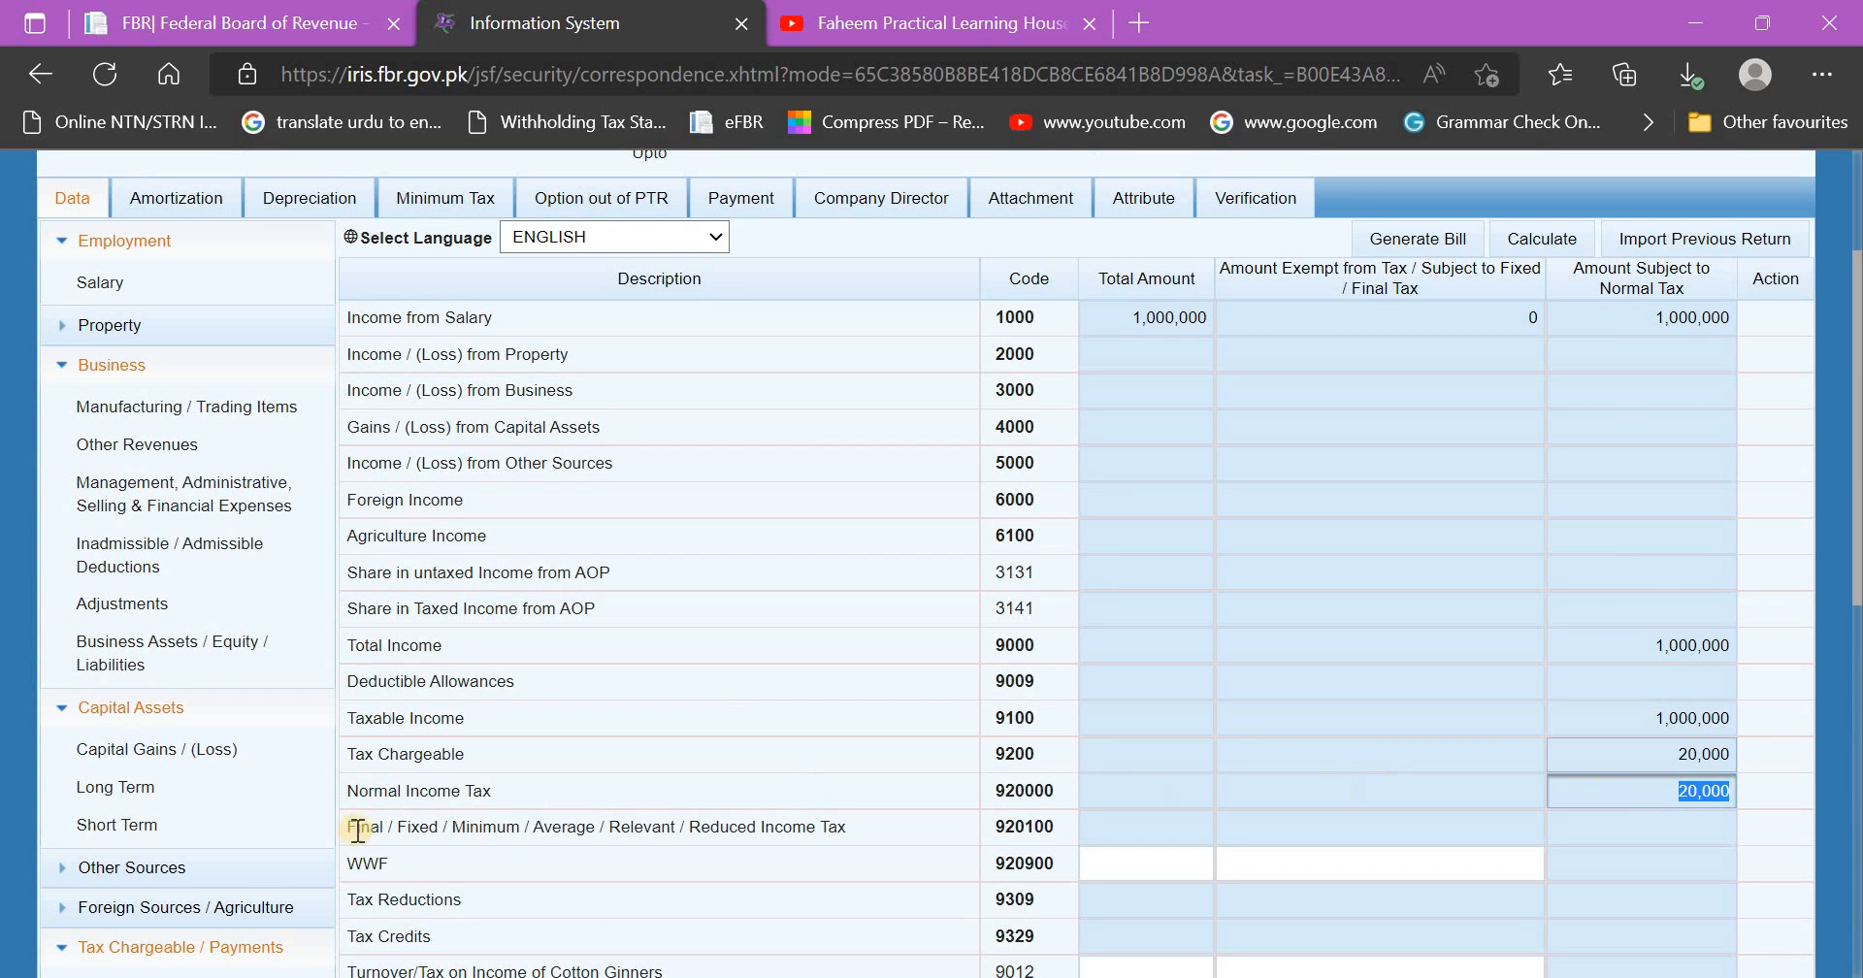
scroll(194, 844, "down", 3)
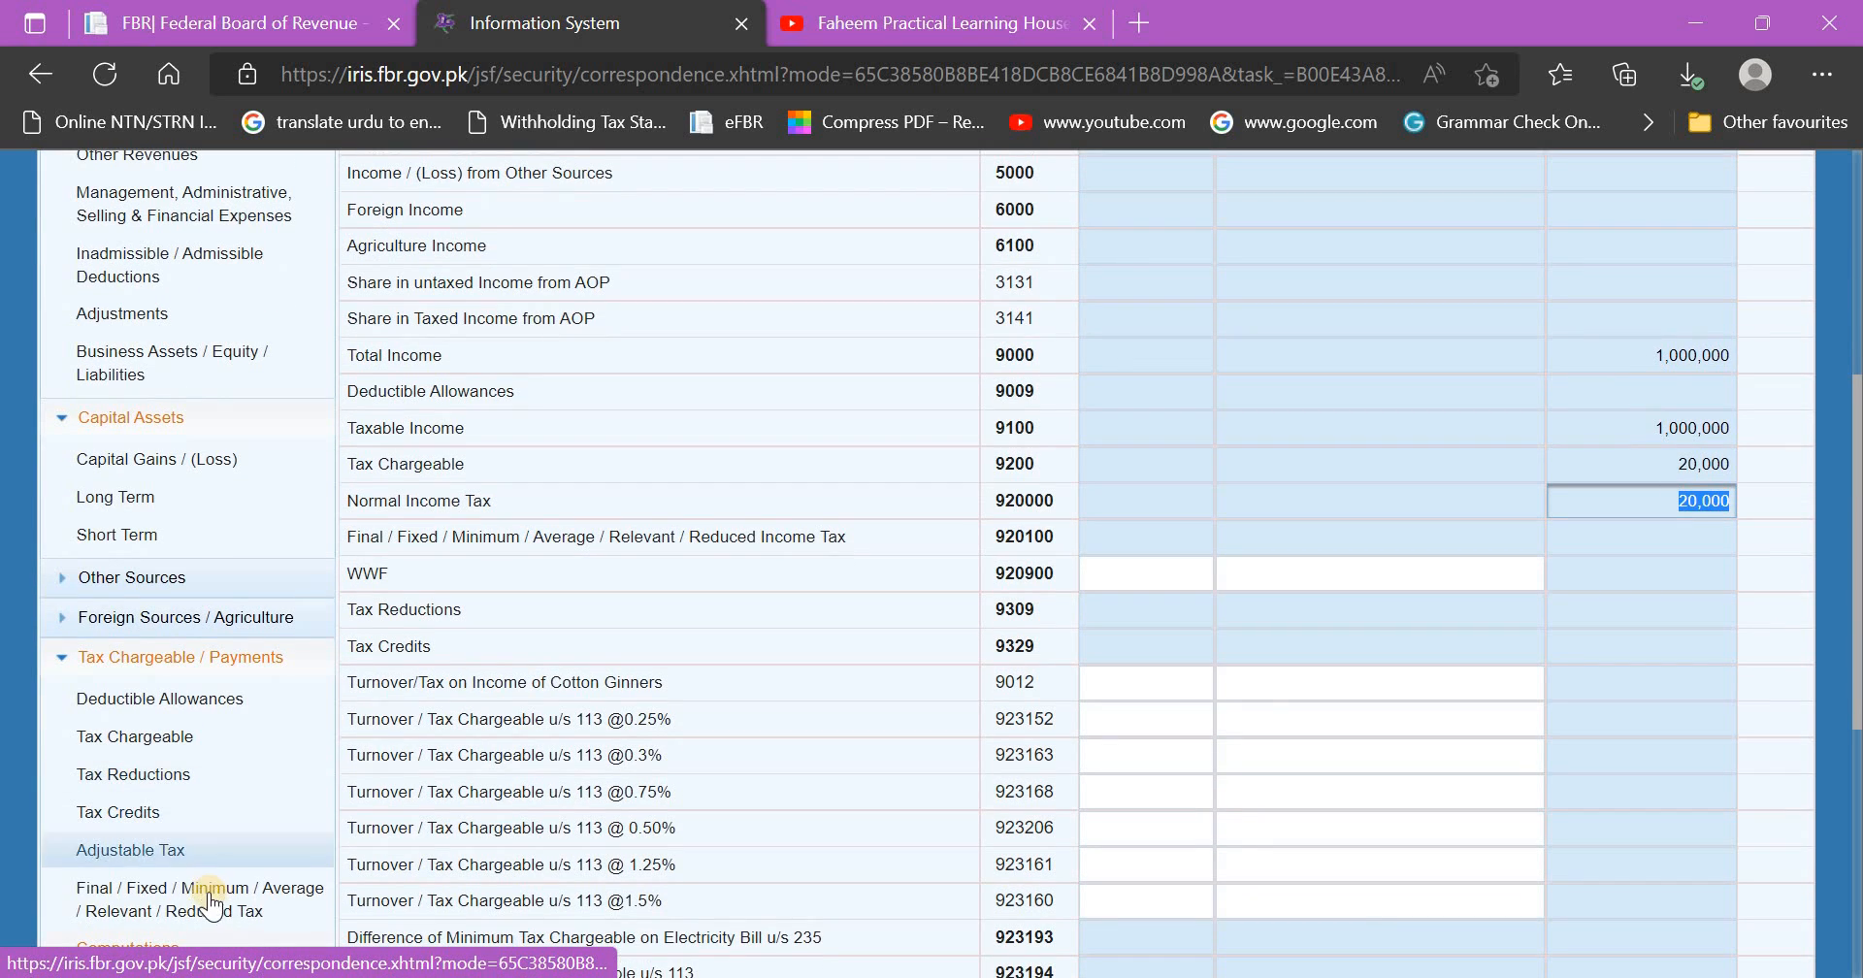
Set the tax deducted for Salary of Employees u/s 149 to 21,000 under Adjustable Tax and recalculate the return
left_click(126, 849)
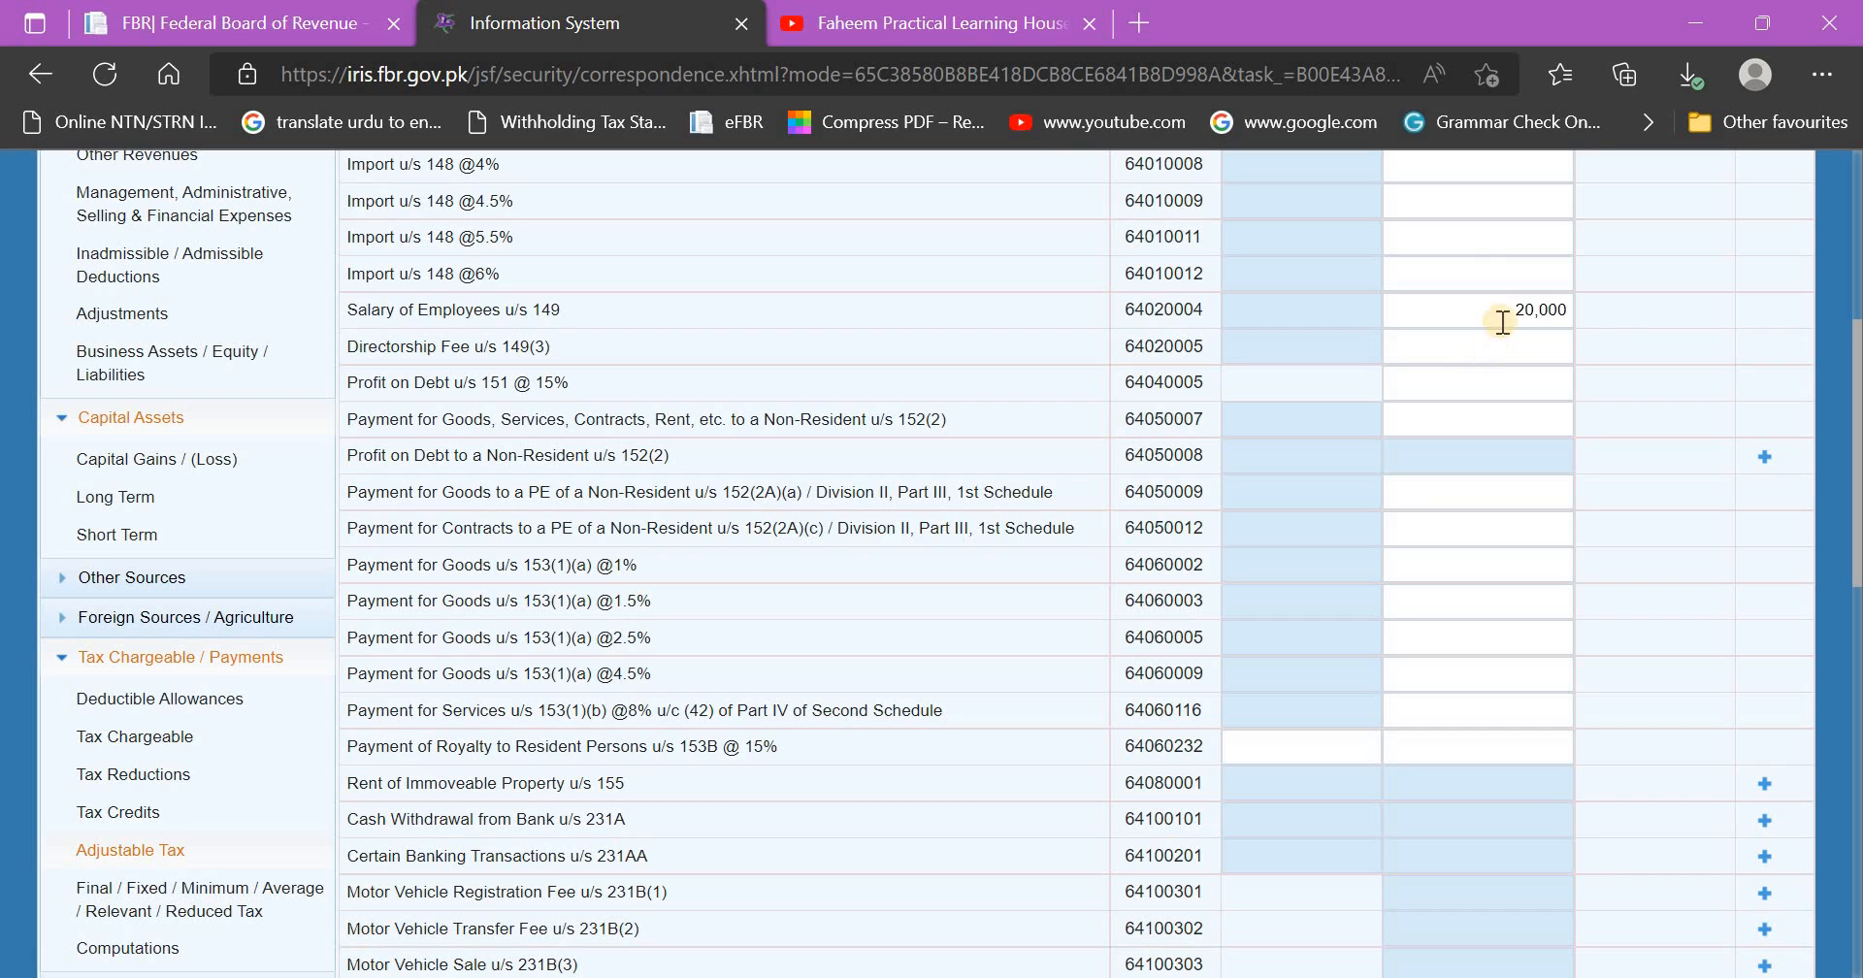
type("21000")
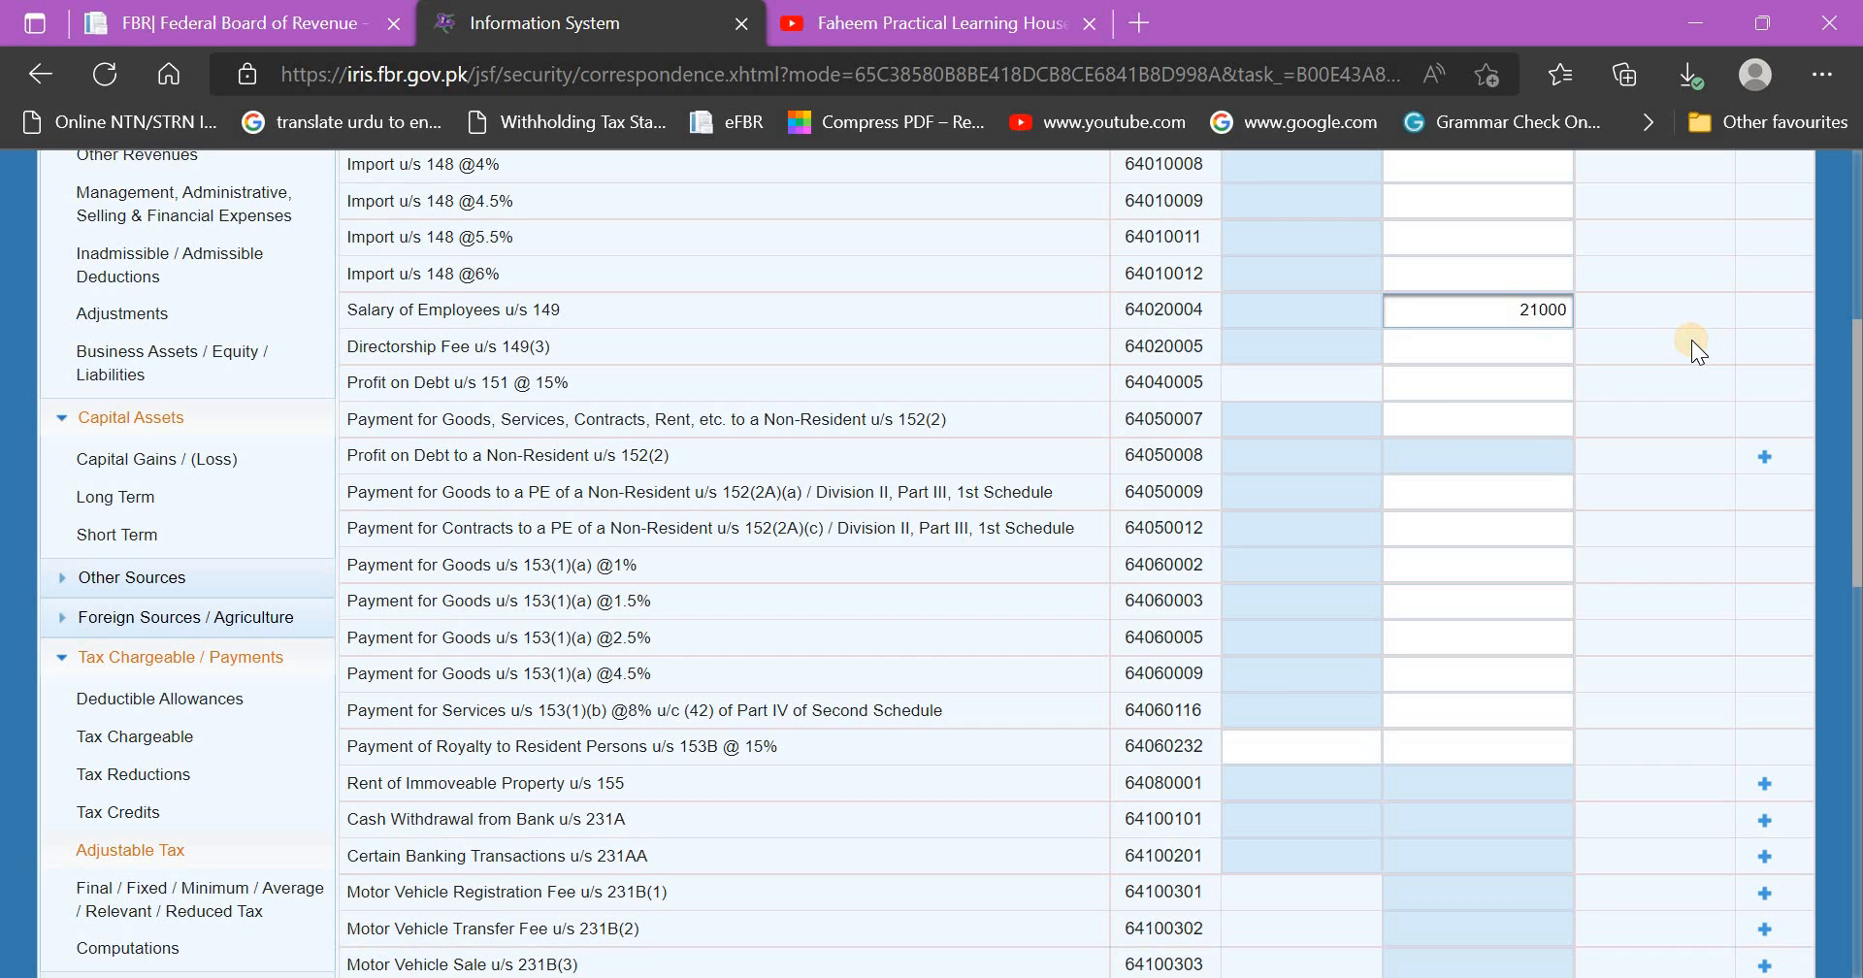
left_click(1692, 340)
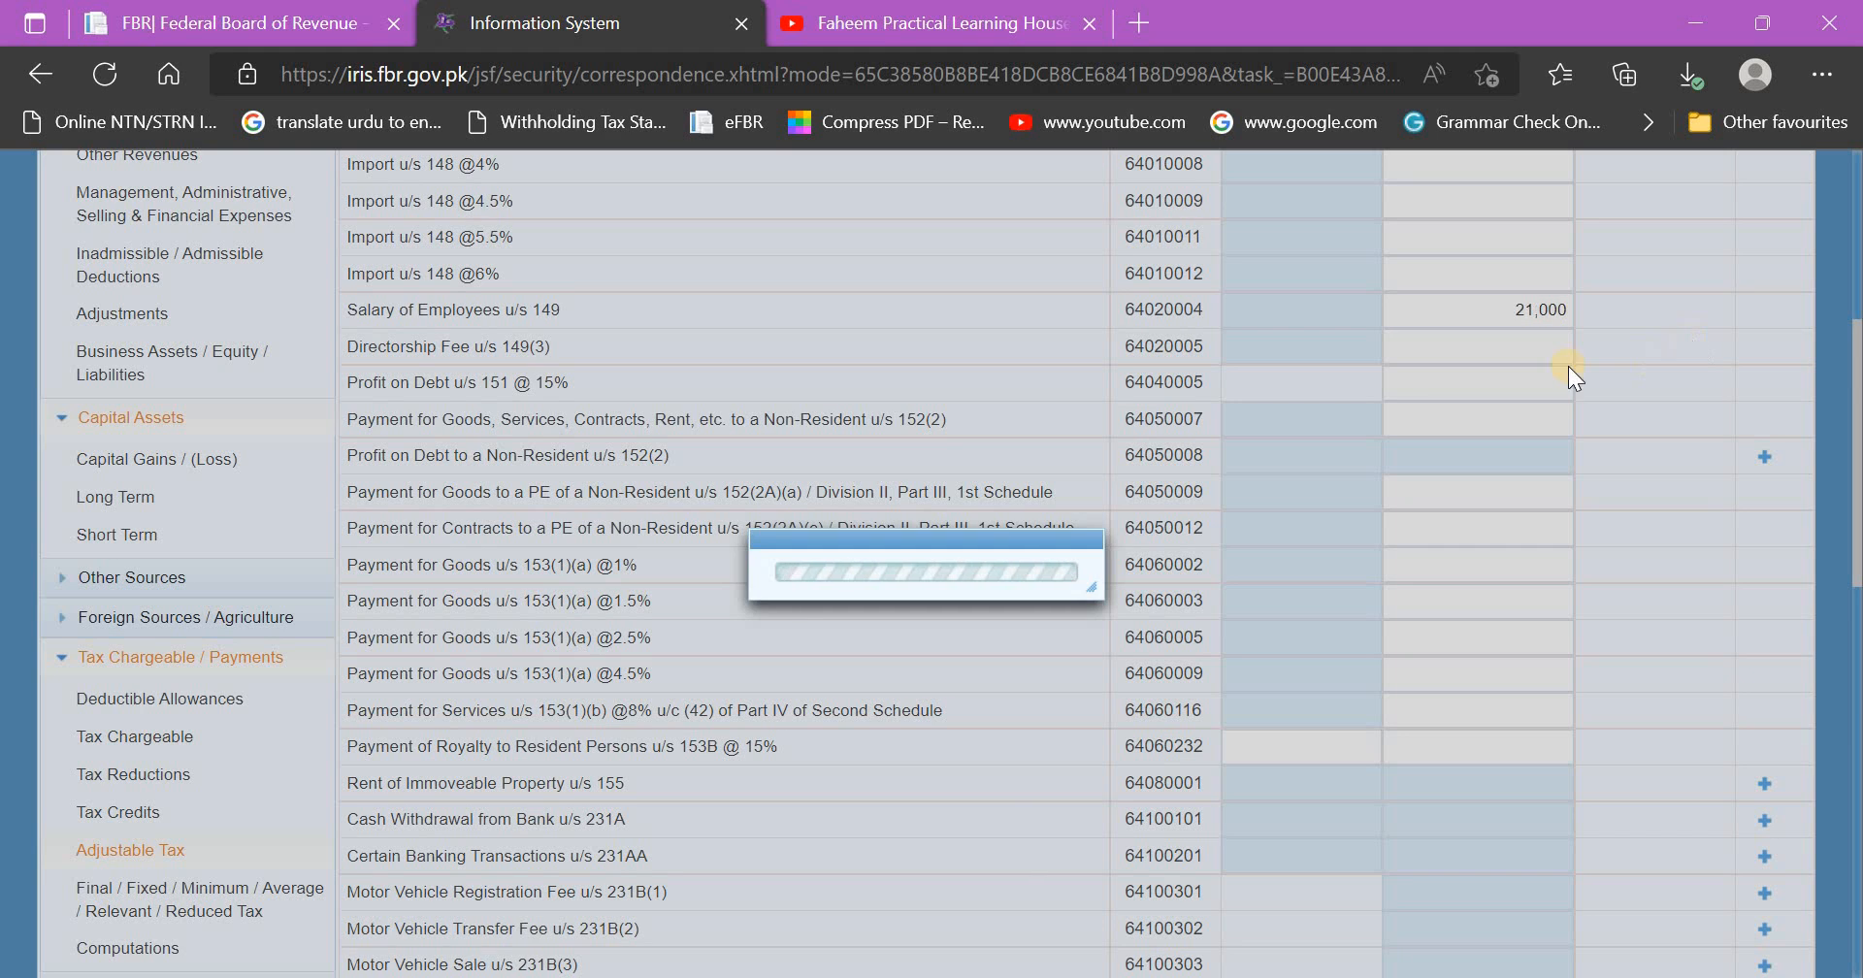
left_click(1538, 237)
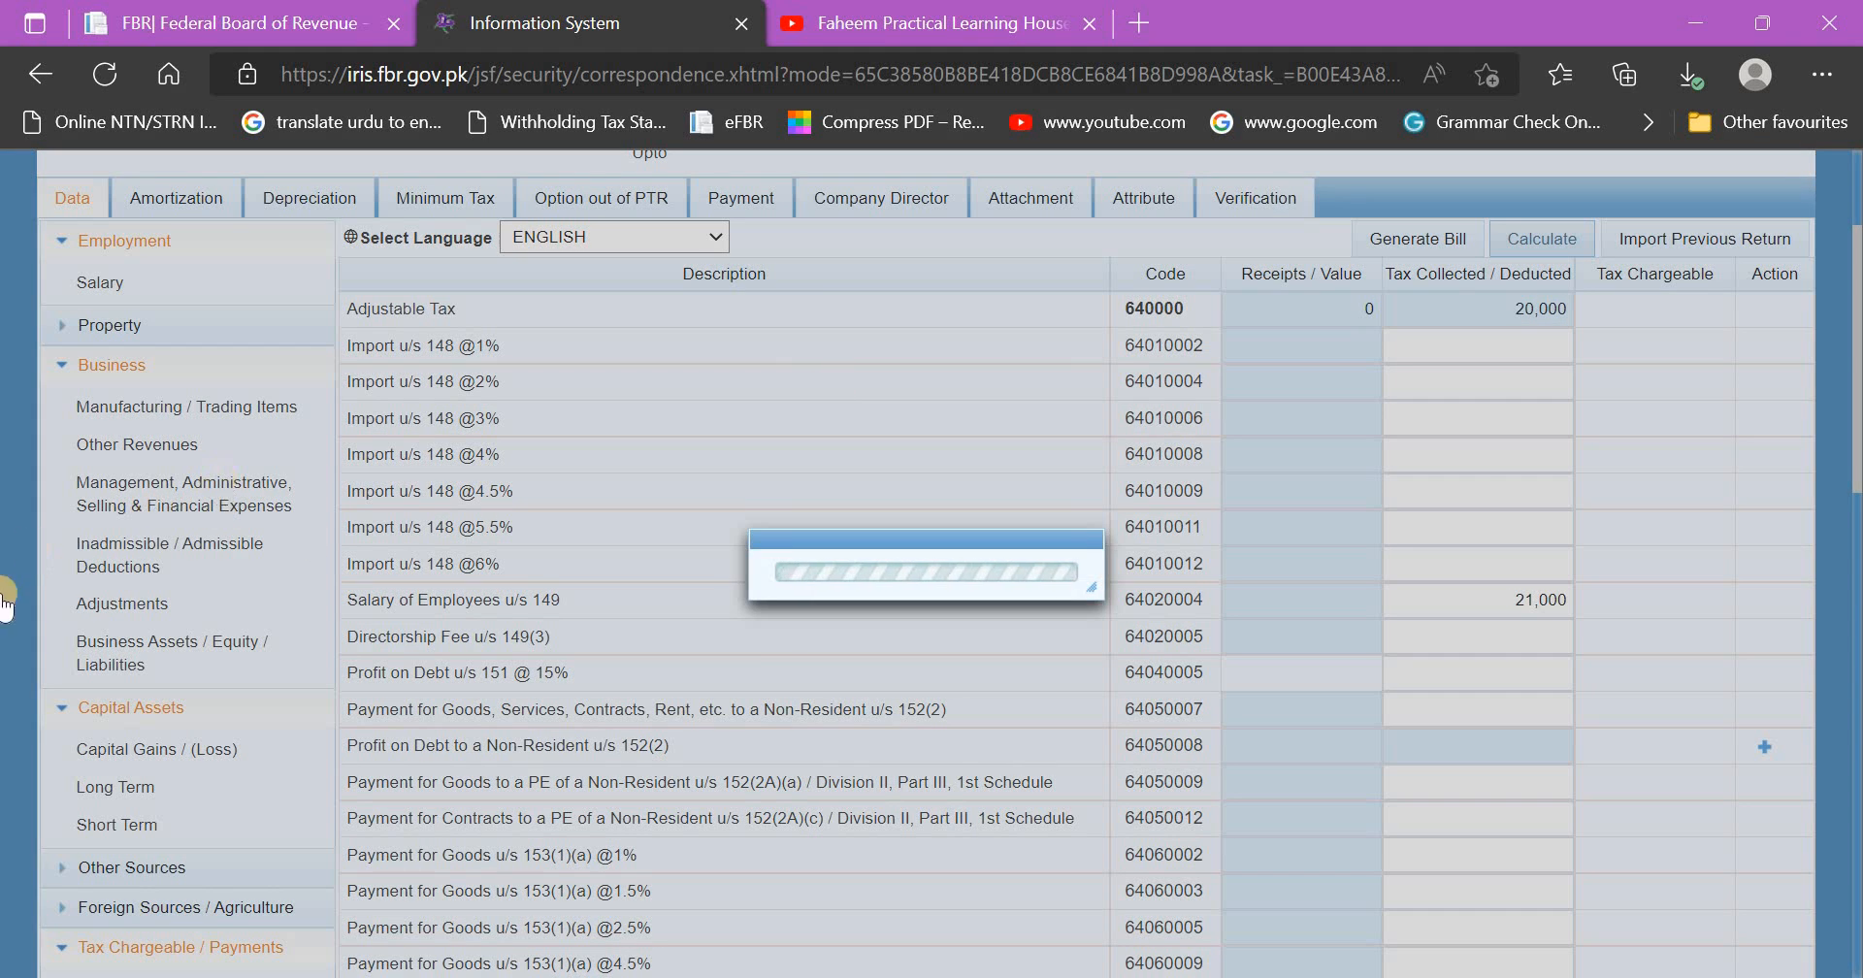
Review the Withholding Income Tax and Refundable Income Tax rows in the return's computations
scroll(296, 650, "down", 6)
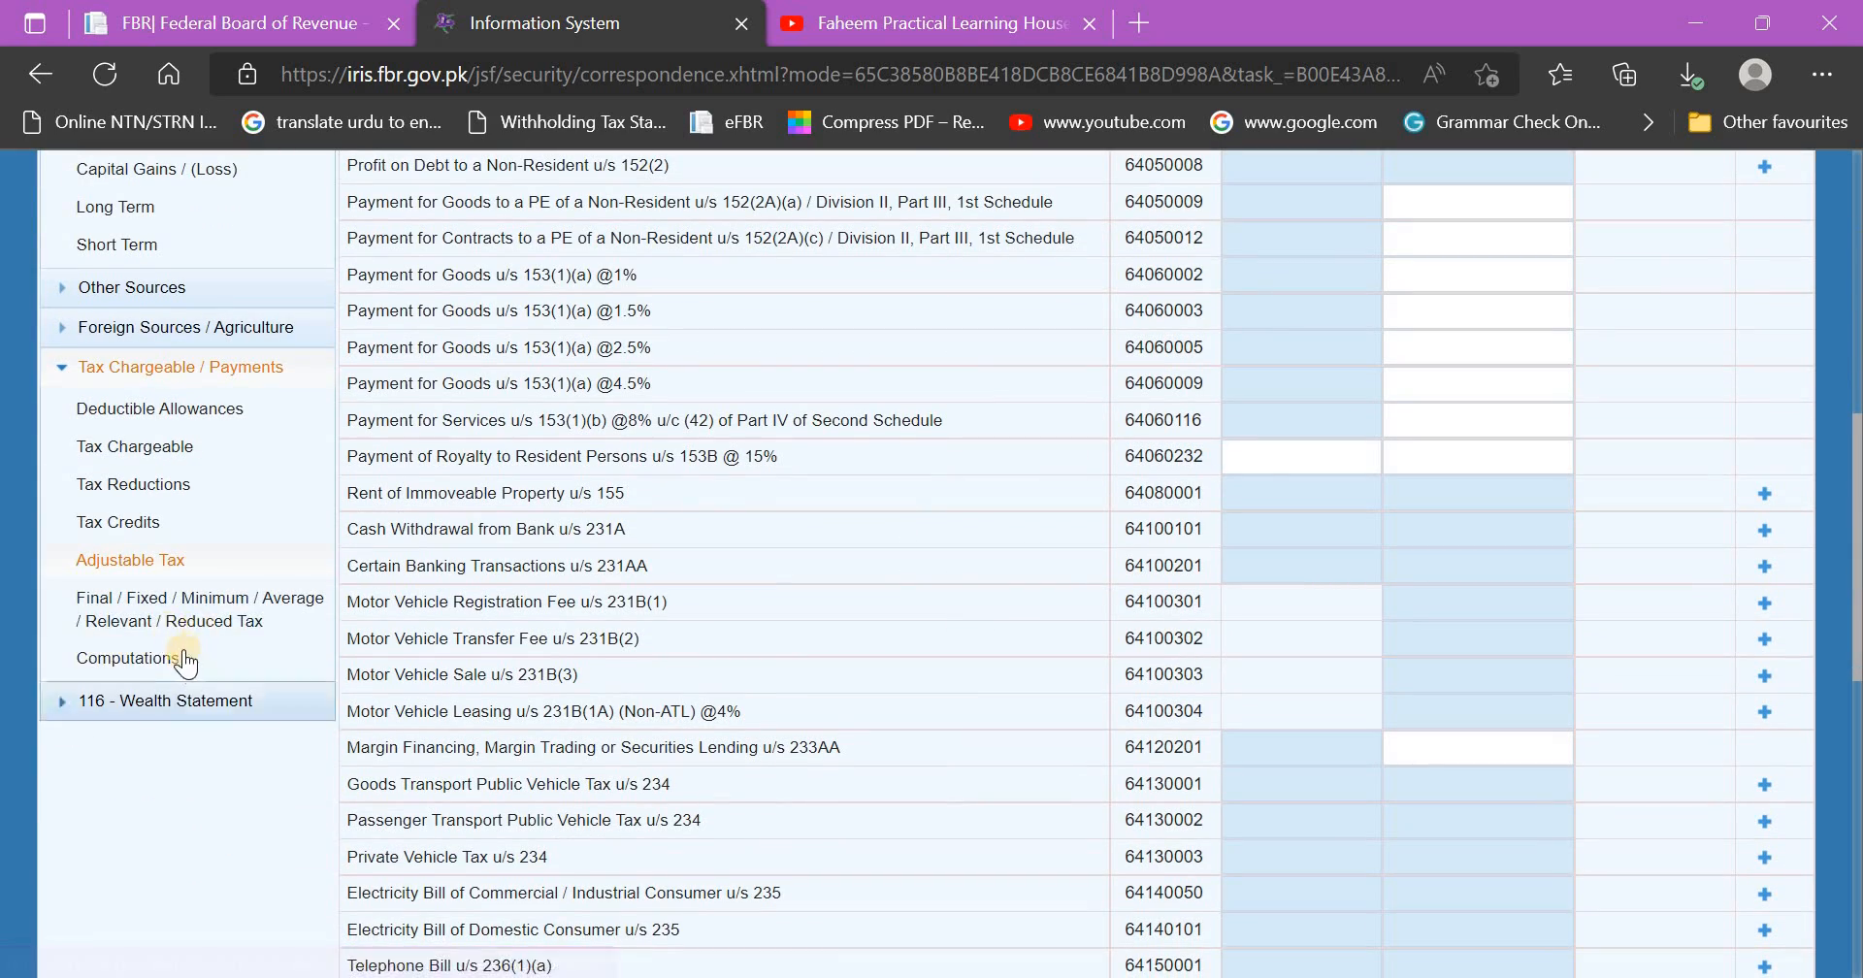
left_click(70, 656)
scroll(1461, 783, "down", 3)
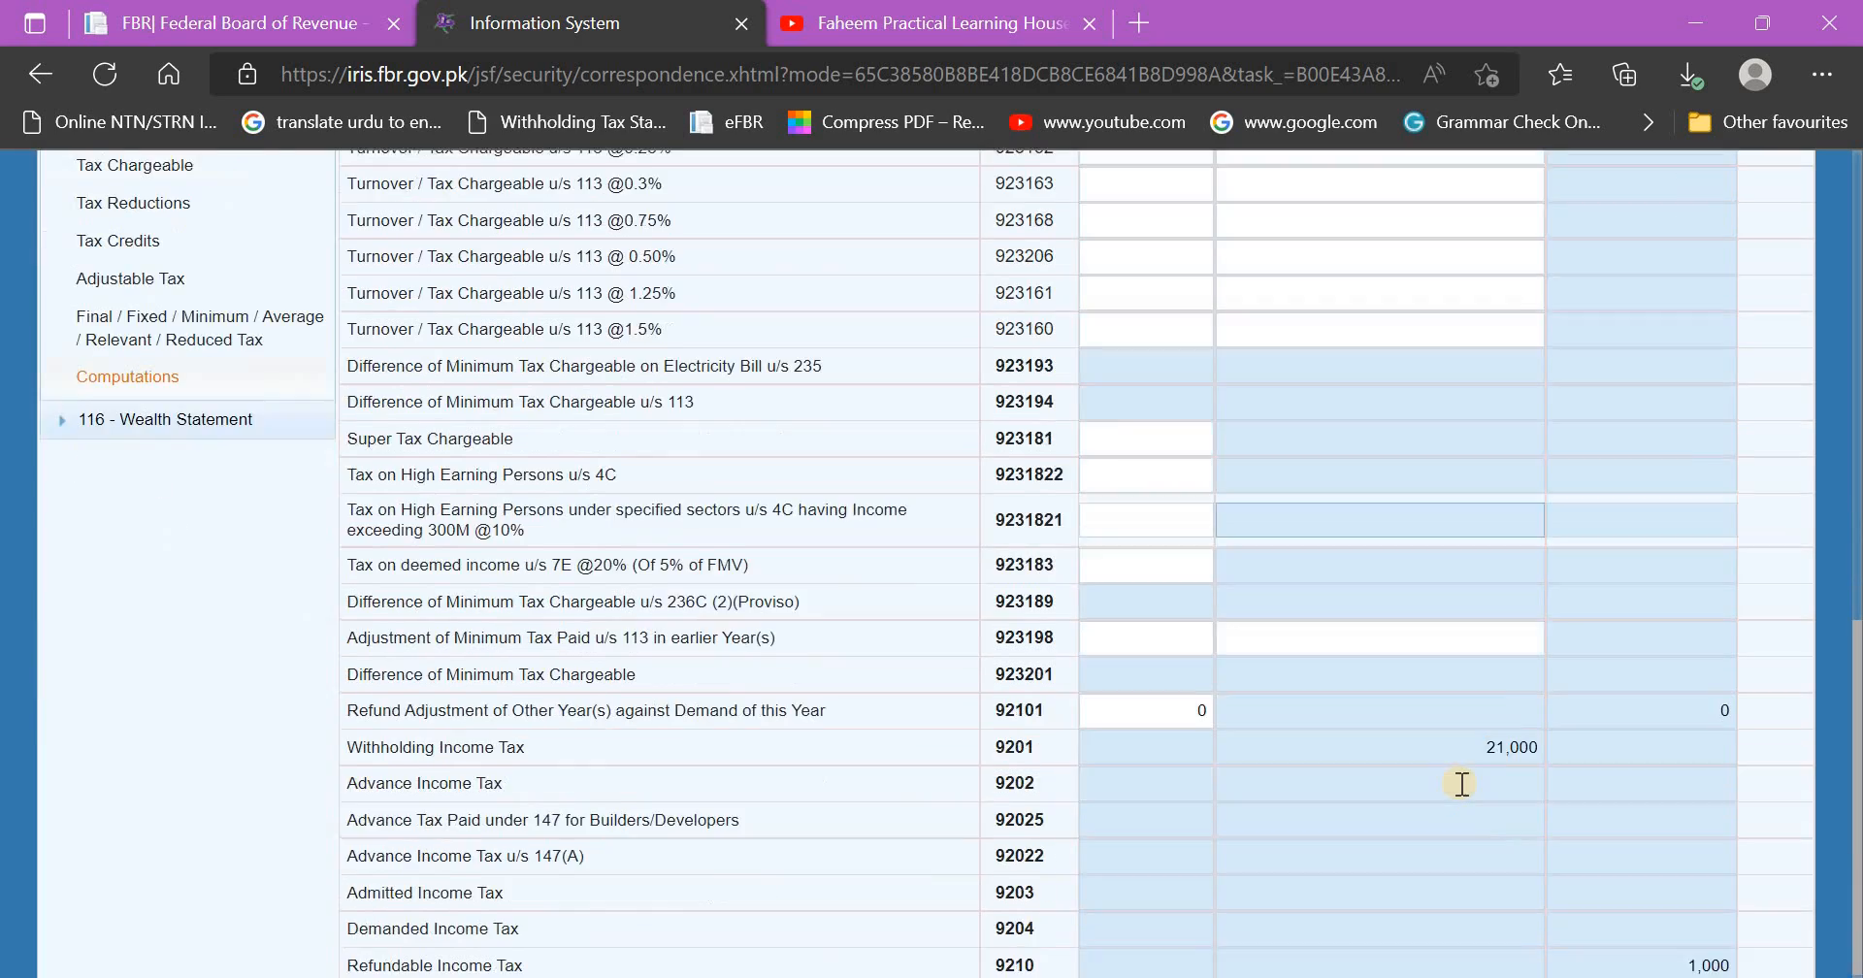
scroll(1470, 796, "up", 2)
scroll(1477, 815, "down", 2)
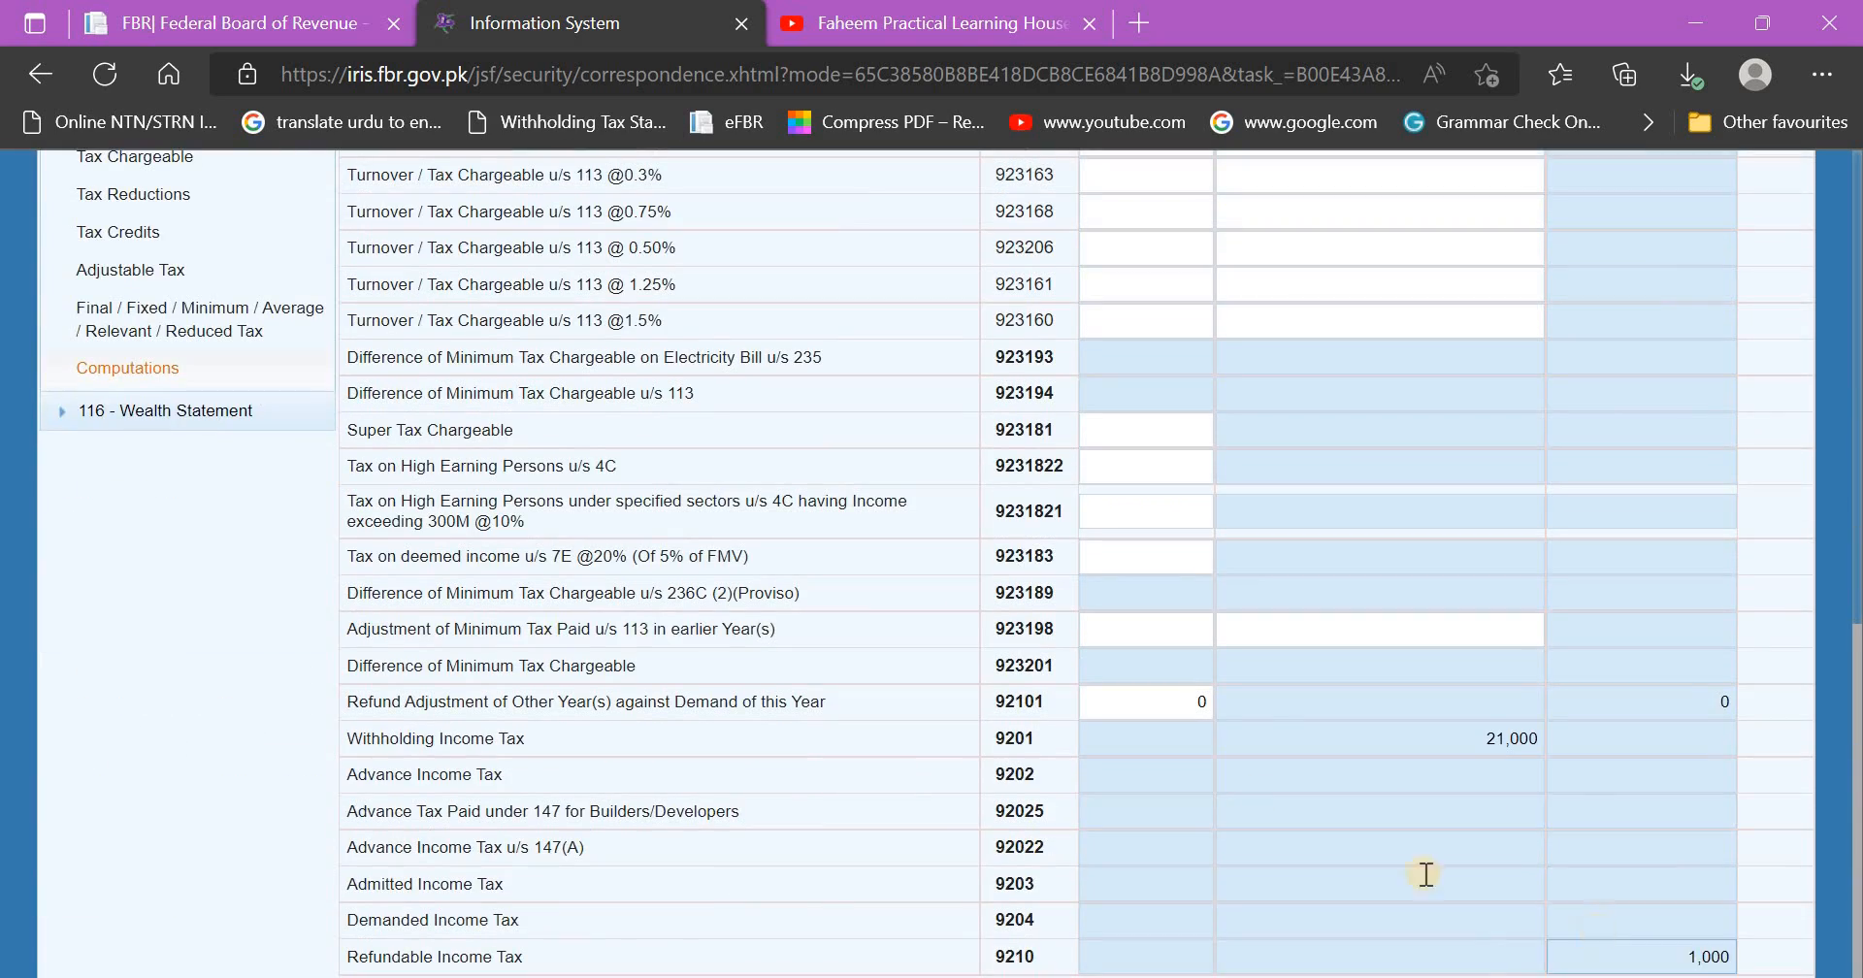
Try to claim 3,425 as Refund Adjustment of Other Year(s) against Demand of this Year and recalculate the return
left_click(1272, 709)
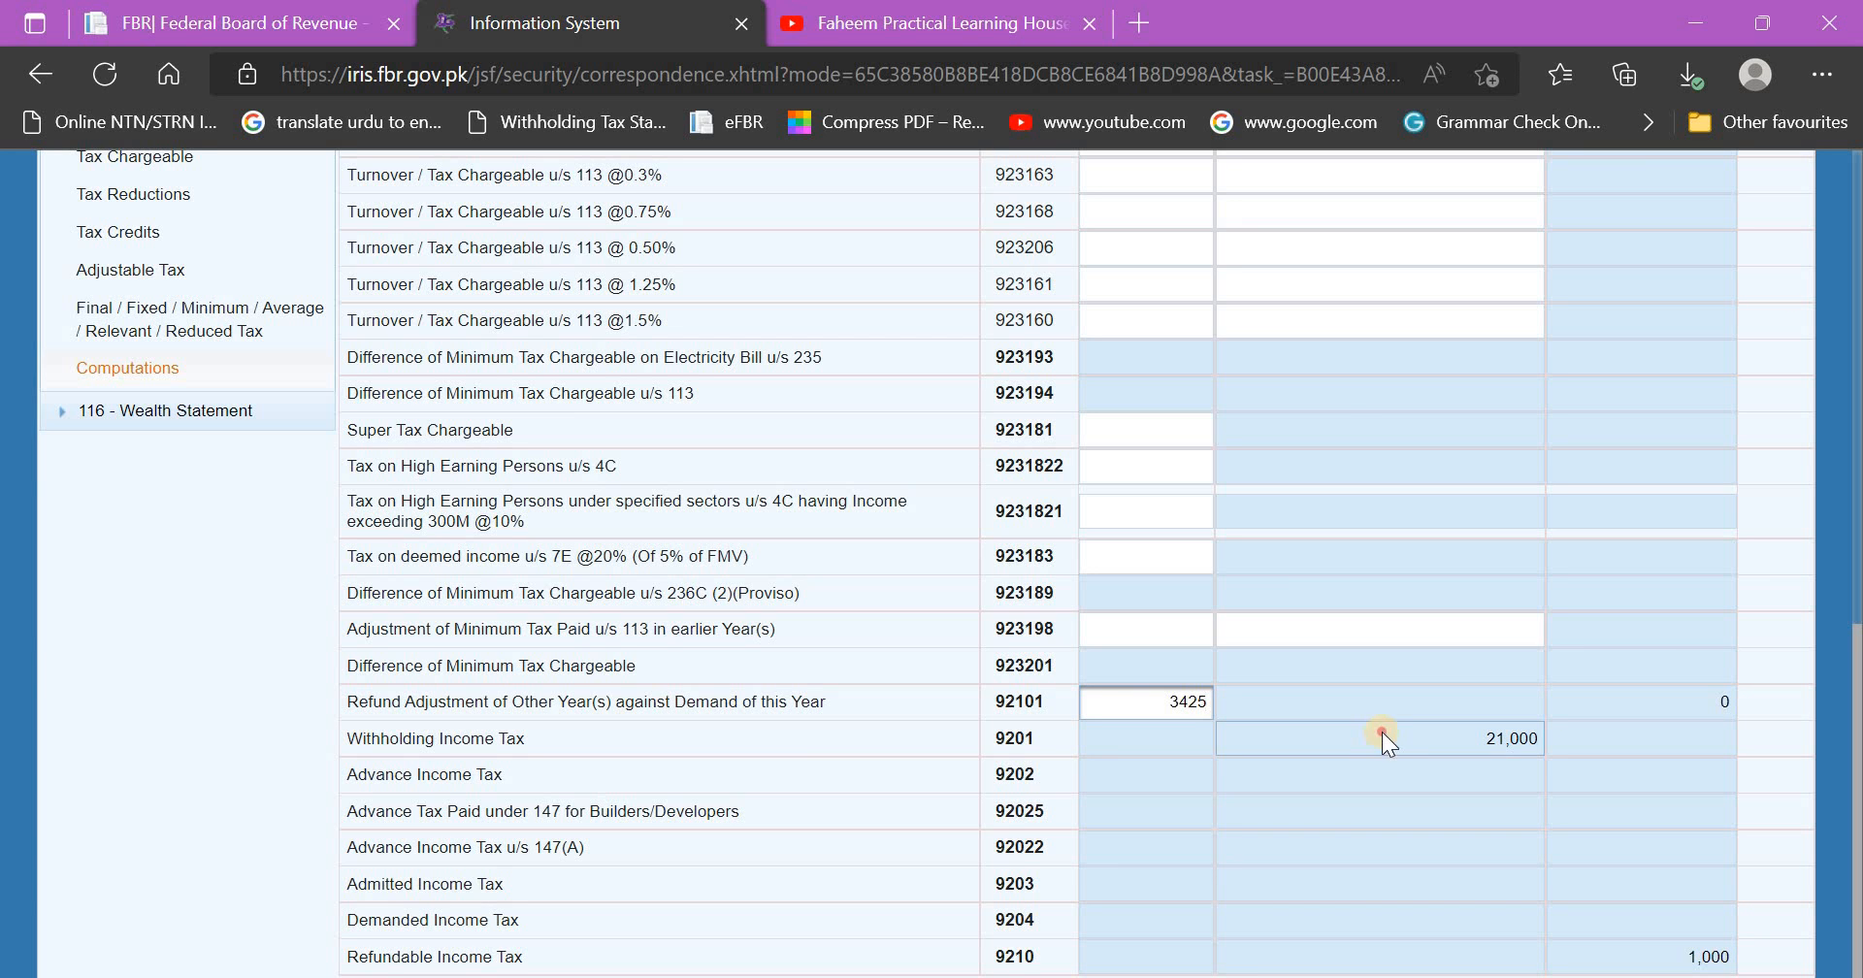
left_click(1382, 732)
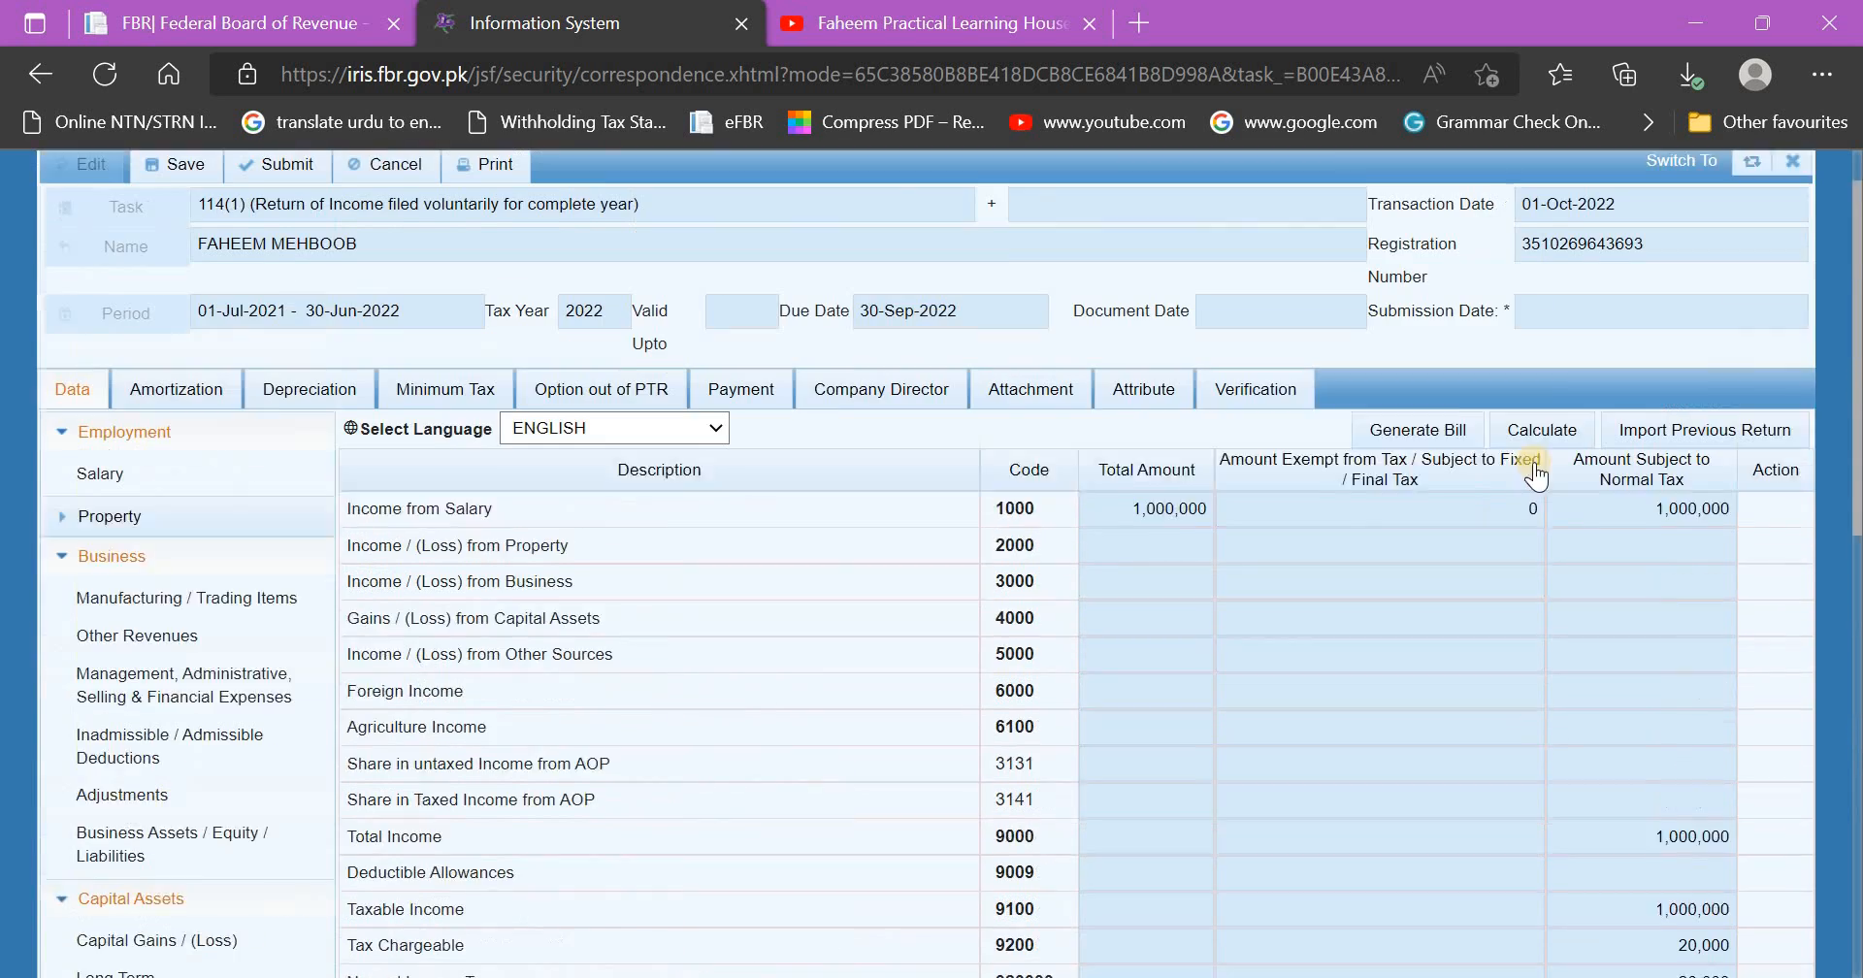
left_click(1542, 466)
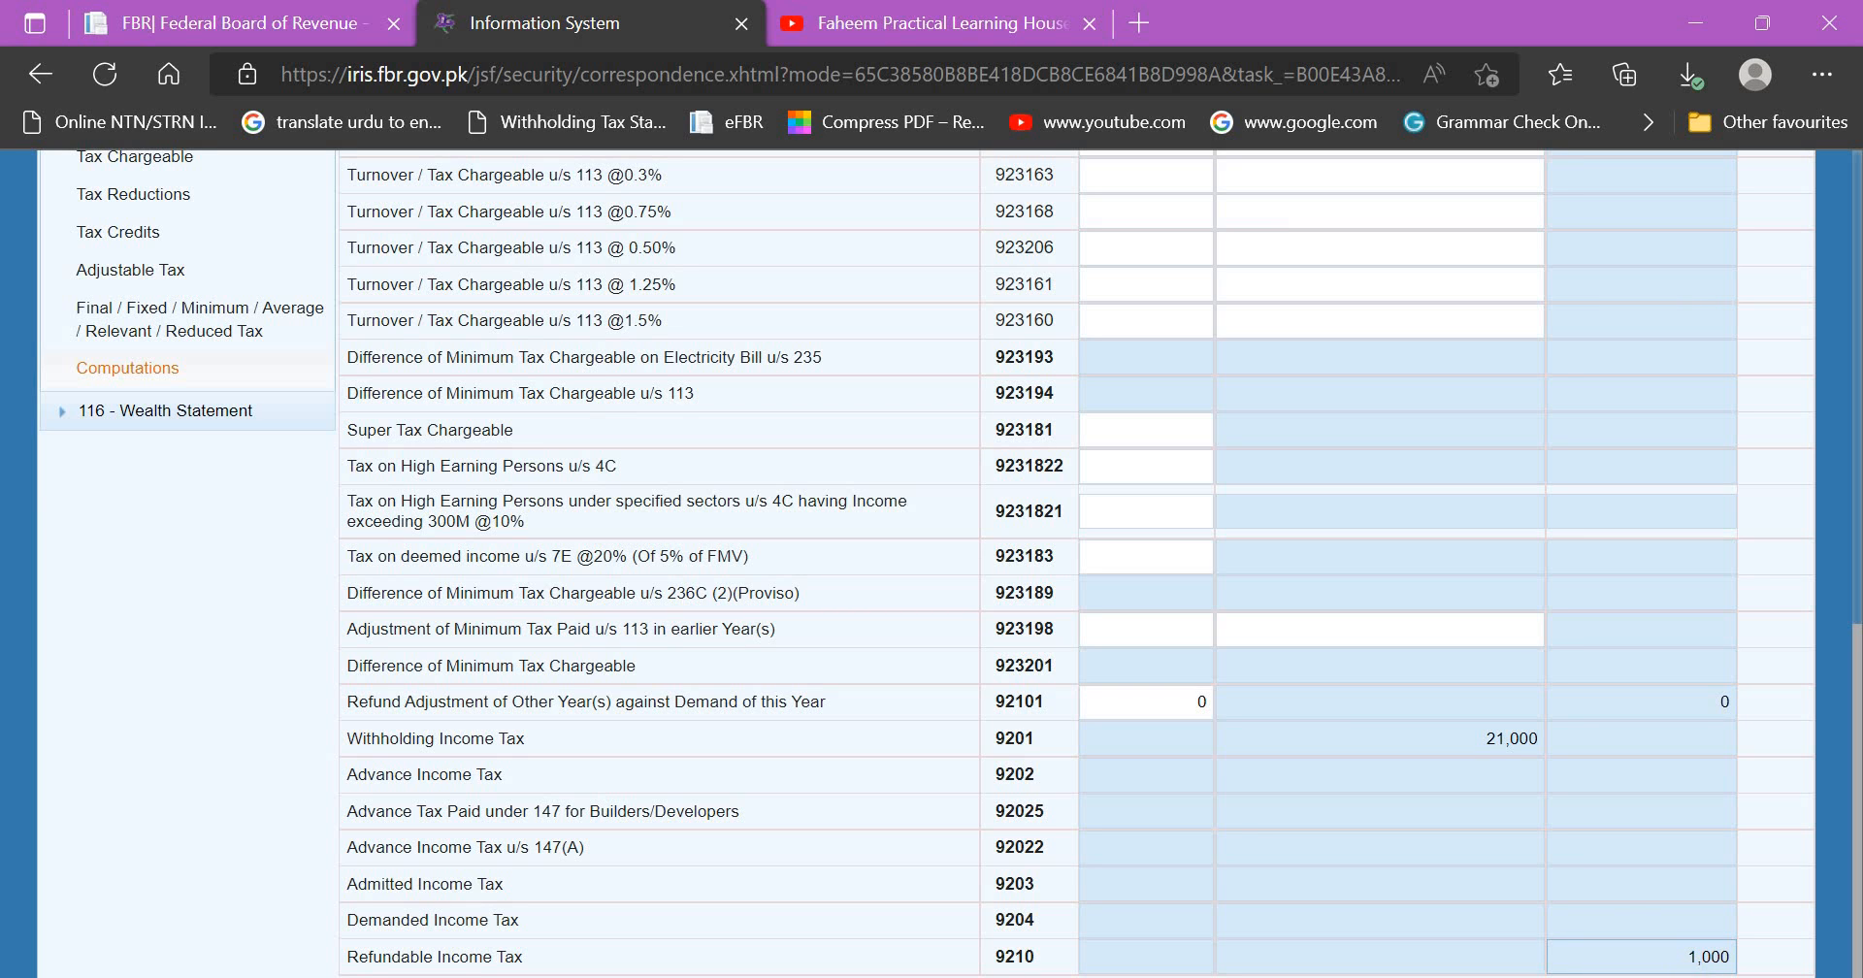
Switch to the Refund workbook in Excel to recheck the total refundable income tax, returning to the browser
key("alt+Tab")
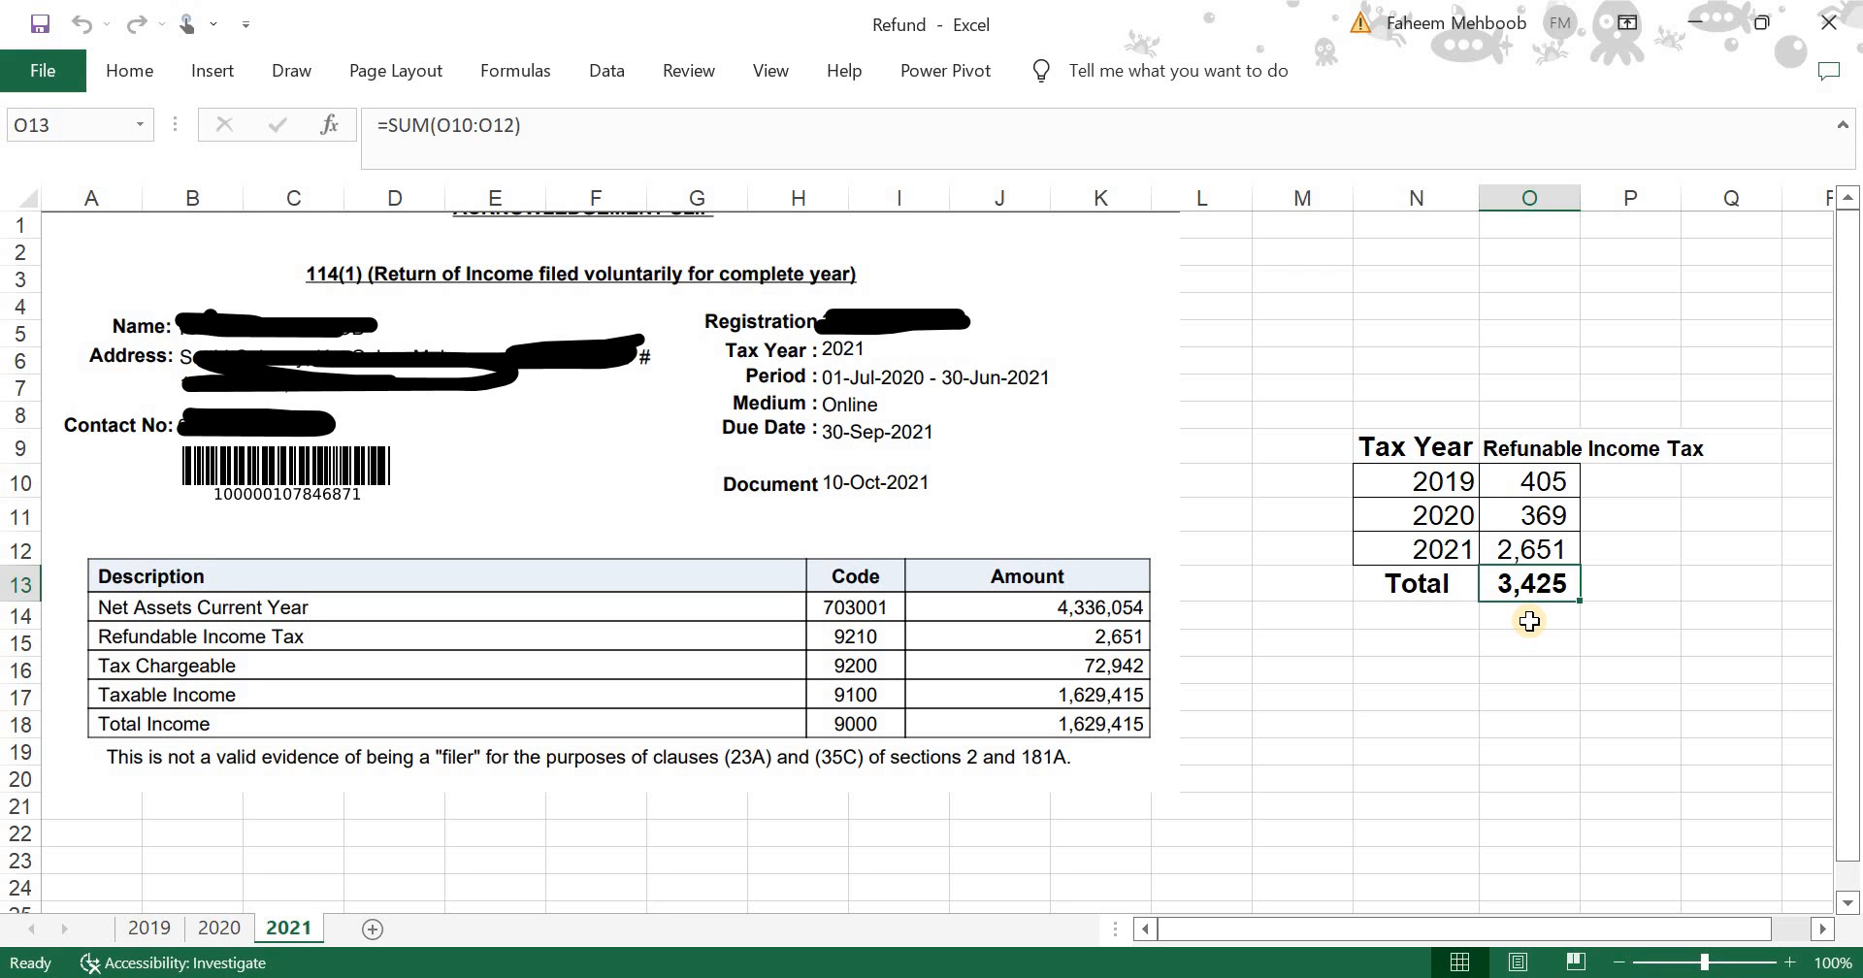
key("alt+Tab")
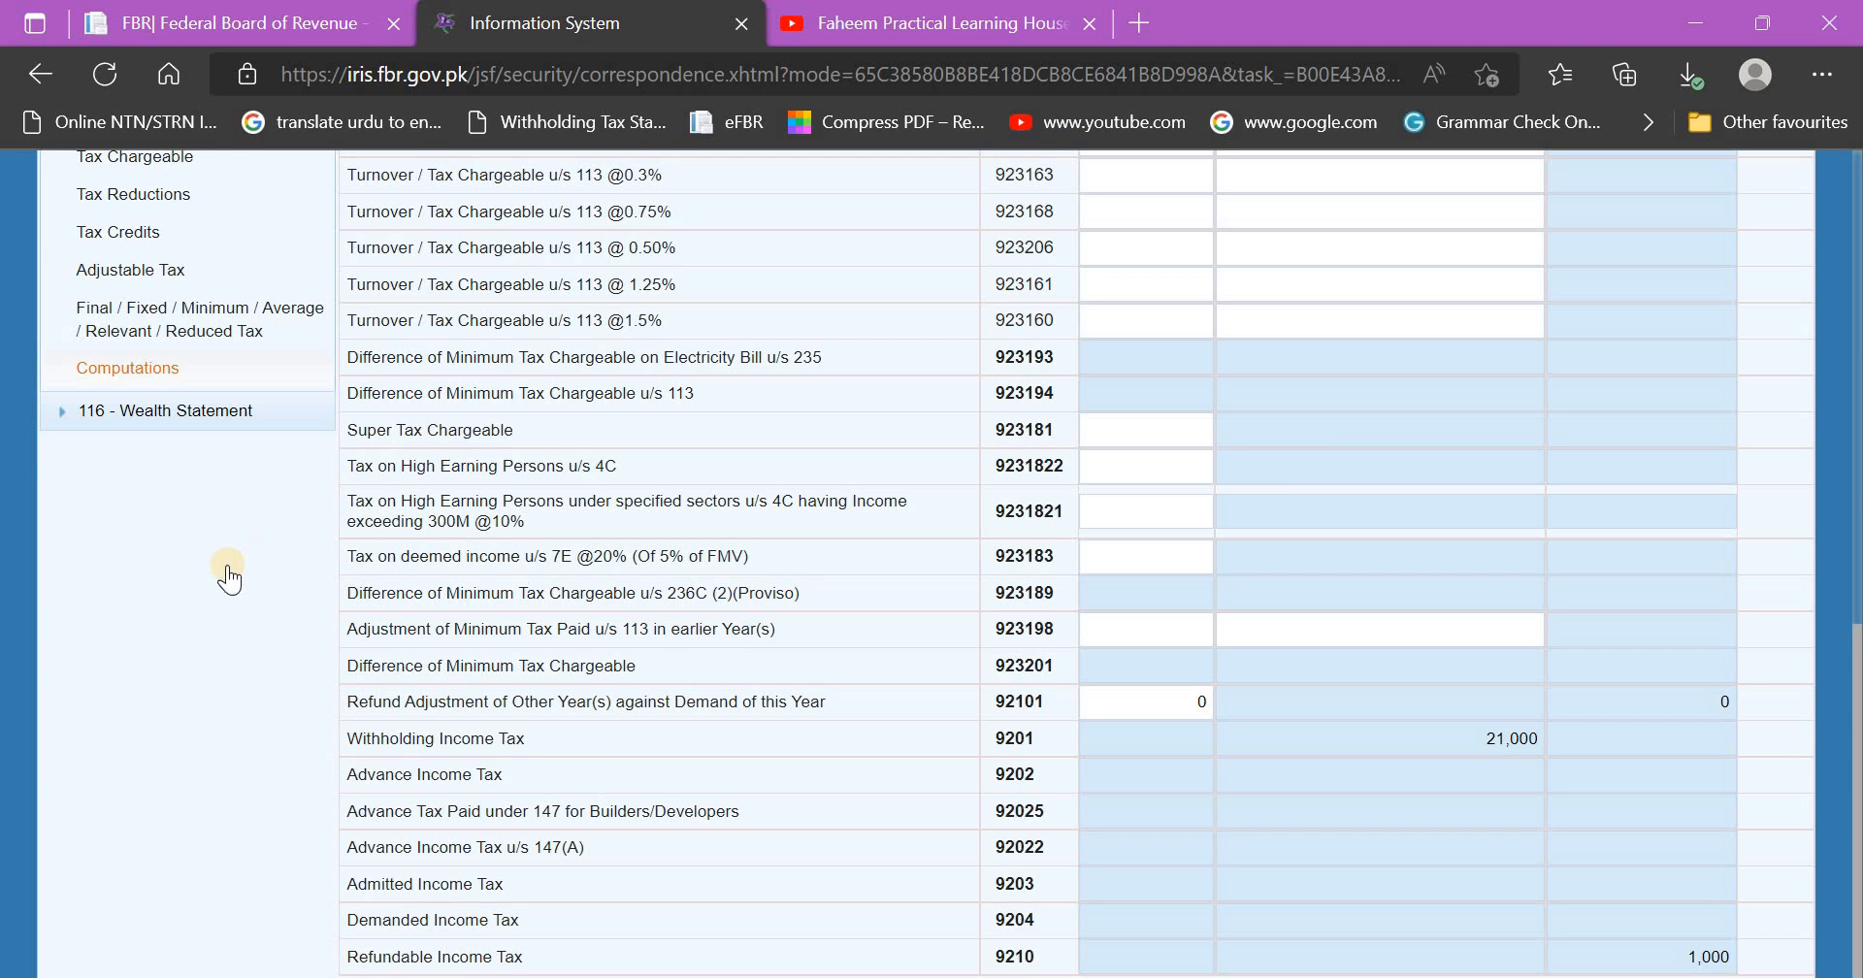
Set the tax deducted for Salary of Employees u/s 149 to 18,000 under Adjustable Tax and recalculate the return
scroll(225, 592, "up", 4)
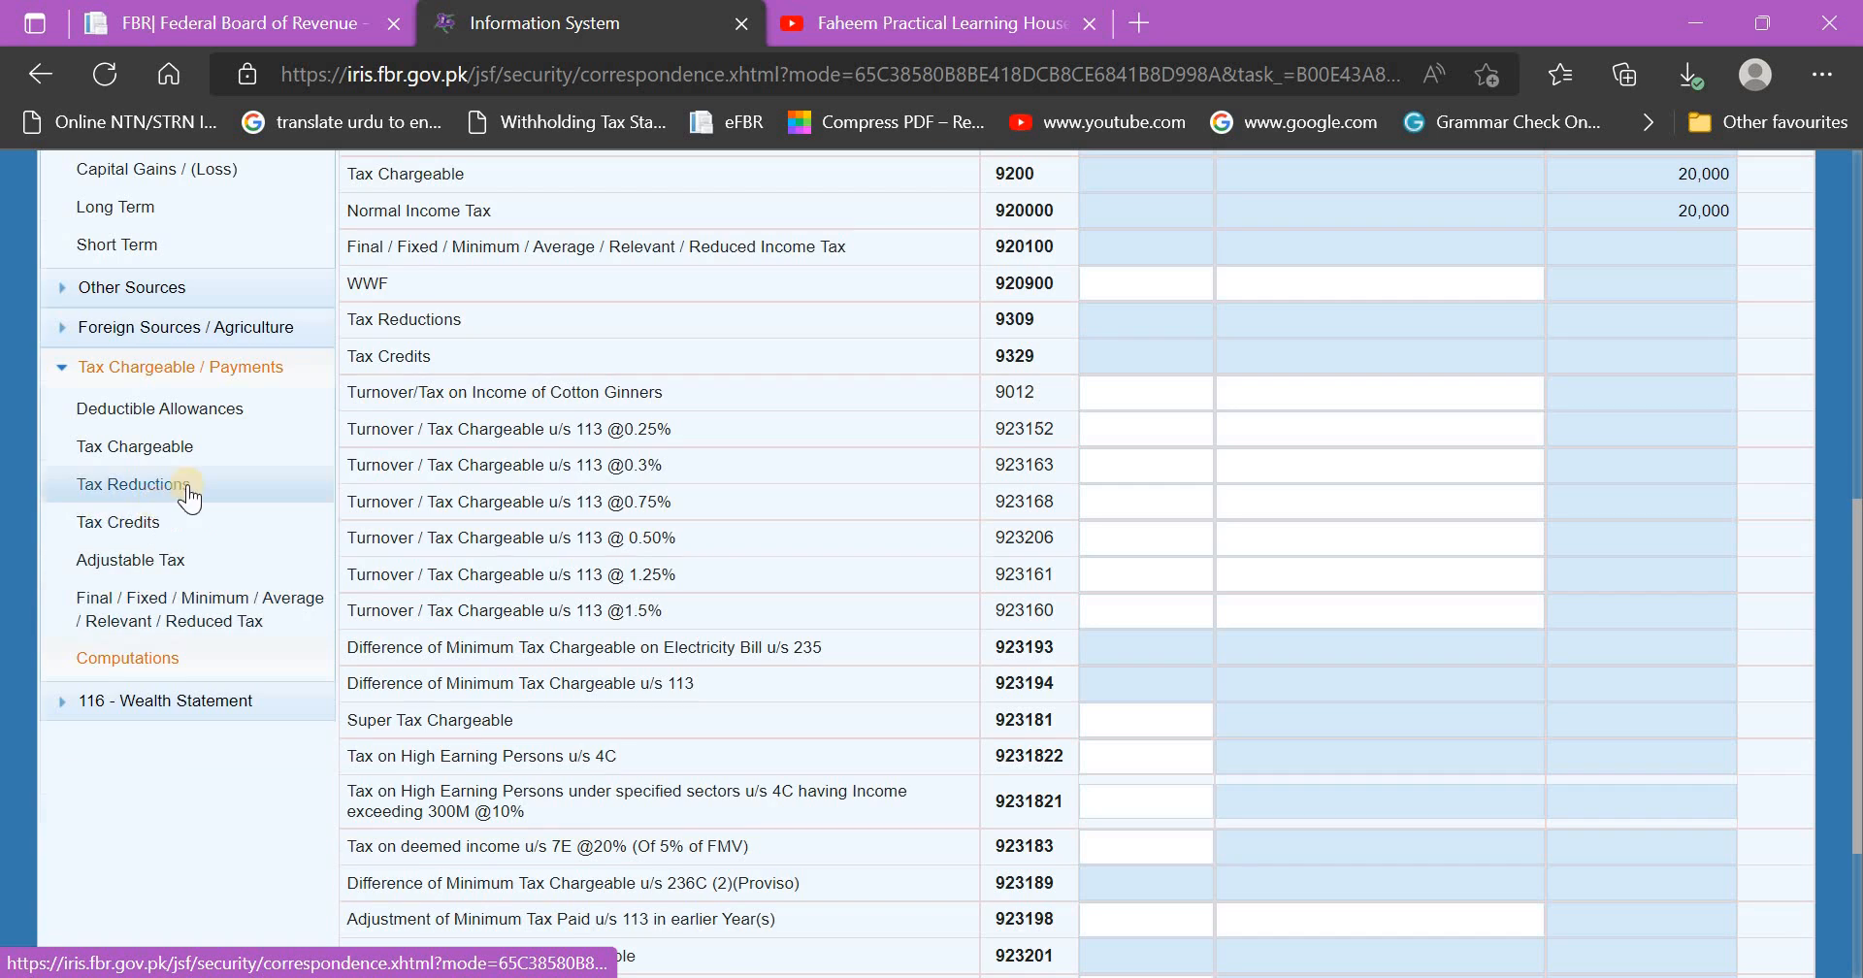
scroll(225, 406, "up", 3)
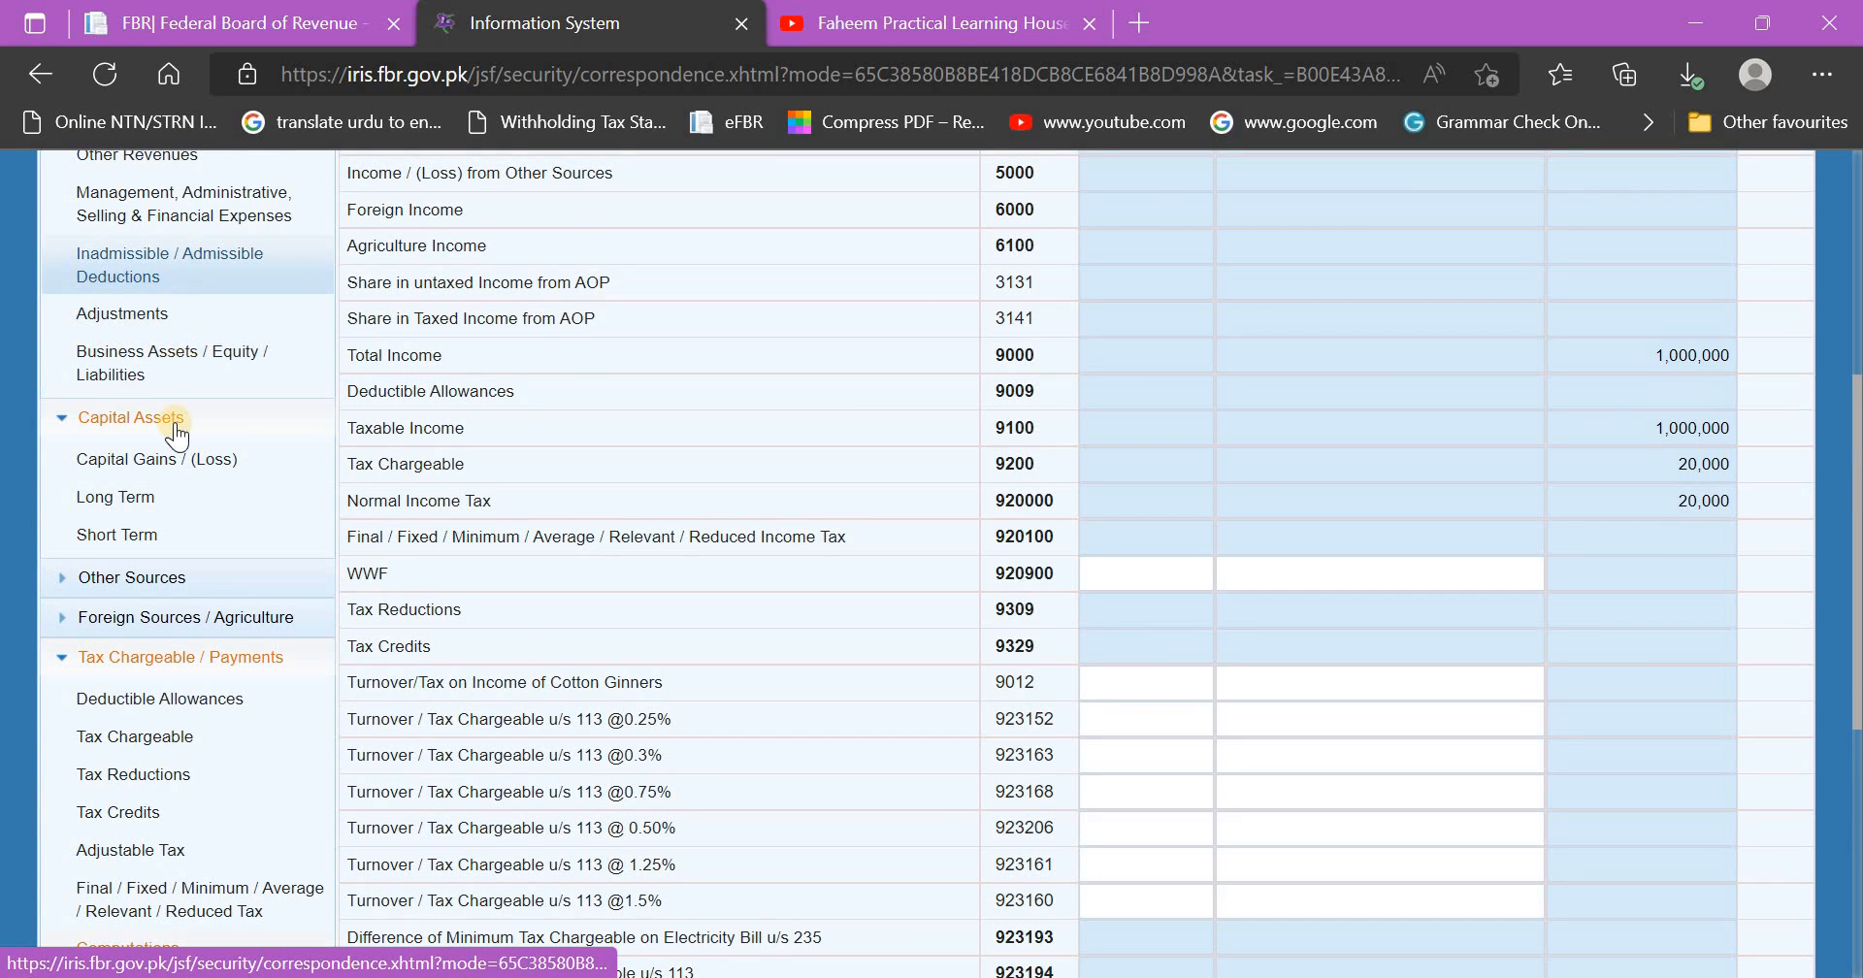
scroll(162, 558, "up", 3)
scroll(163, 561, "down", 3)
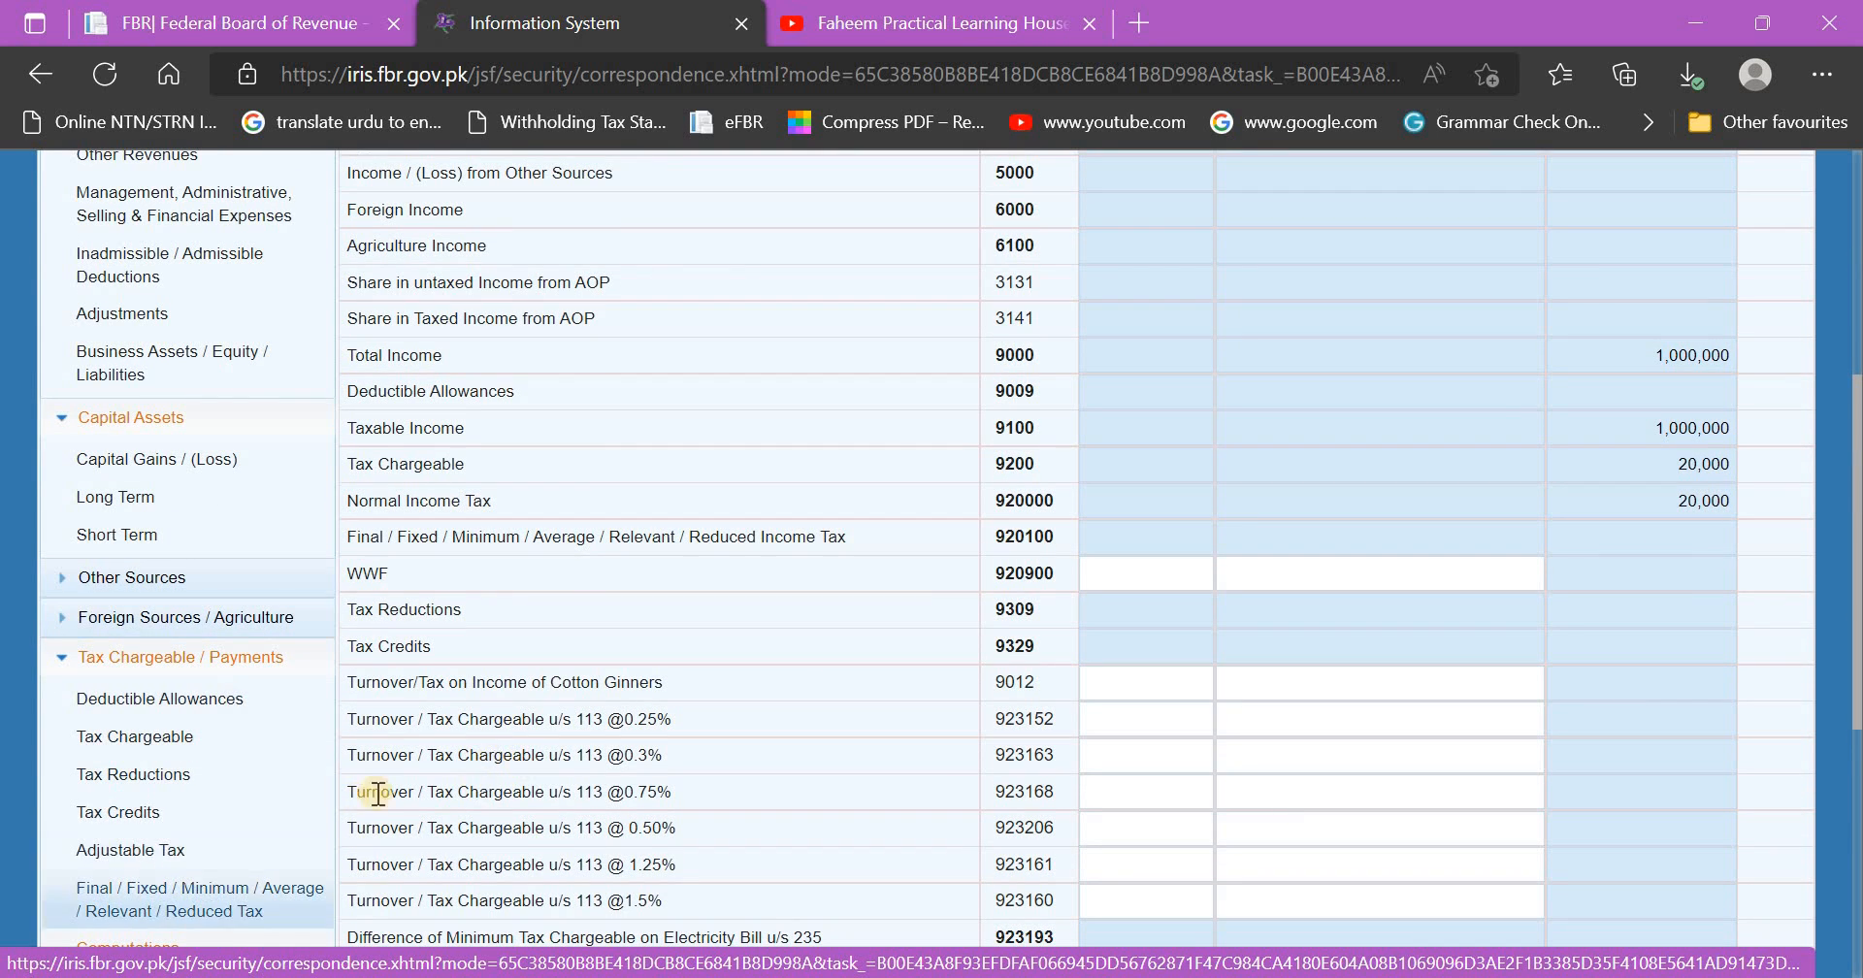
scroll(272, 781, "down", 3)
left_click(180, 565)
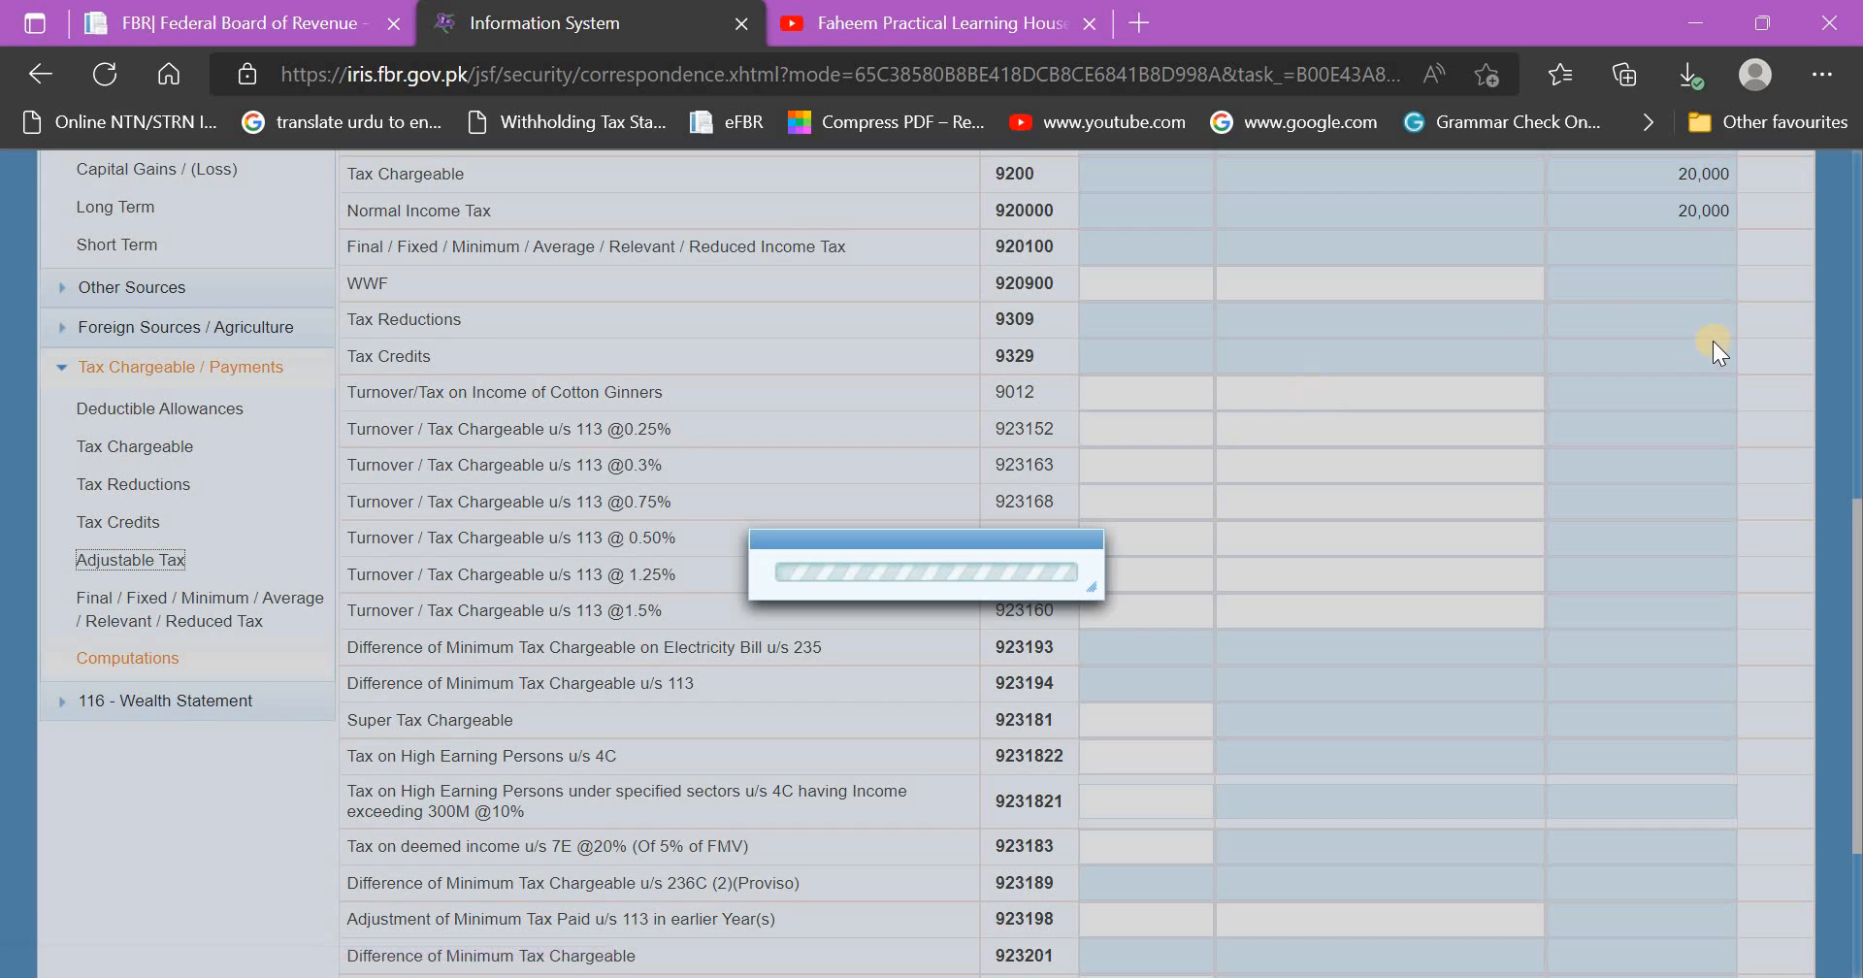
scroll(1481, 576, "up", 4)
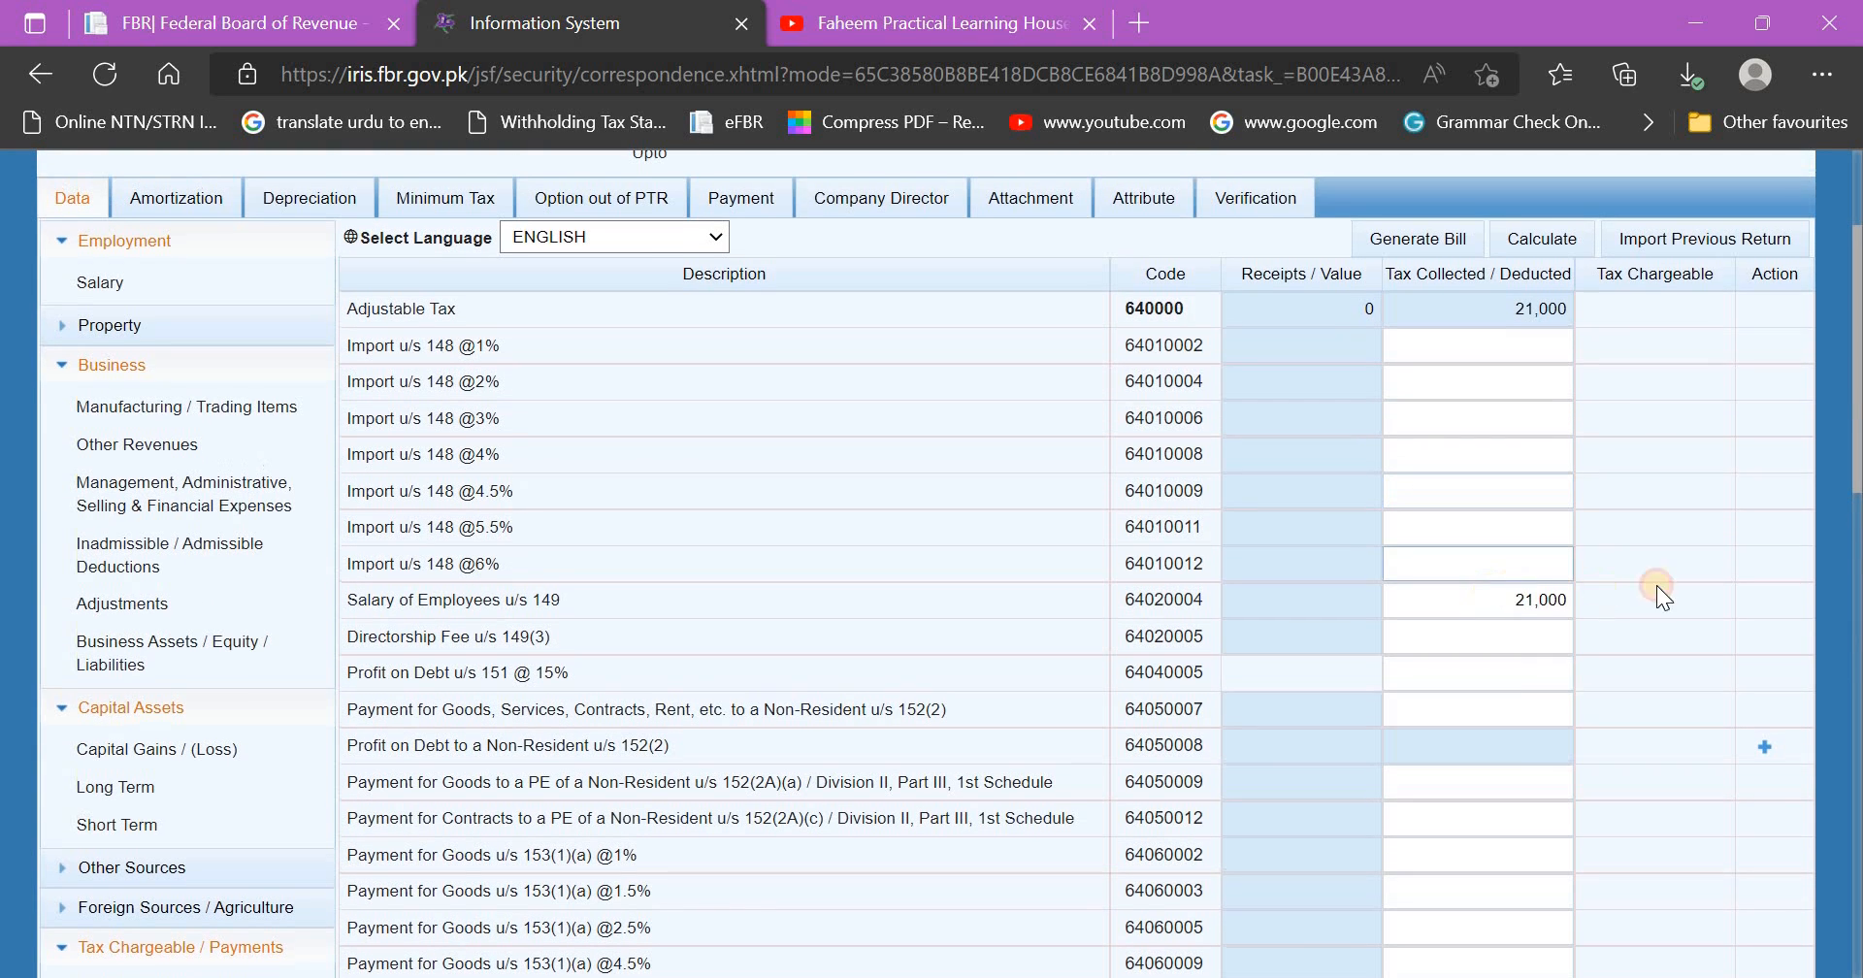
key("Tab")
type("1")
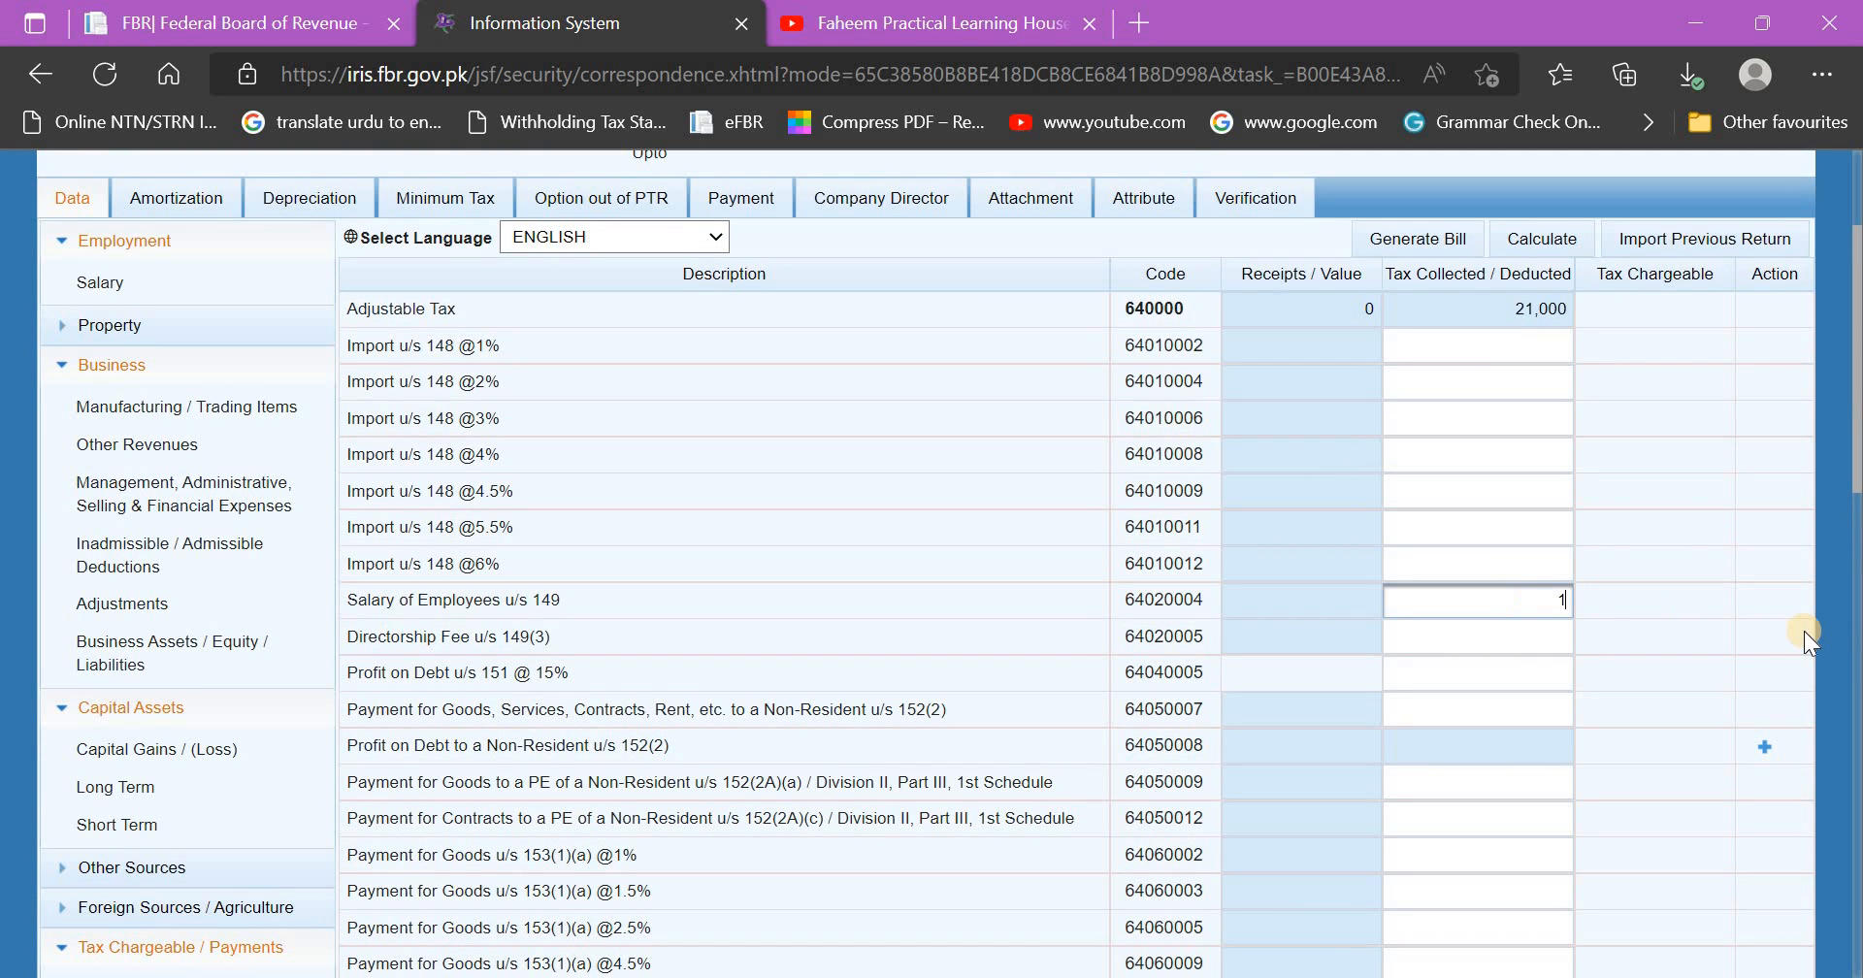
type("8000")
left_click(1707, 623)
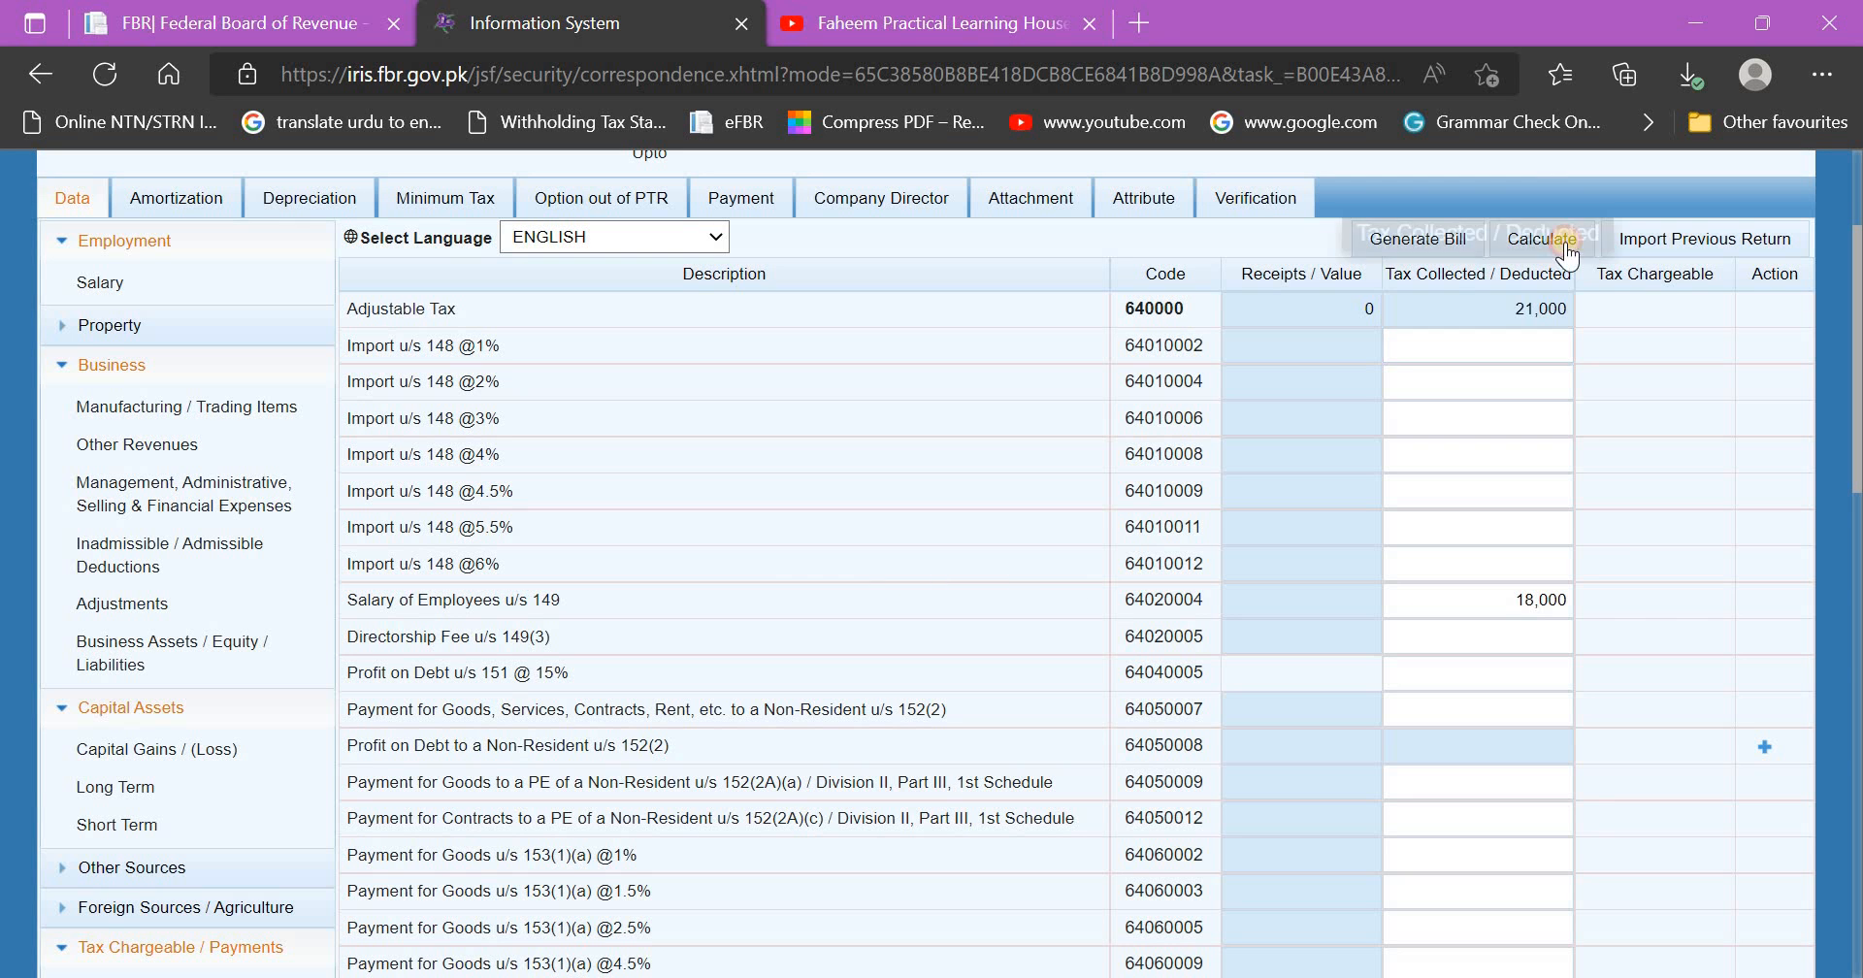
left_click(1565, 238)
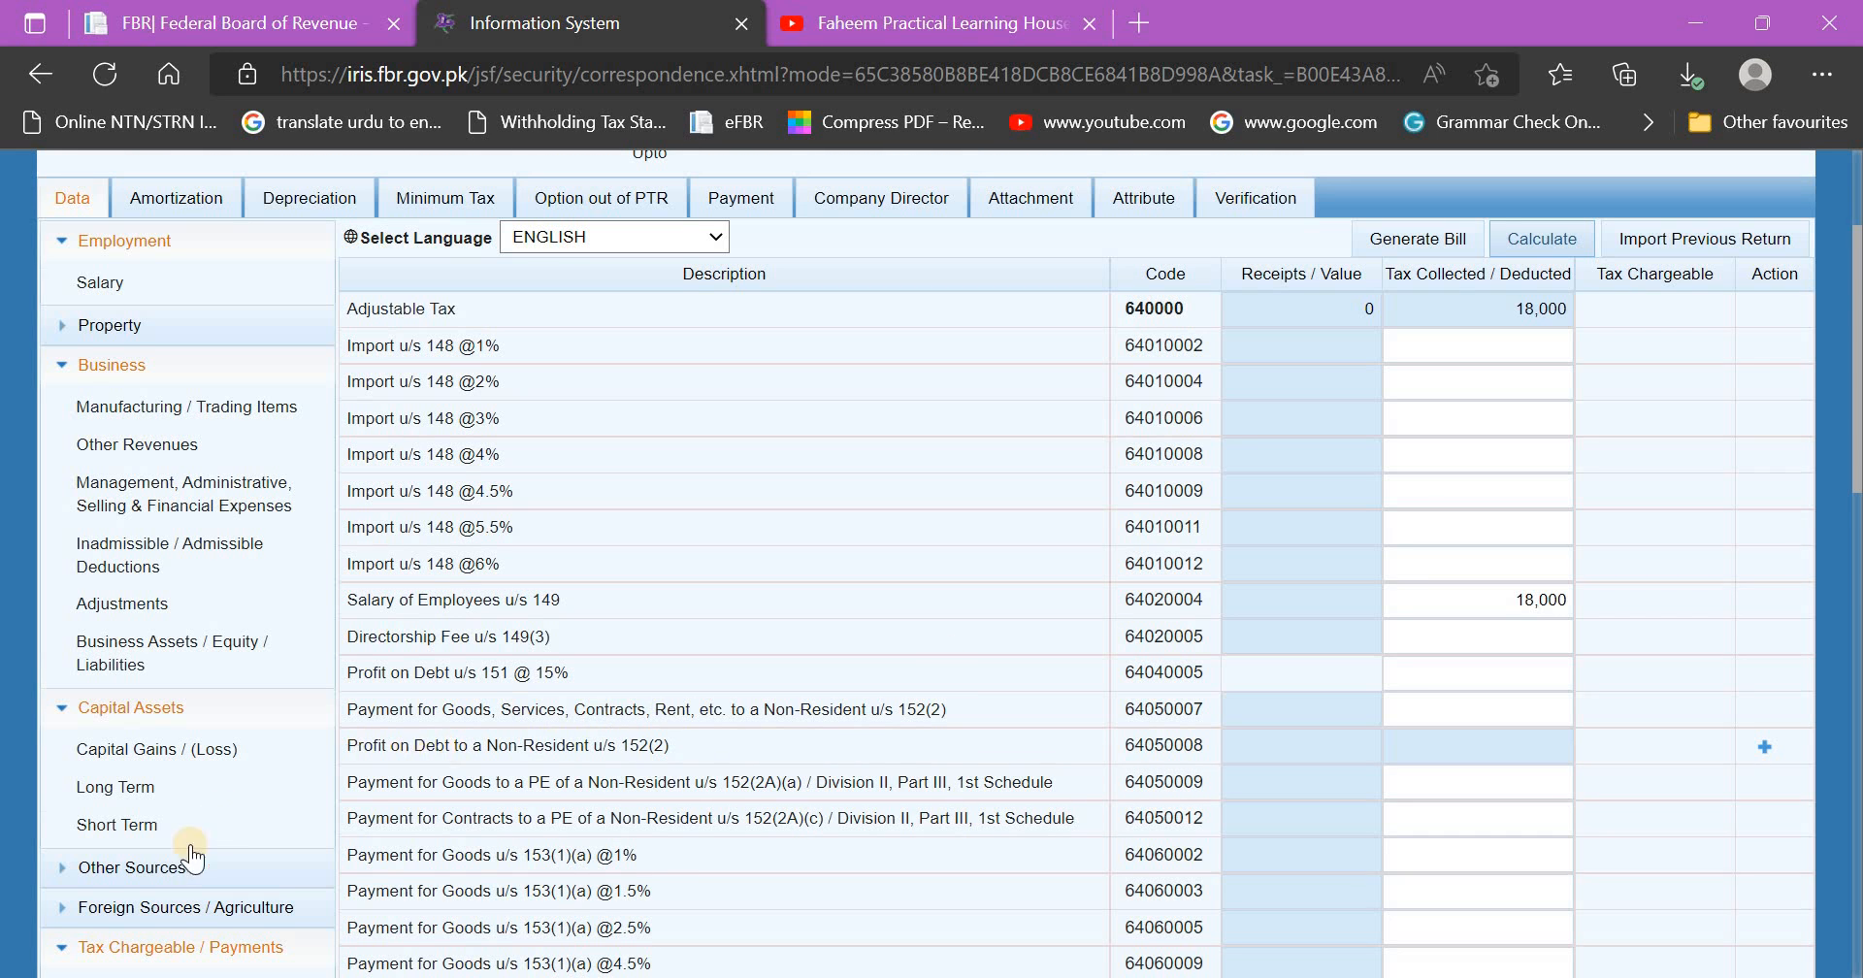
Compare the Tax Chargeable with the Withholding Income Tax and Admitted Income Tax rows in the computations
scroll(190, 851, "down", 3)
scroll(159, 899, "down", 2)
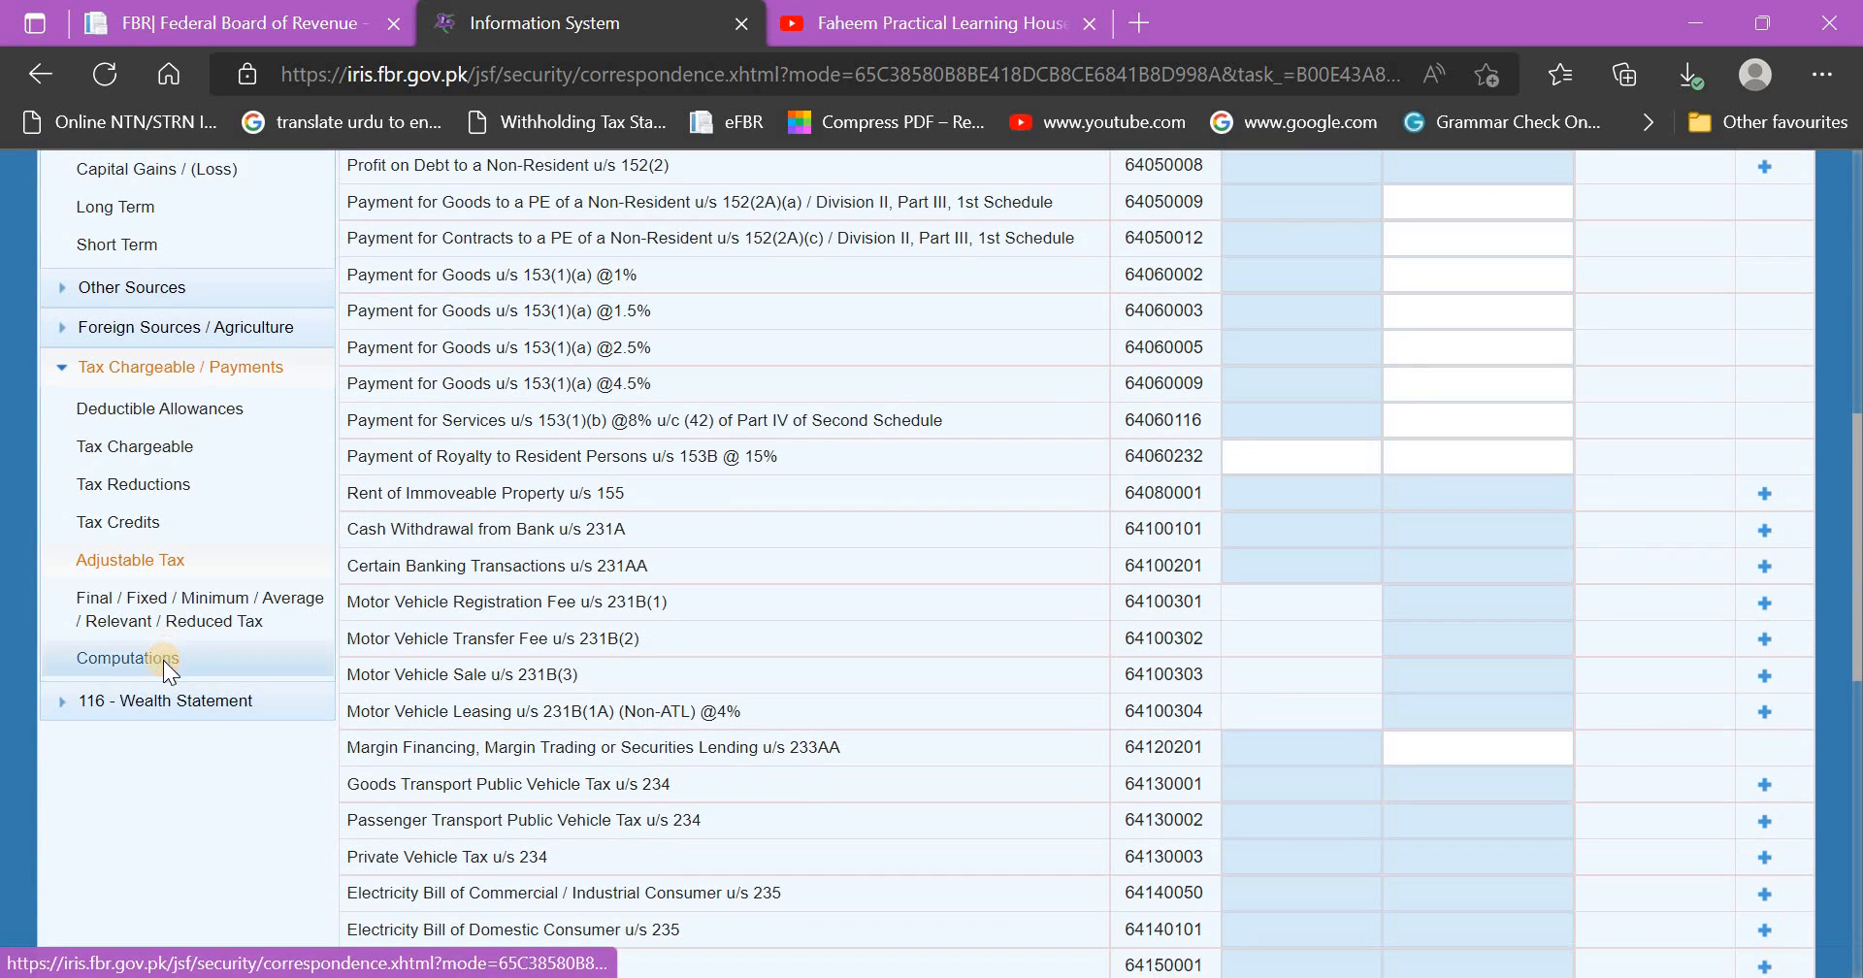
left_click(163, 660)
scroll(1630, 527, "up", 4)
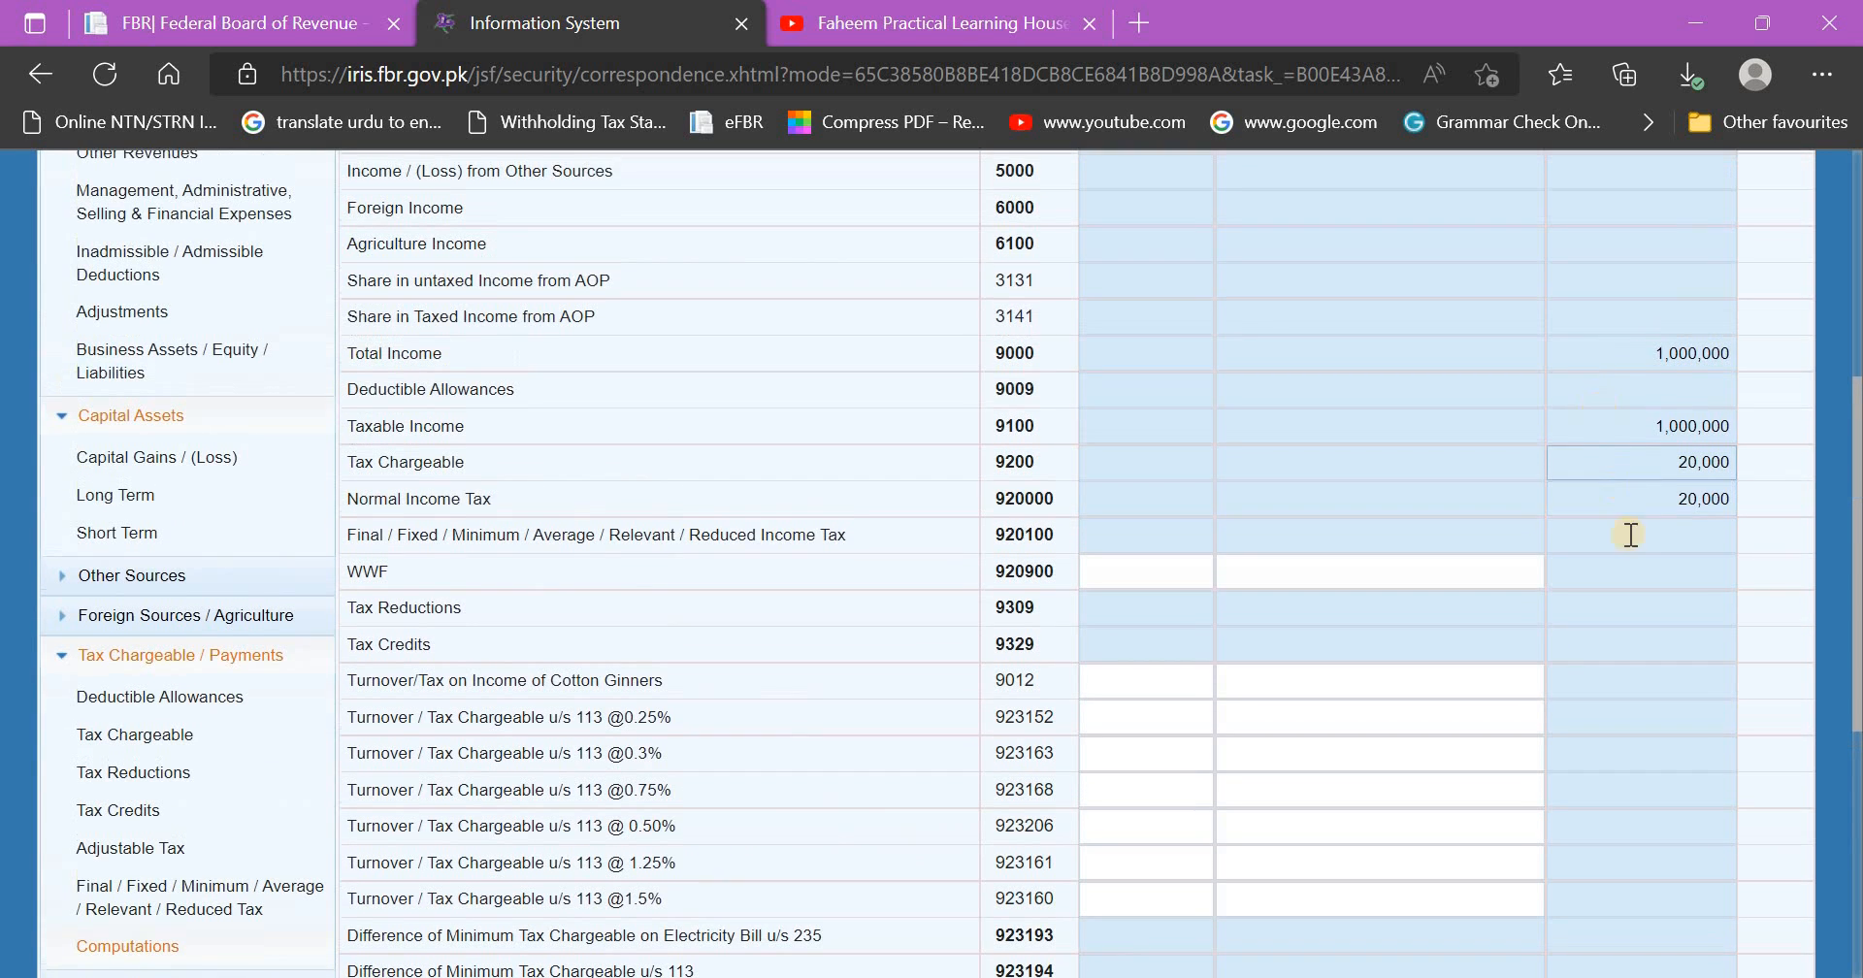
scroll(1572, 641, "down", 7)
left_click(1679, 883)
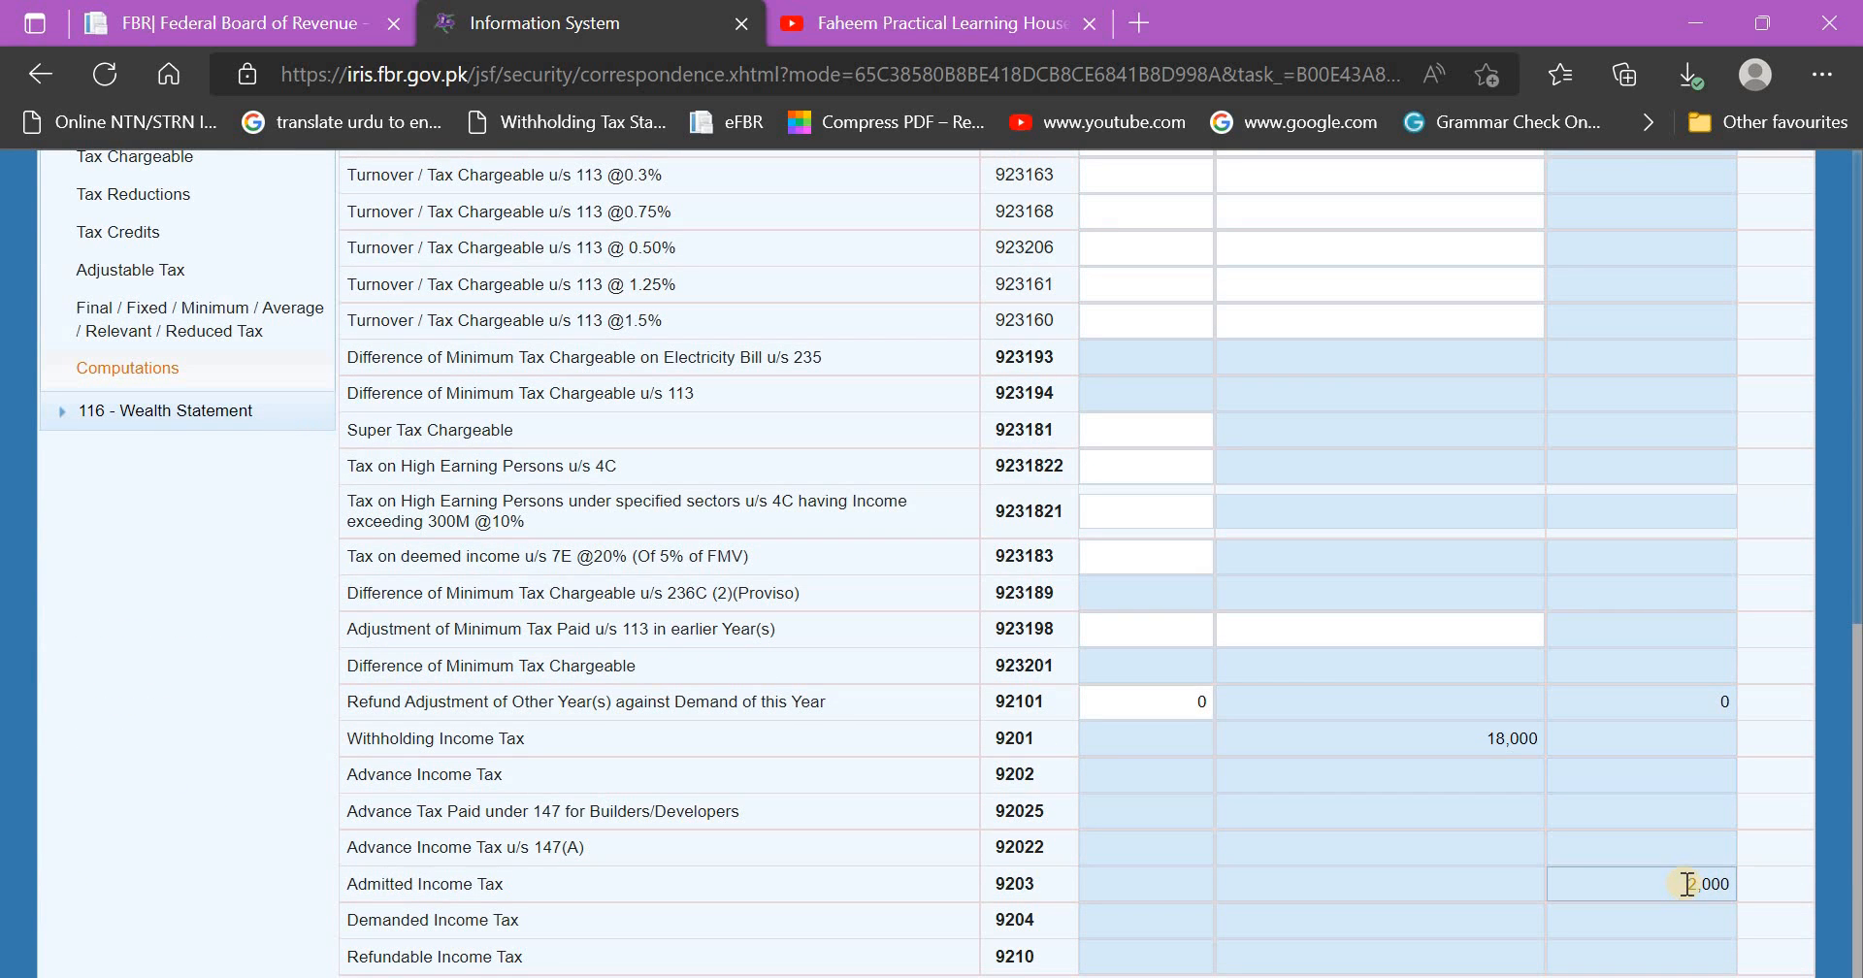
left_click(1223, 977)
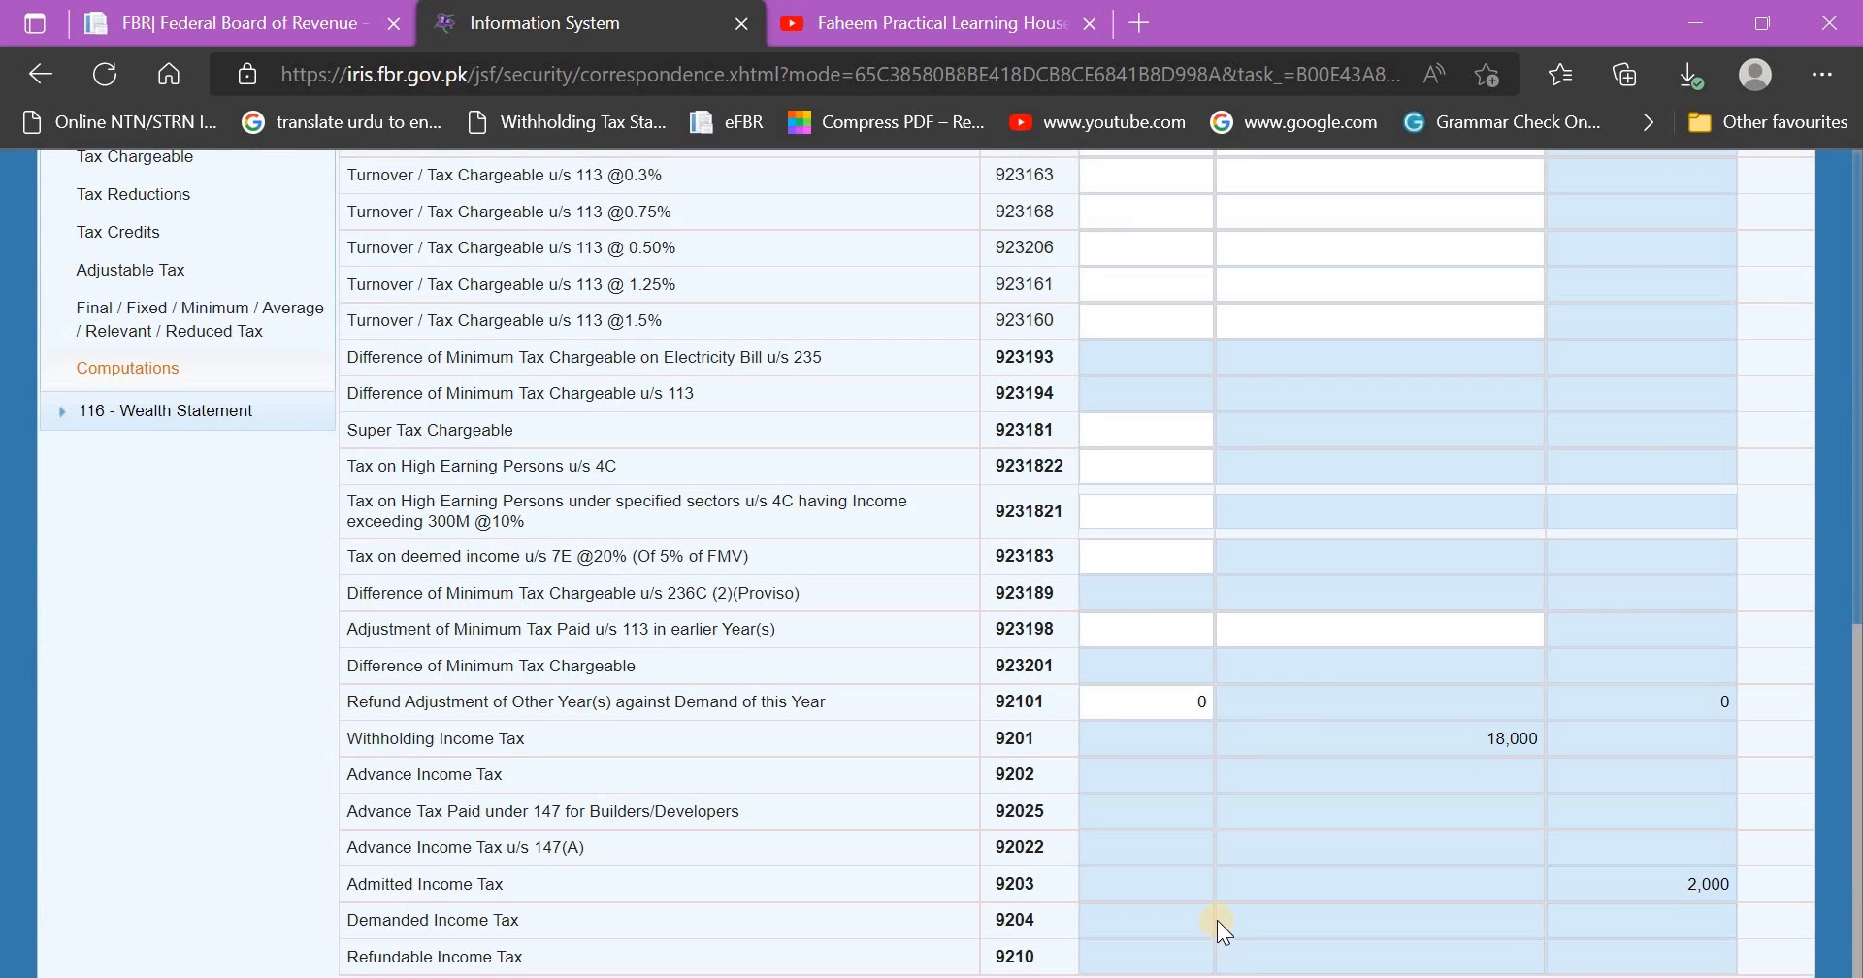
Enter 3,425 as Refund Adjustment of Other Year(s) against Demand of this Year and recalculate the return
left_click_drag(1184, 708, 1276, 706)
type("3425")
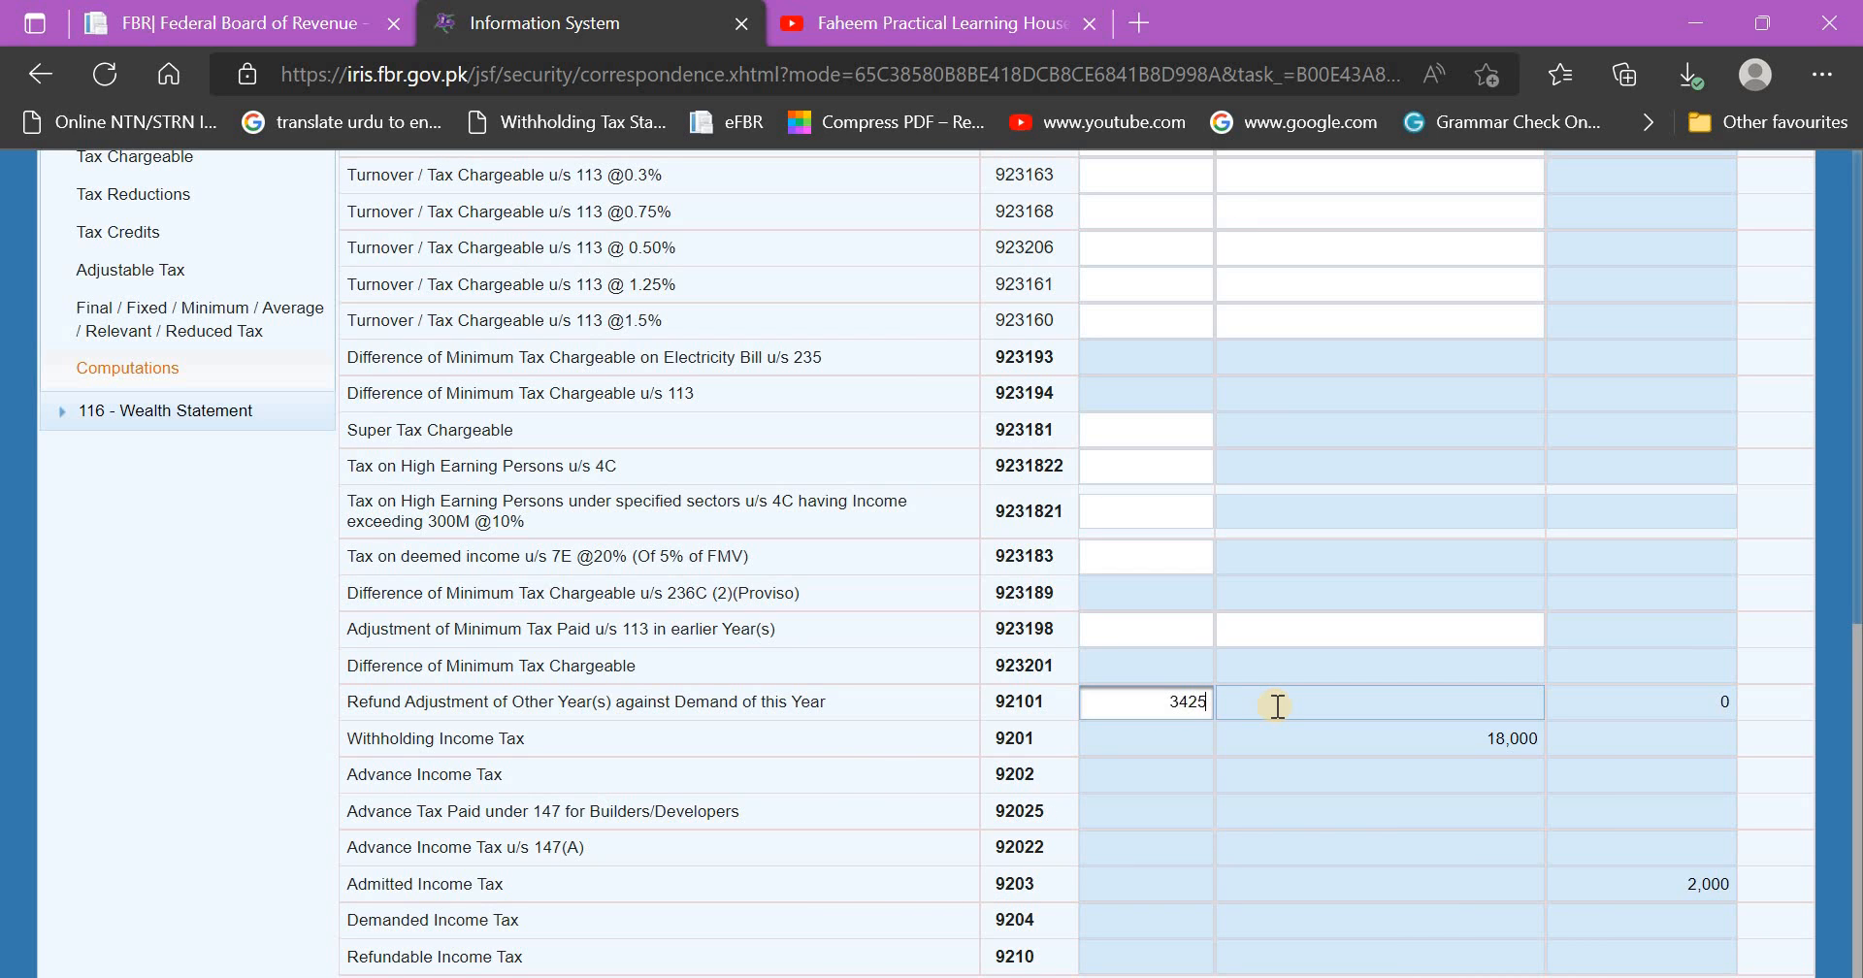
left_click(1281, 706)
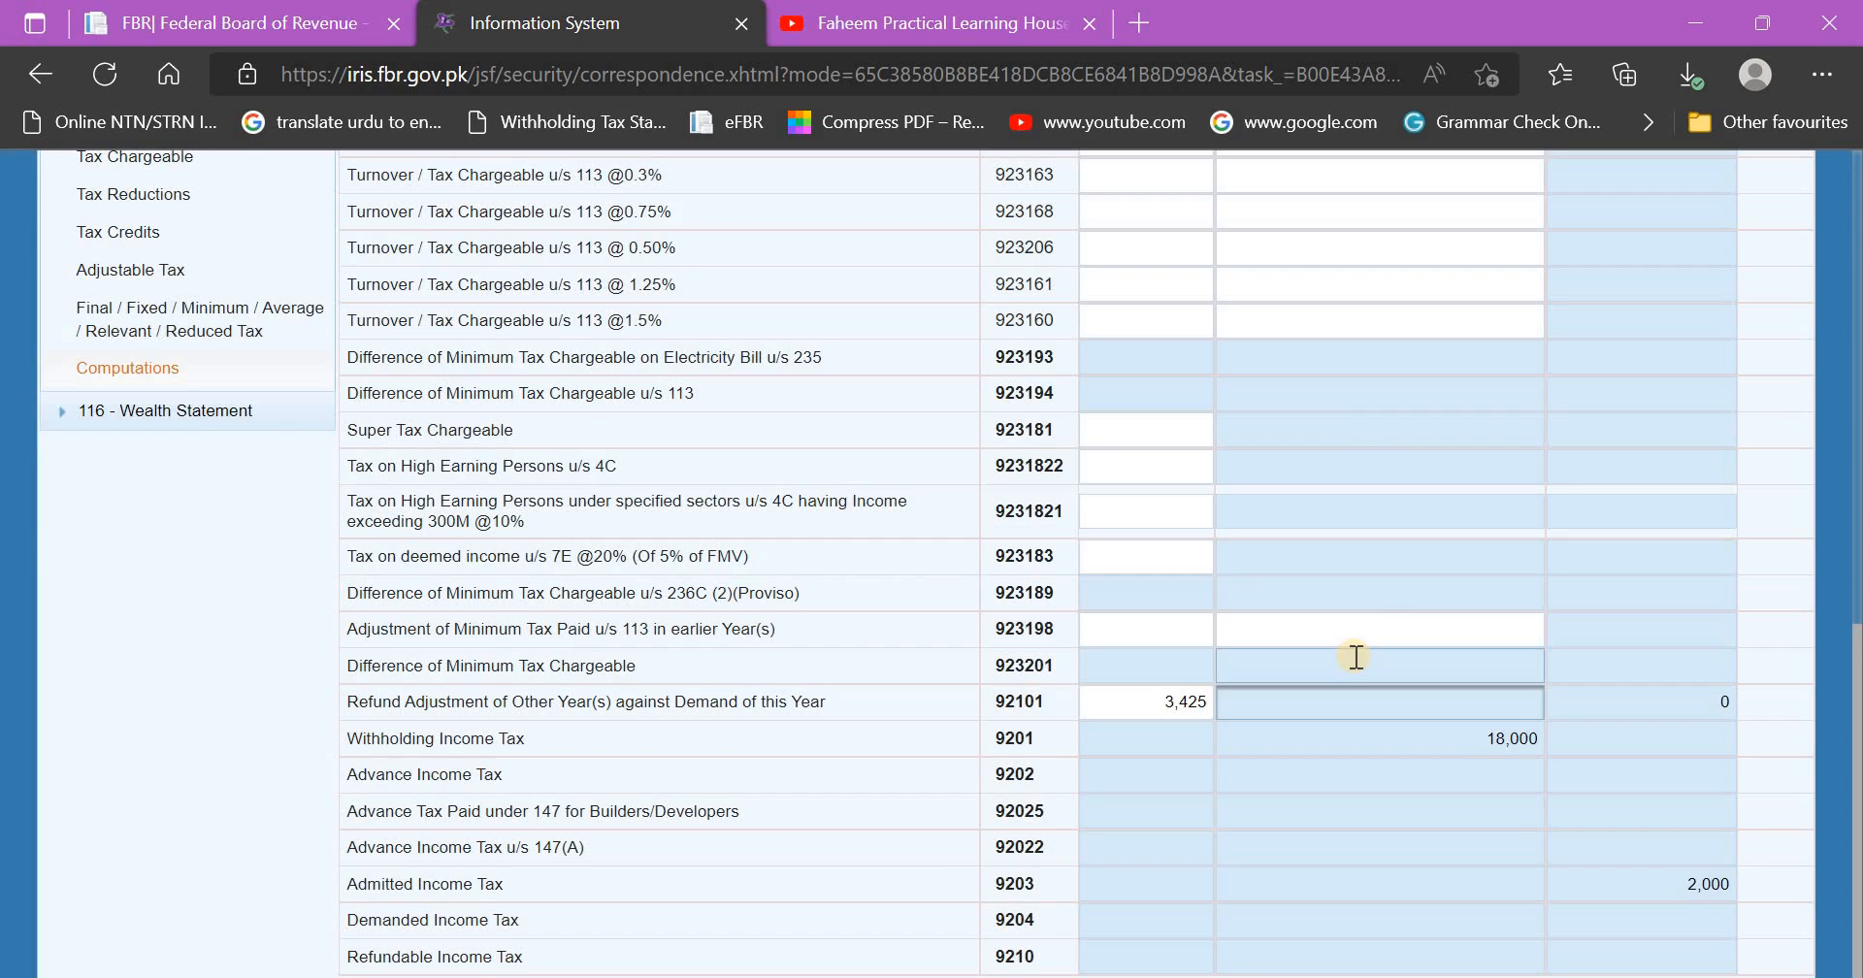
scroll(1358, 650, "up", 10)
left_click(1538, 475)
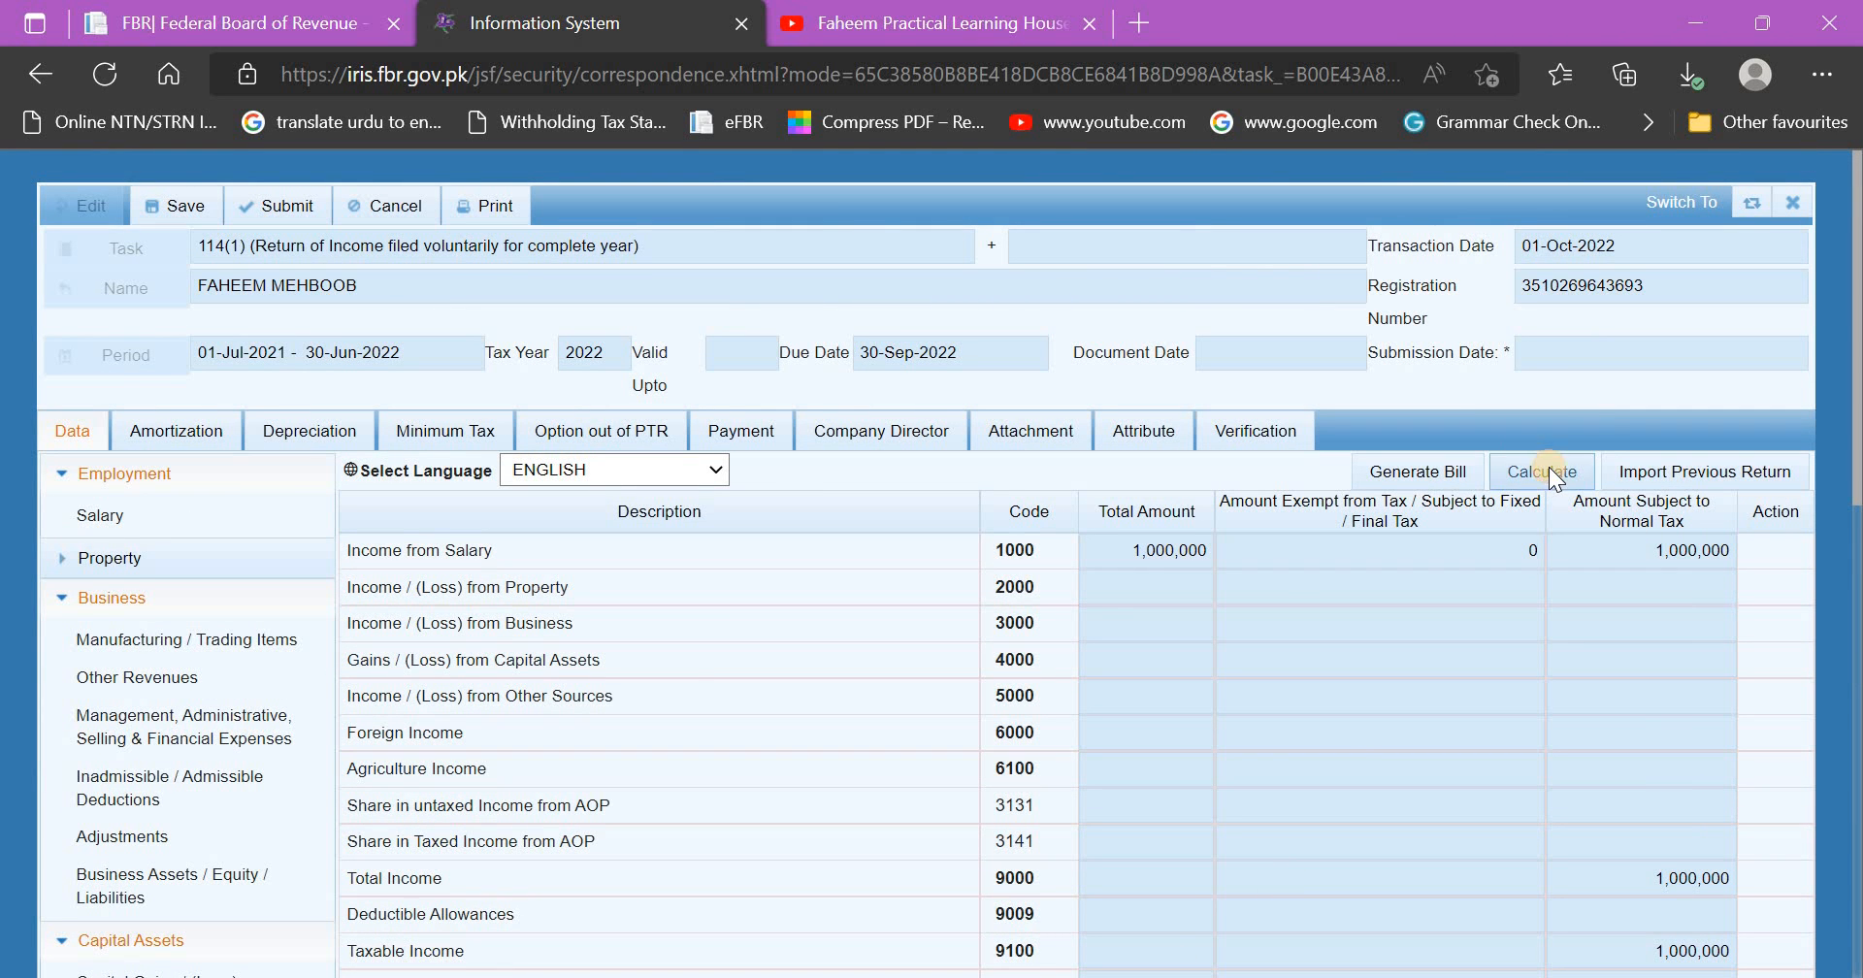
left_click(1547, 469)
scroll(1359, 621, "down", 10)
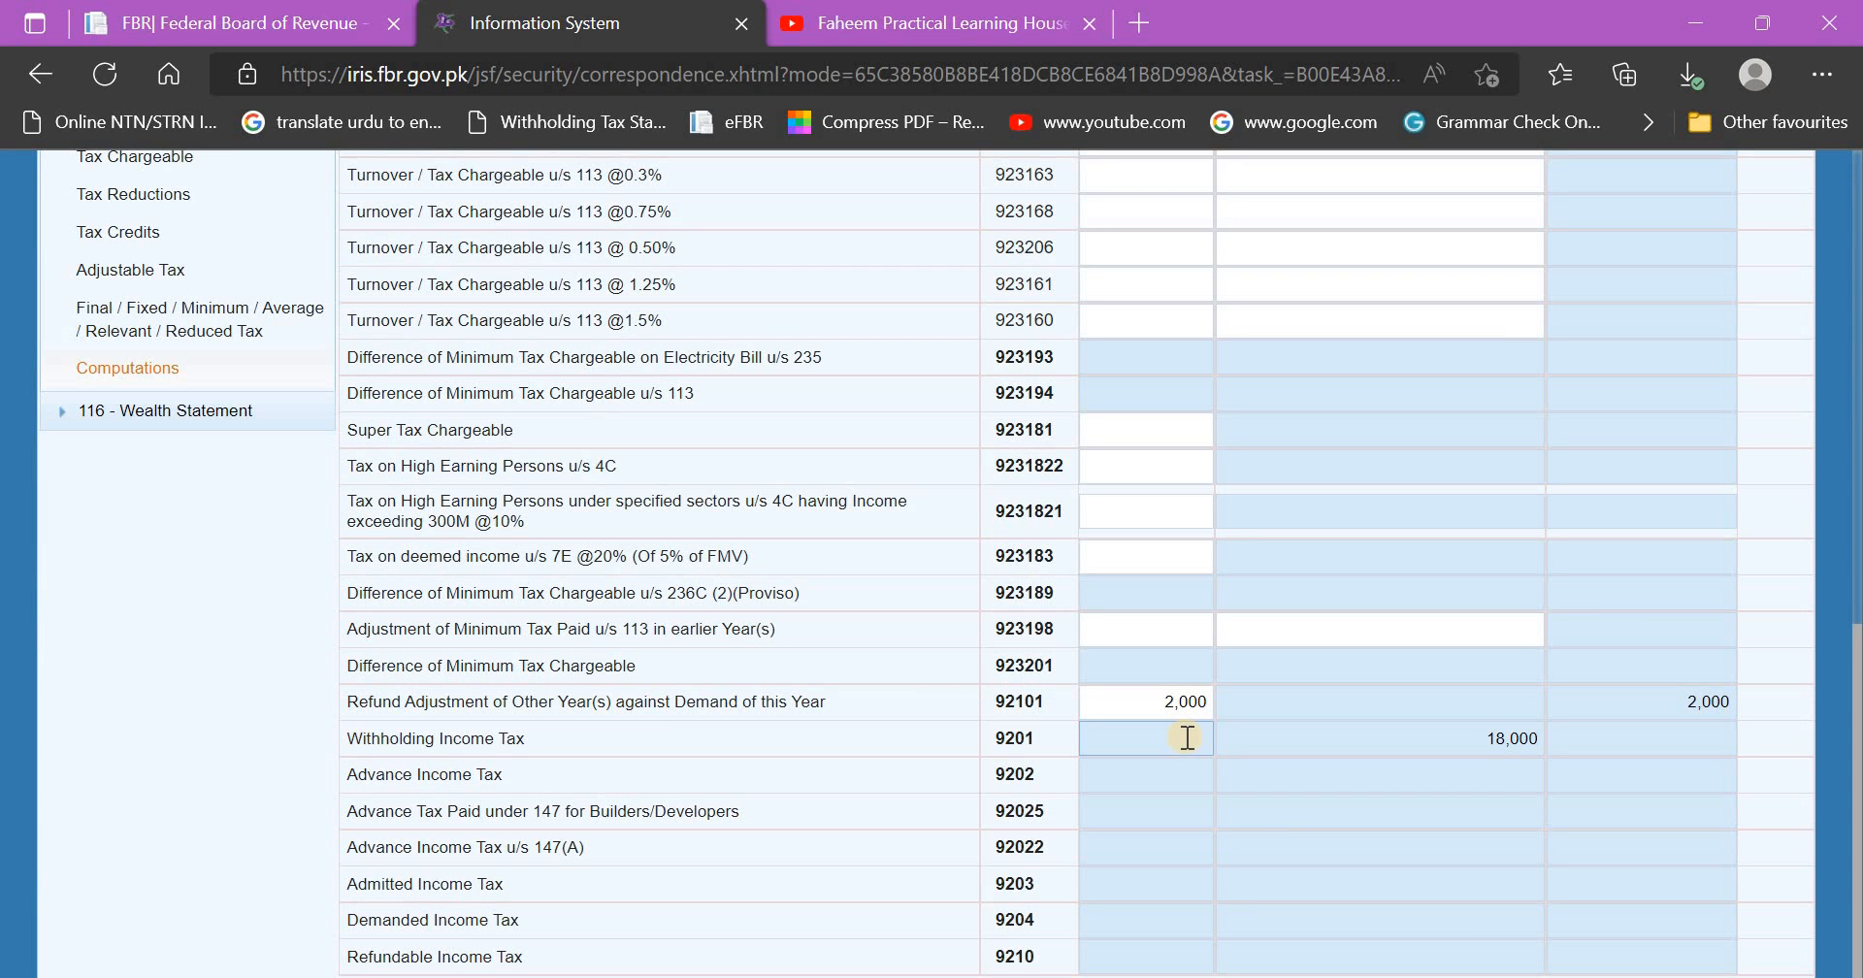
left_click(1636, 956)
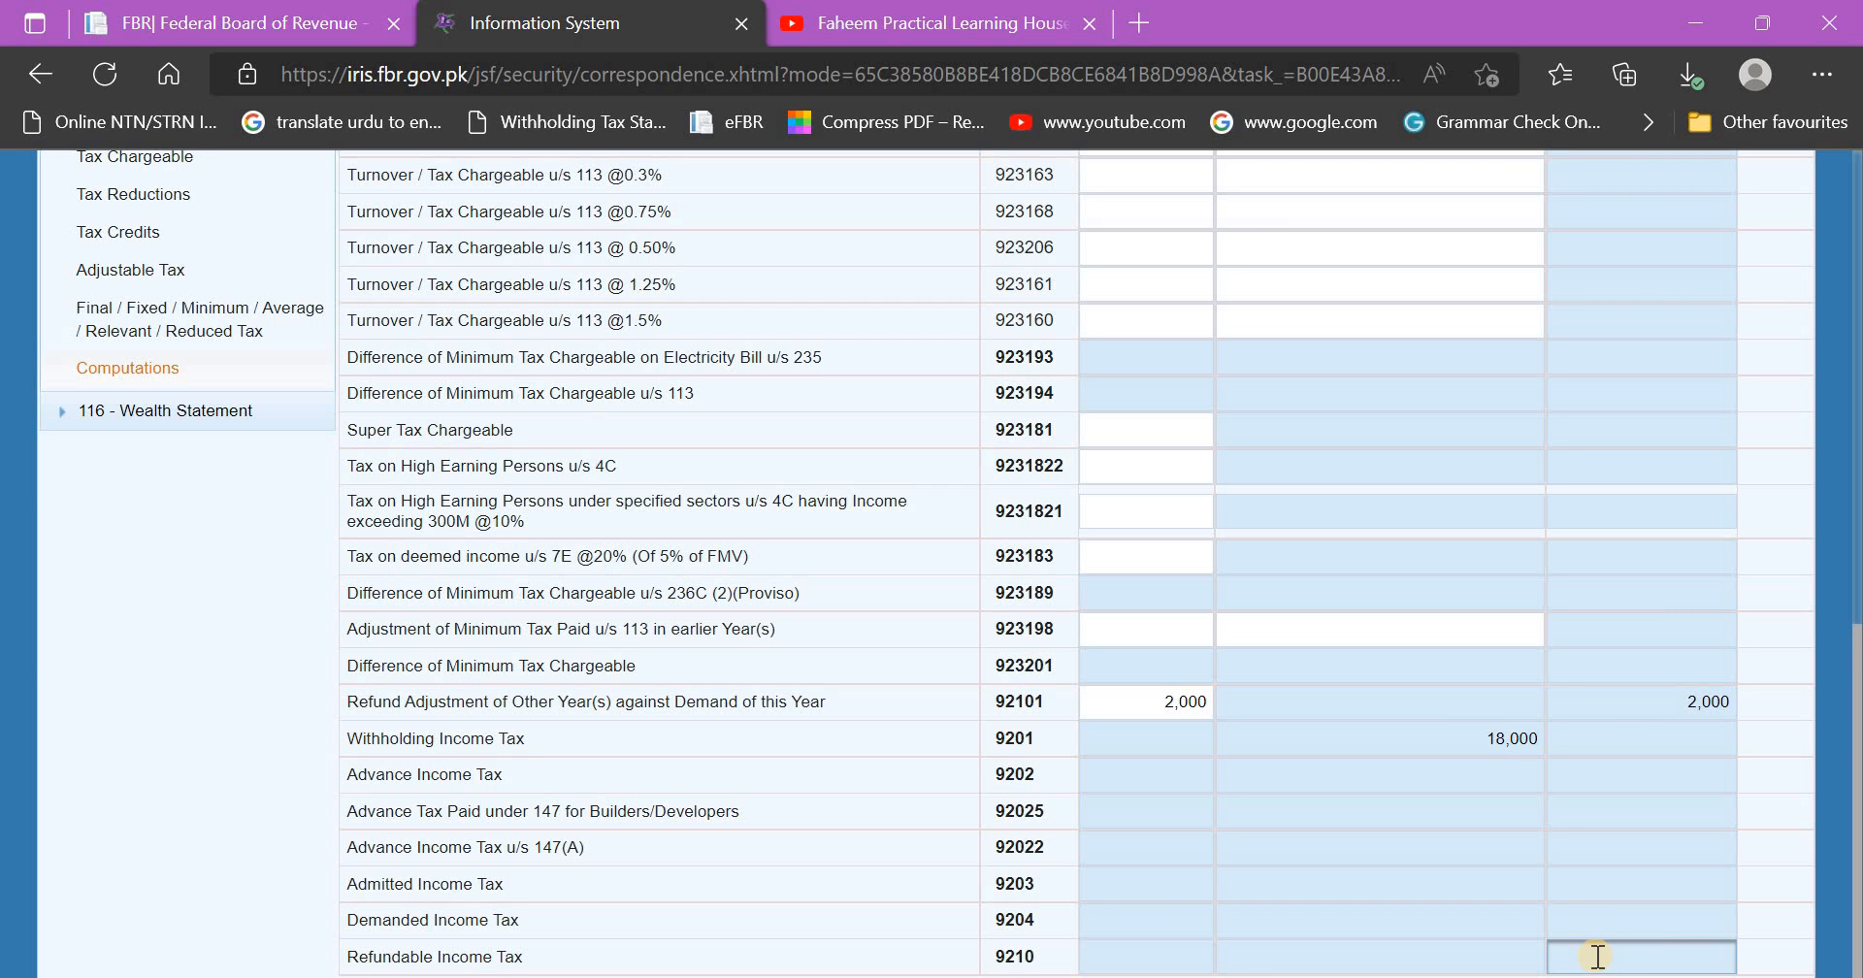
Review the yearly and total refundable income tax in the Refund workbook in Excel, returning to the computations in the browser
key("alt+Tab")
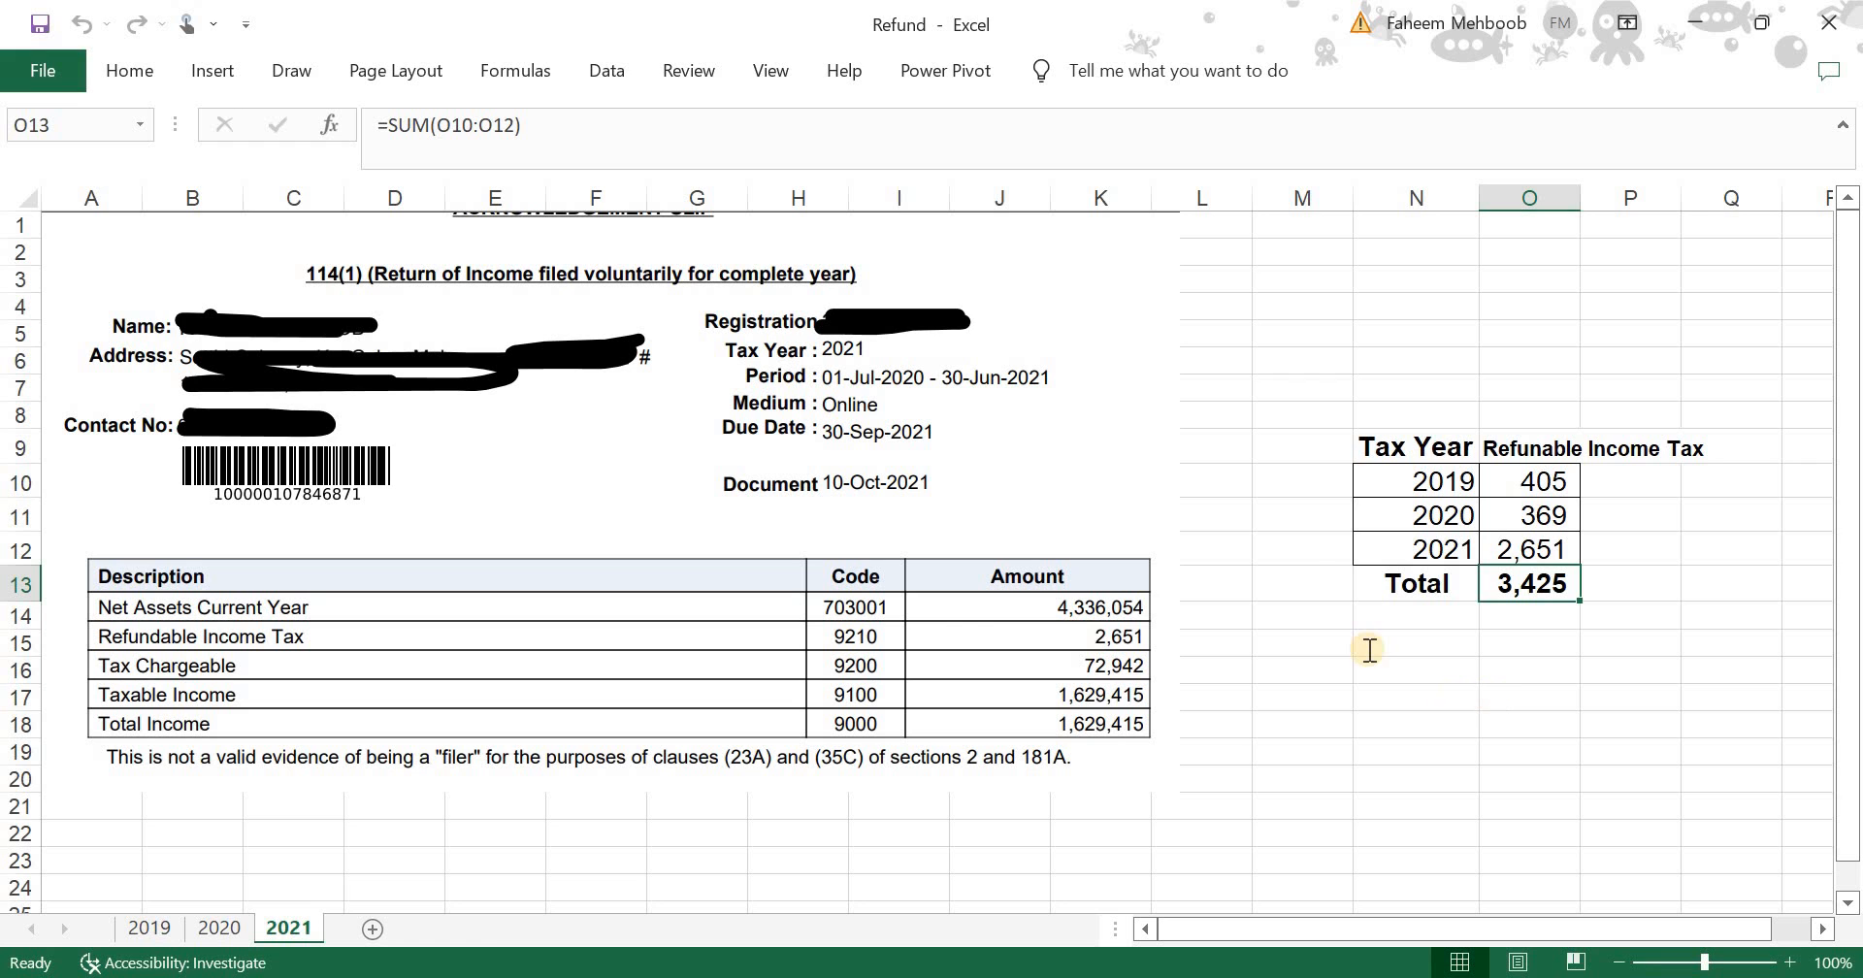
key("alt+Tab")
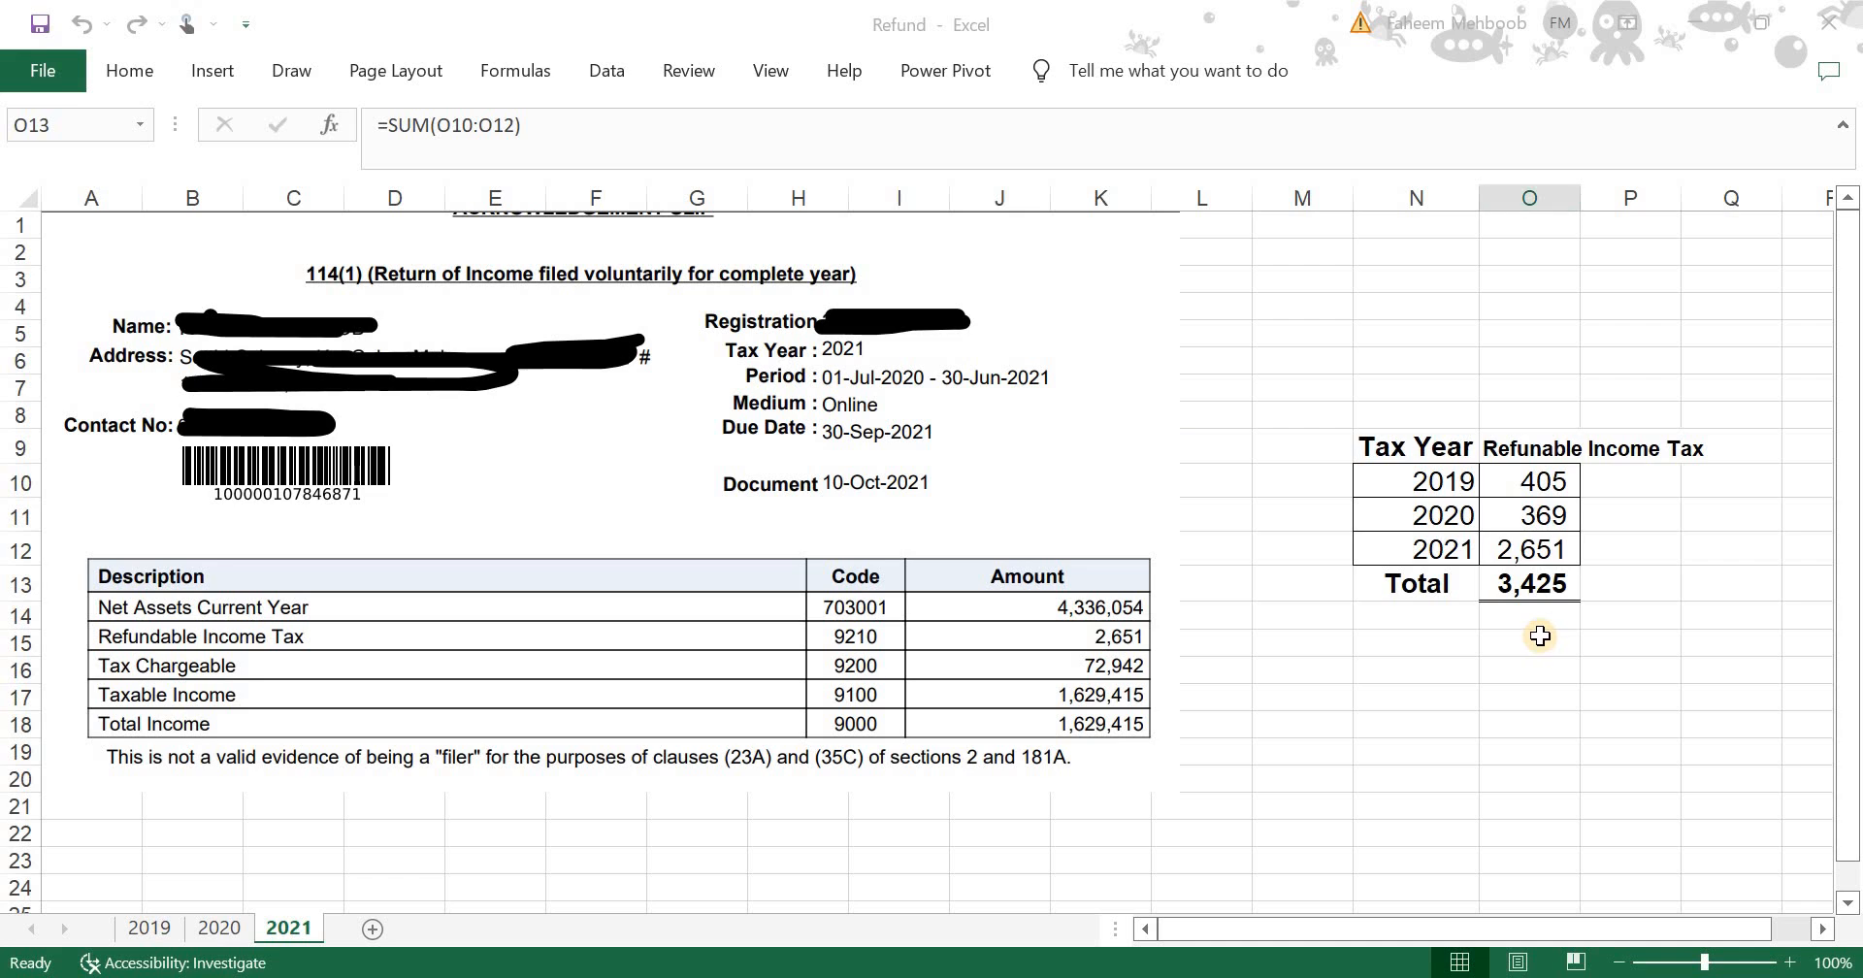
key("alt+Tab")
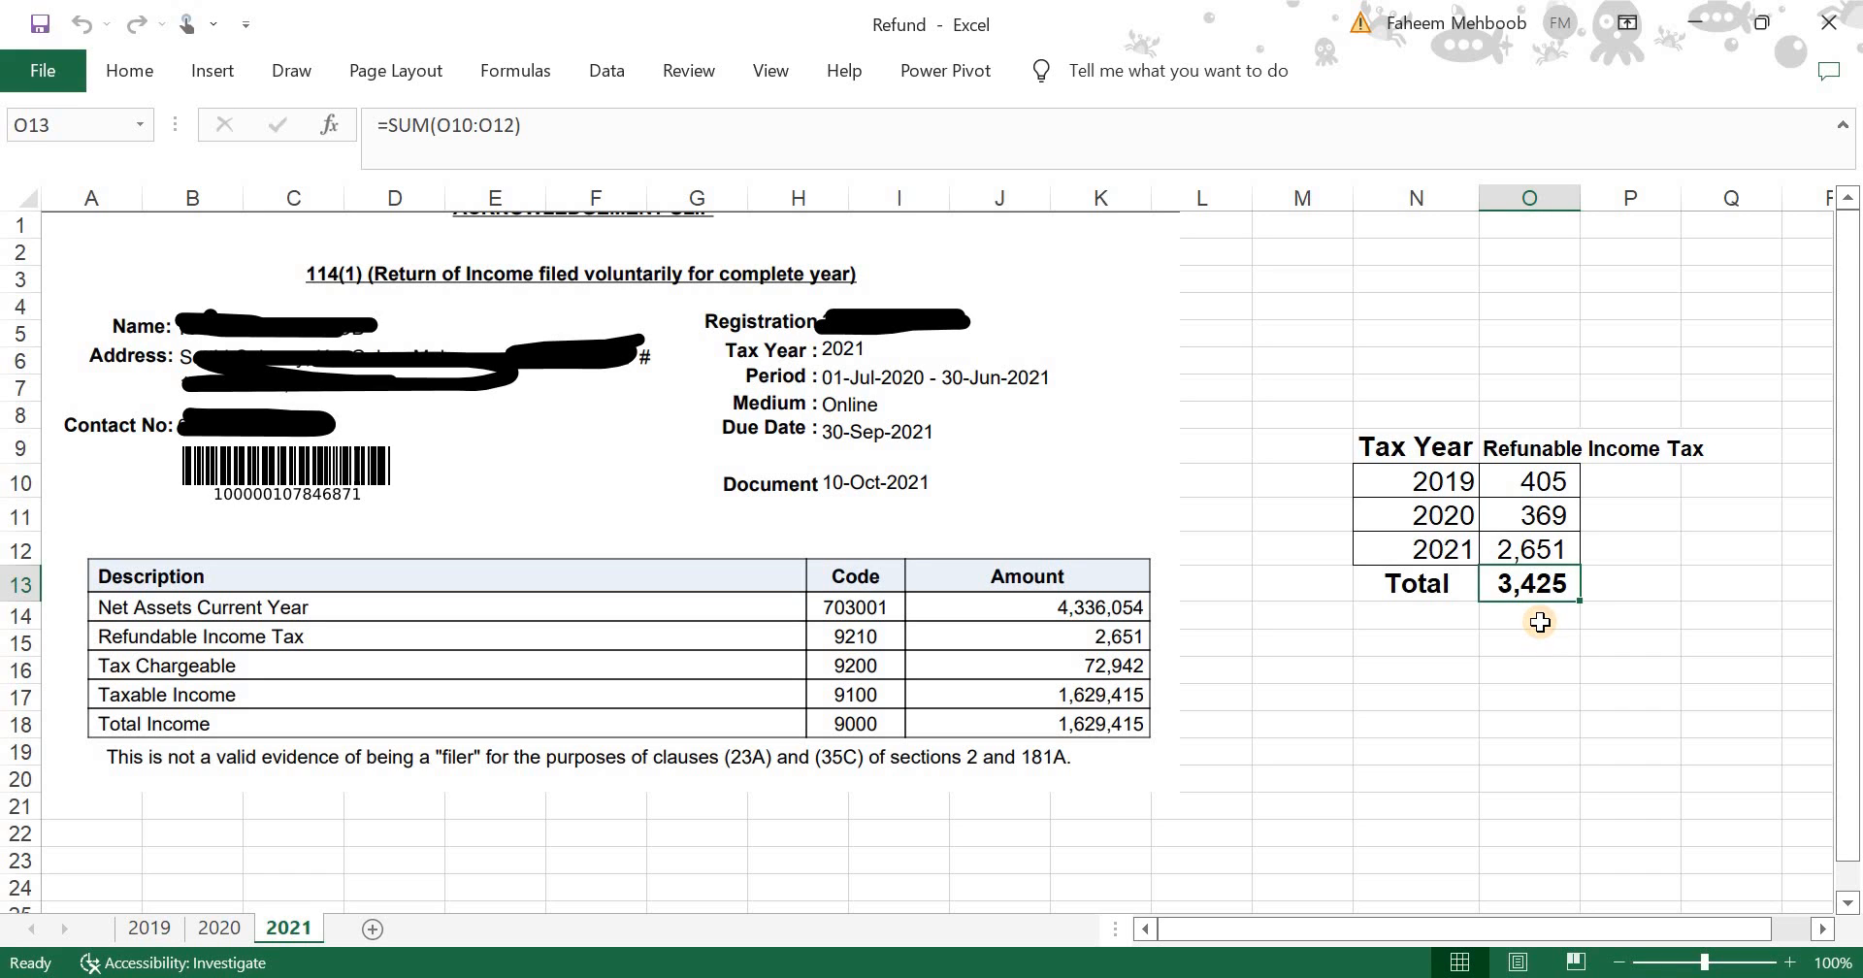
left_click(1537, 622)
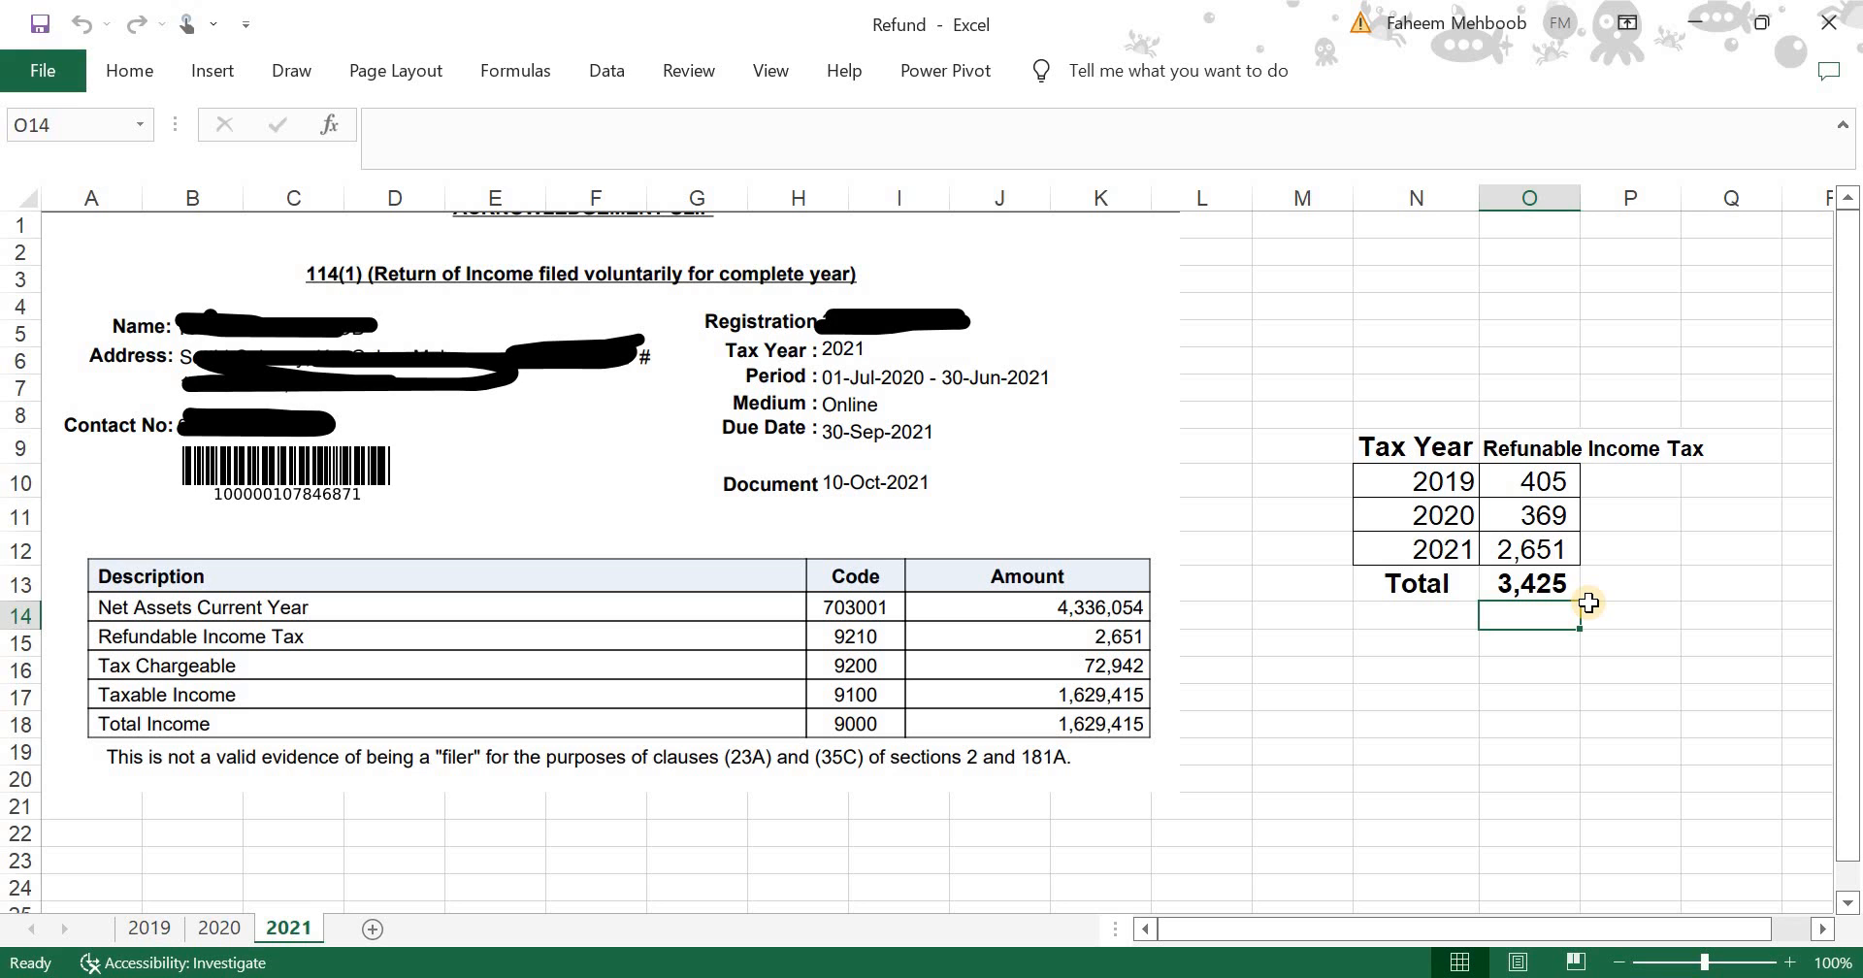
key("alt+Tab")
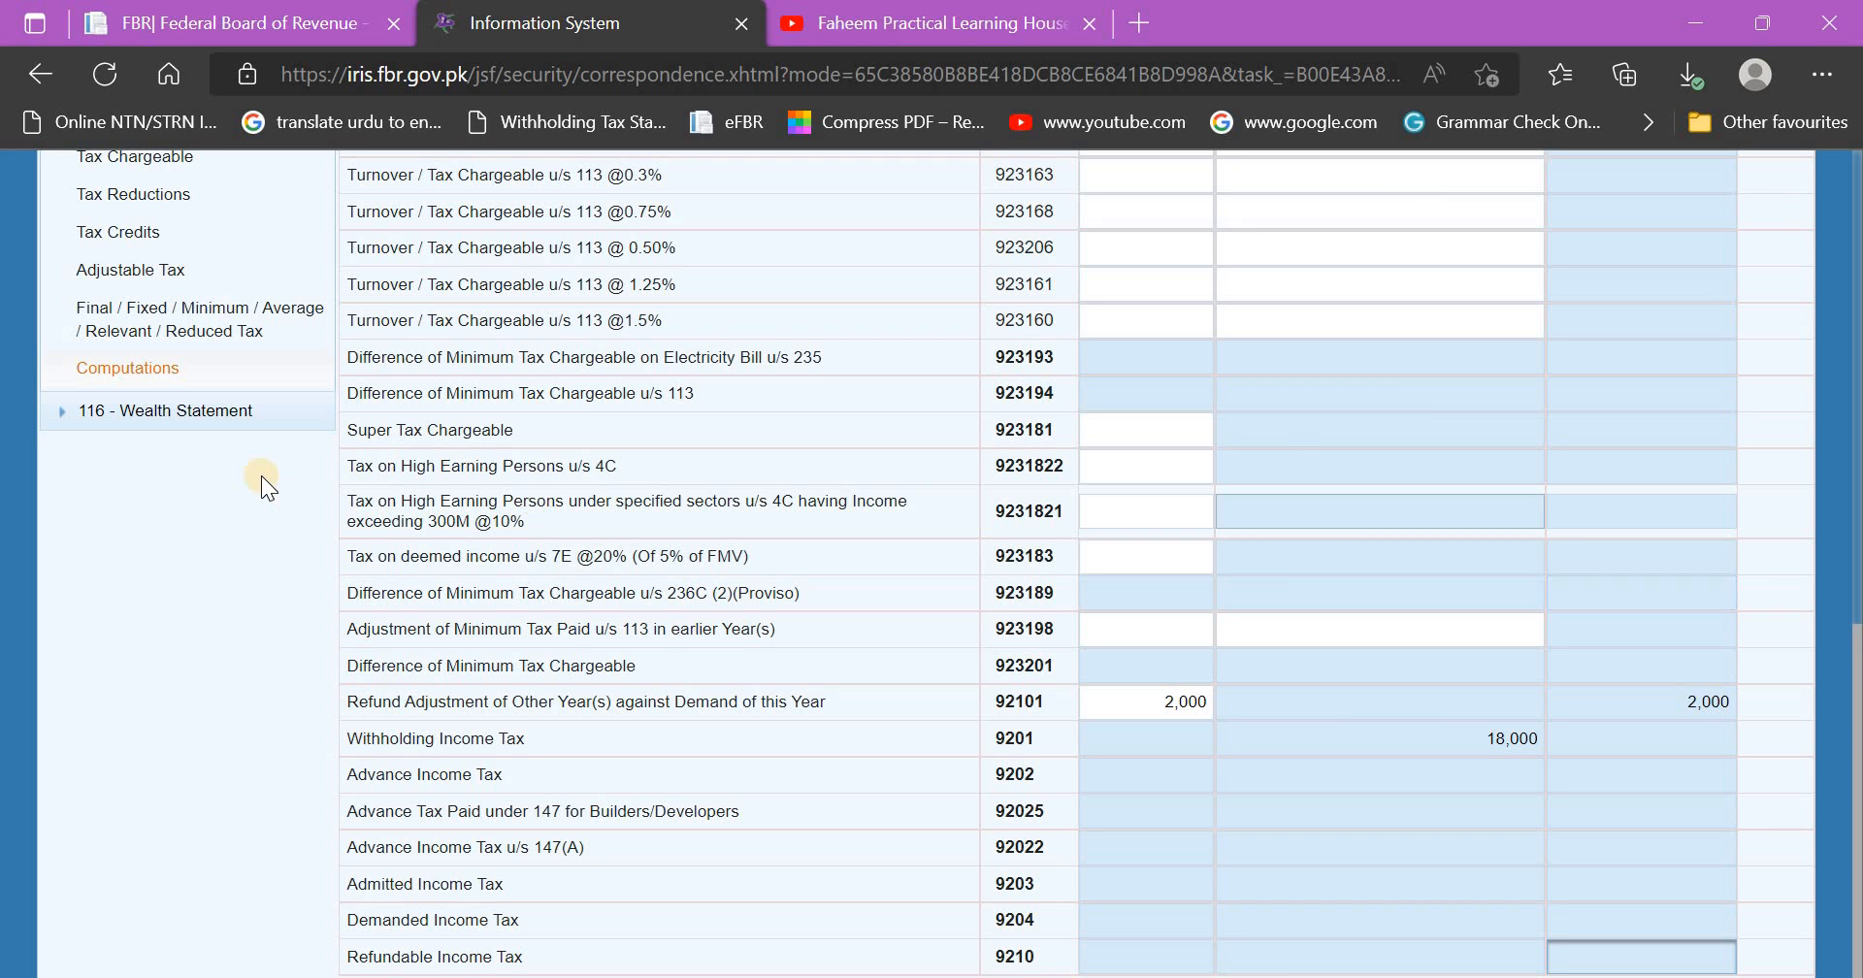
scroll(233, 557, "up", 3)
scroll(225, 551, "up", 3)
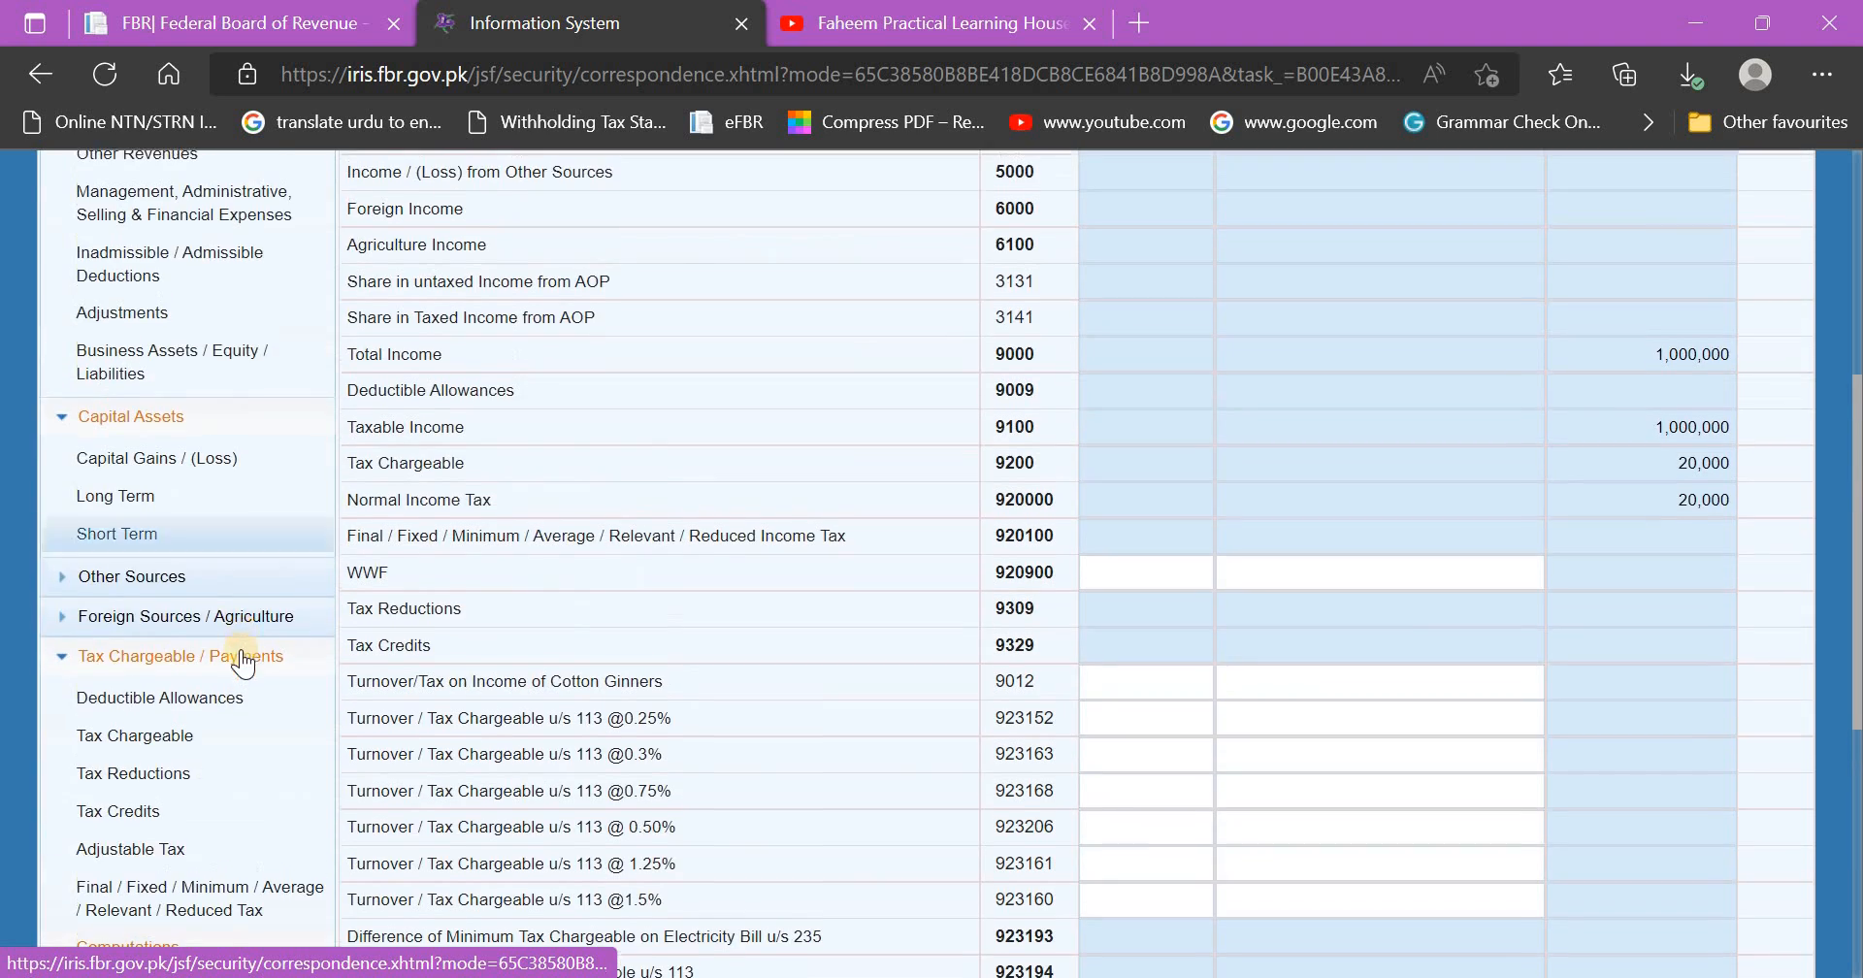
Set the tax deducted for Salary of Employees u/s 149 to 15,000 under Adjustable Tax, recalculate the return and reopen the Computations
scroll(224, 582, "down", 3)
left_click(172, 567)
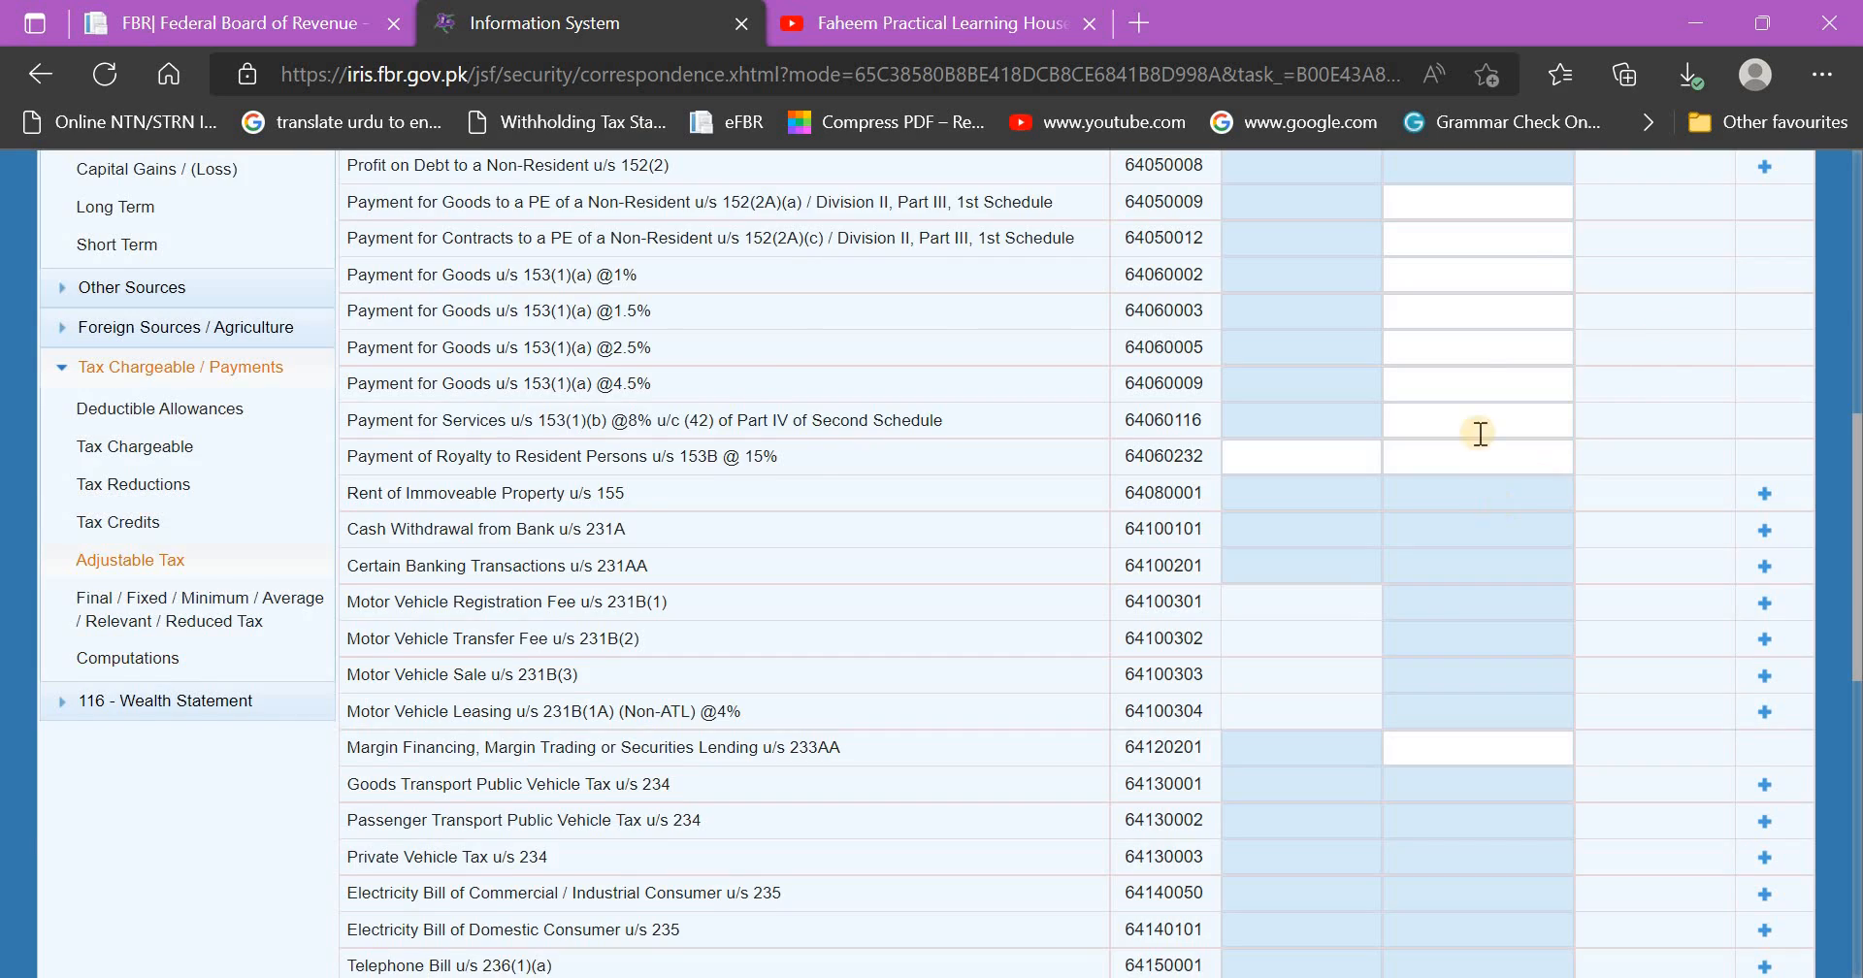
scroll(1481, 434, "up", 3)
left_click_drag(1497, 308, 1707, 309)
type("15000")
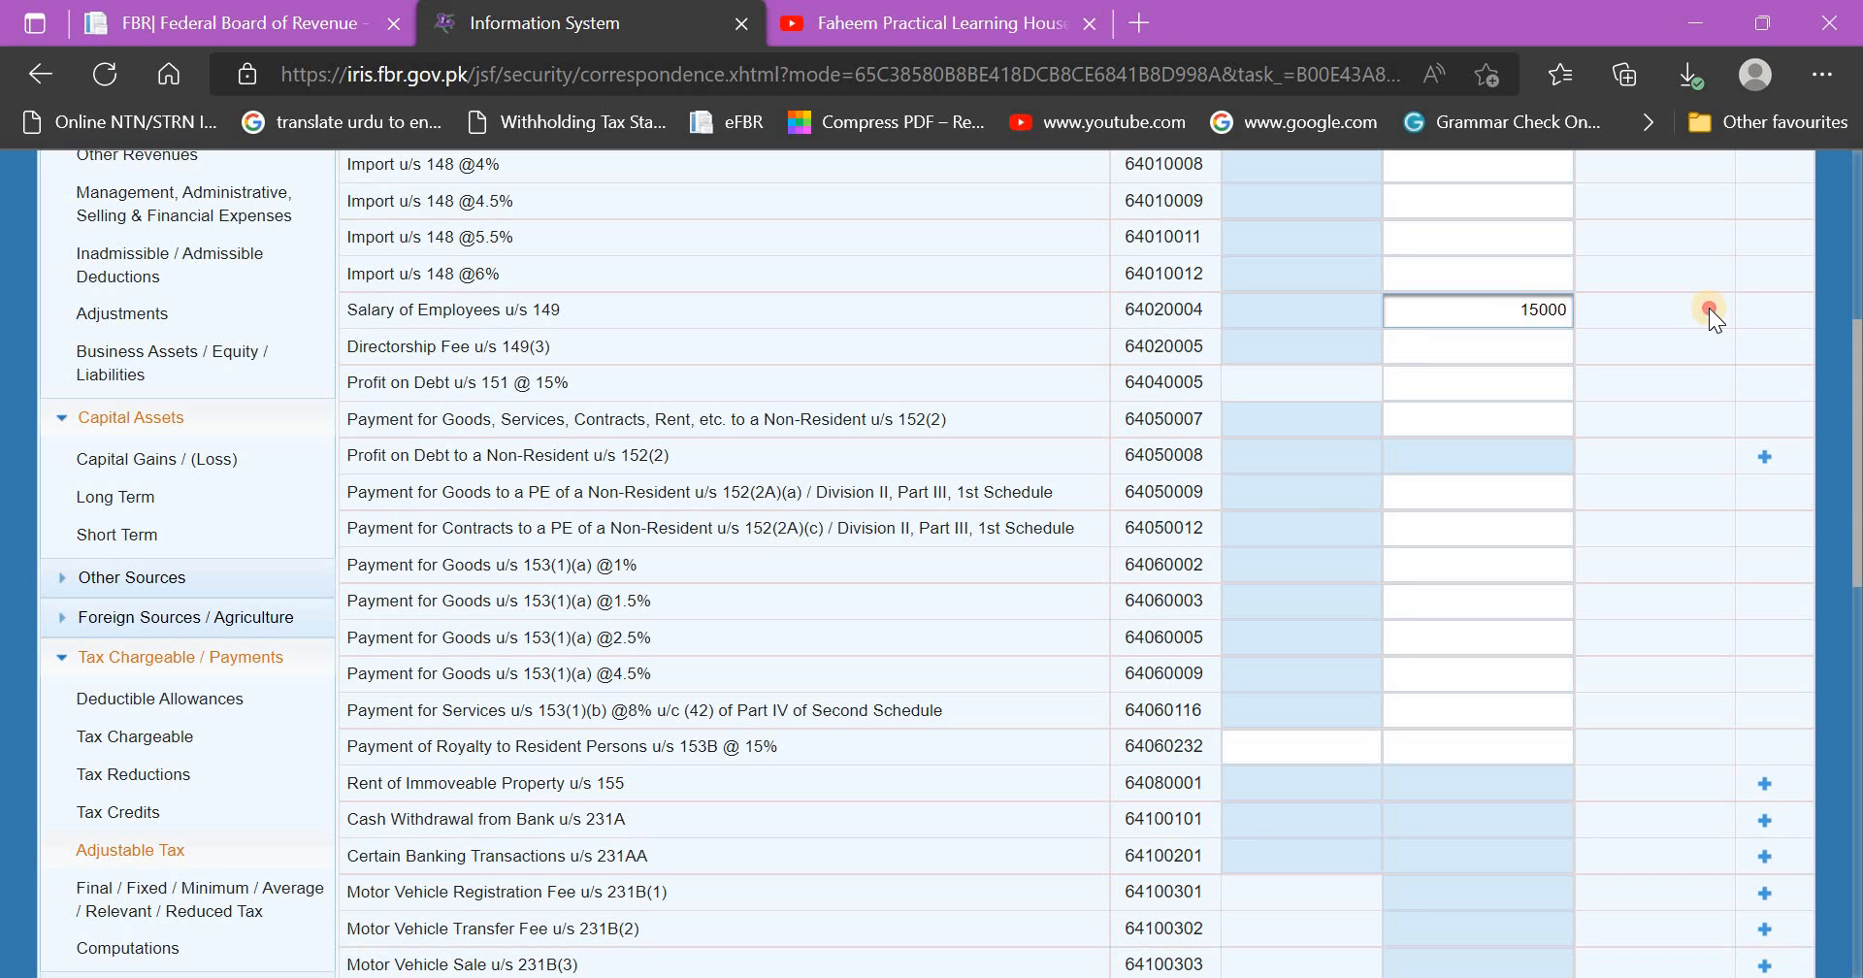
left_click(1708, 308)
scroll(1634, 350, "up", 5)
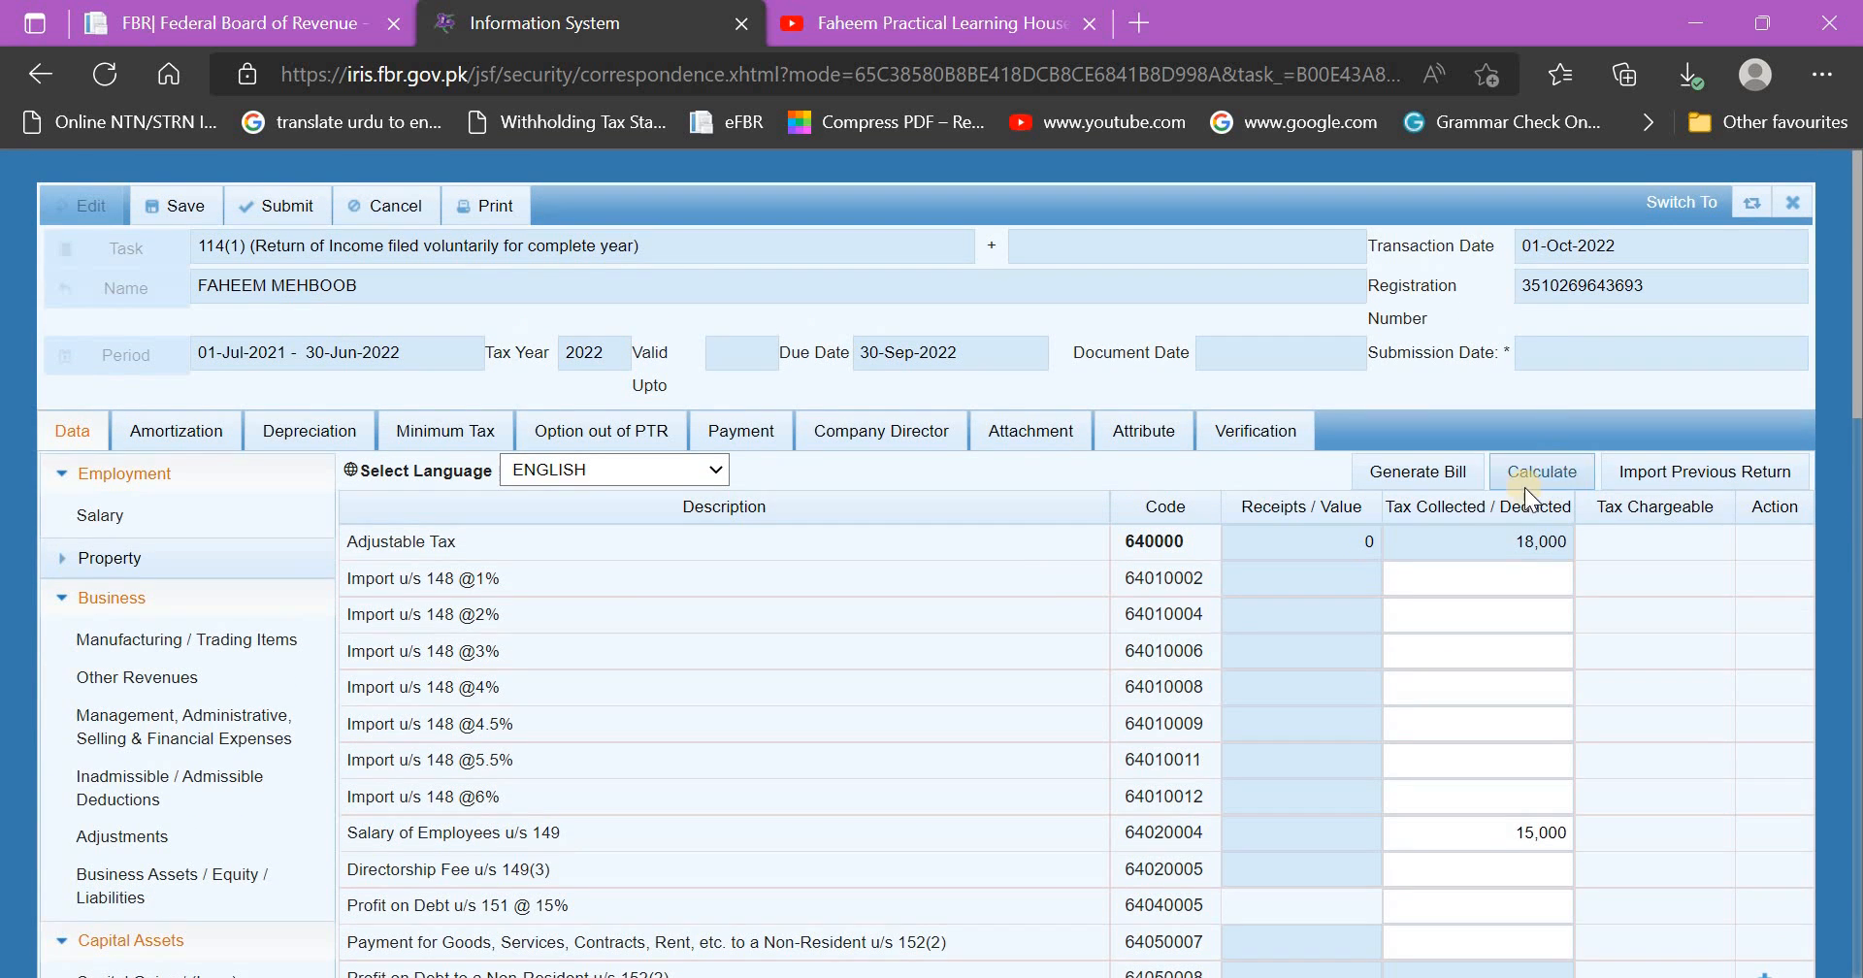
left_click(1523, 487)
scroll(585, 636, "down", 5)
scroll(575, 631, "down", 7)
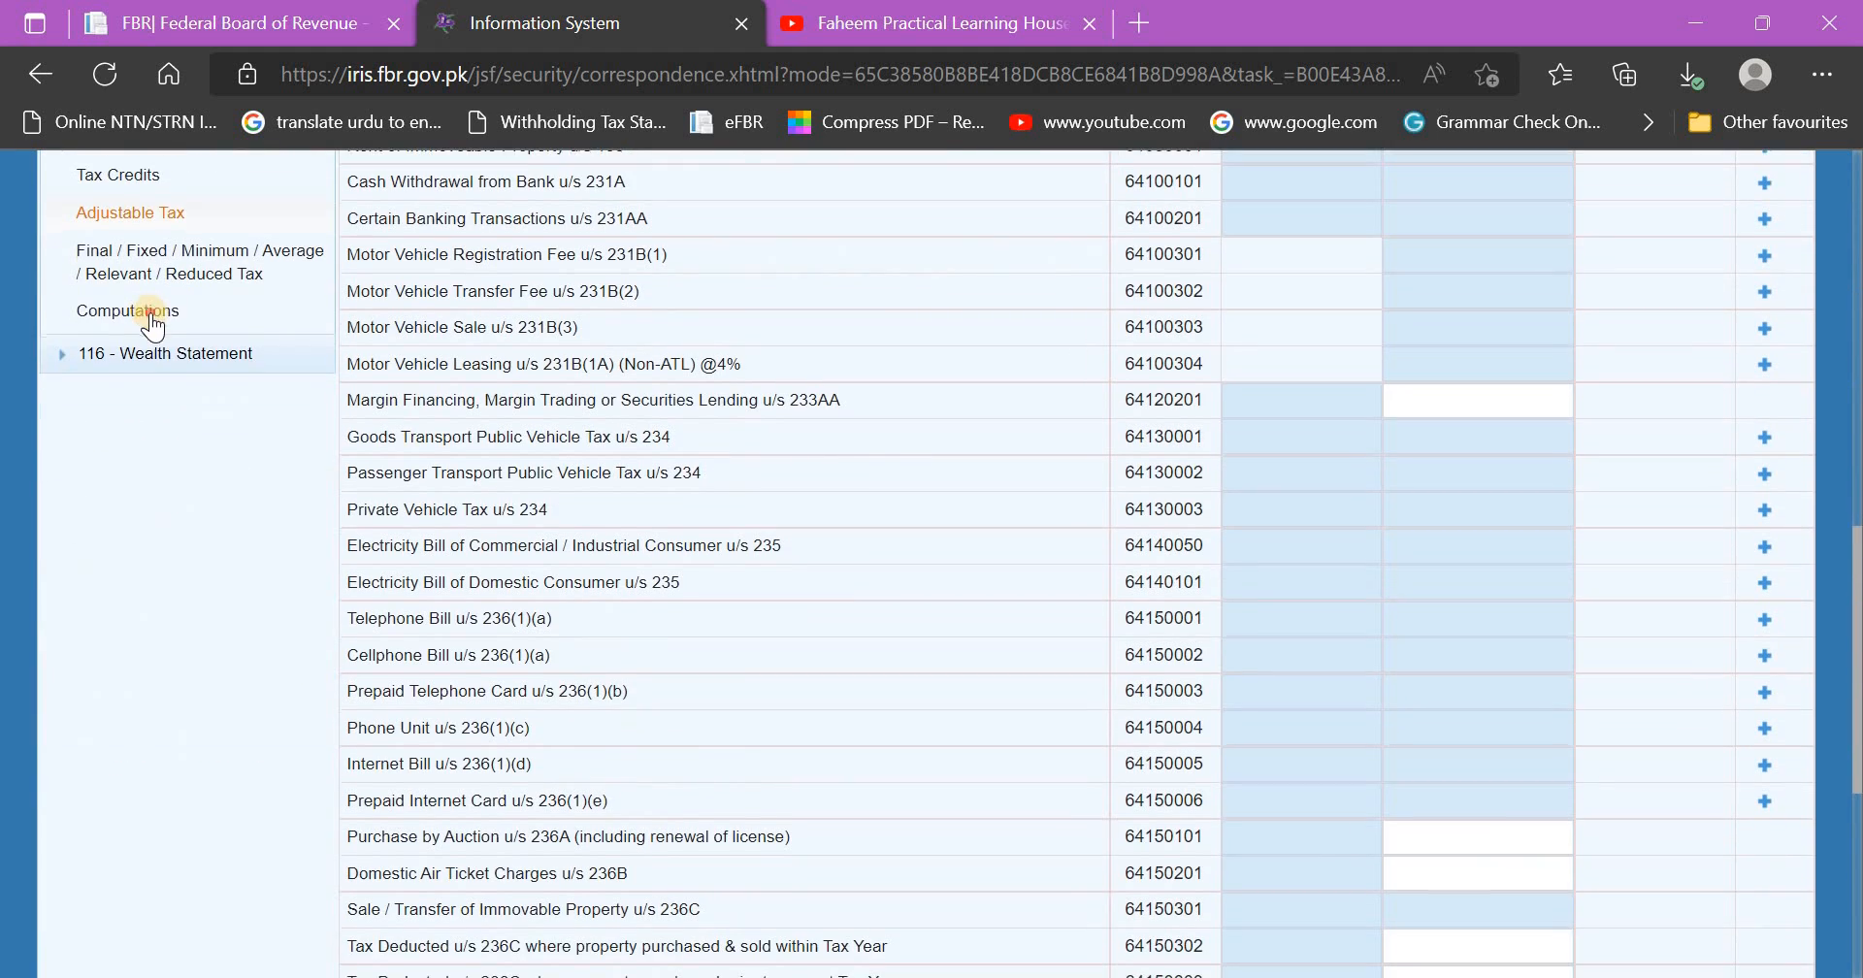
left_click(175, 312)
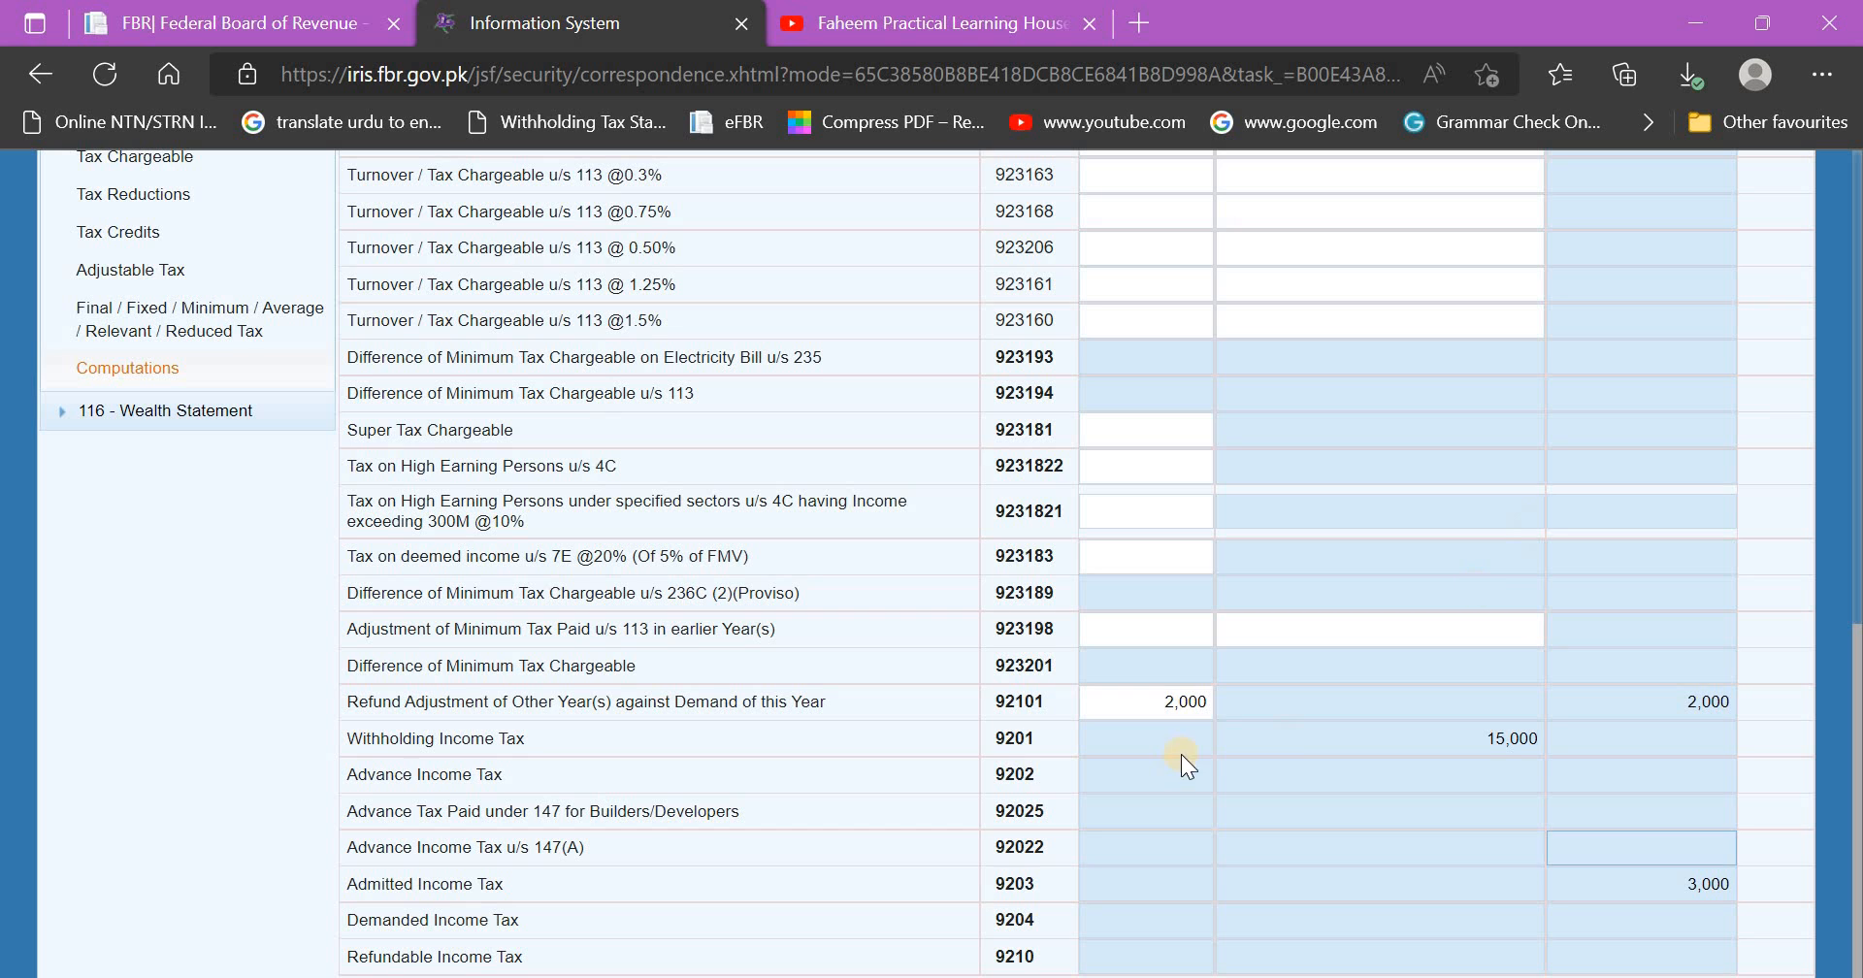
Clear the Refund Adjustment of Other Year(s) against Demand of this Year, recalculate the return and check the Admitted Income Tax
left_click(1169, 701)
left_click_drag(1316, 702, 1339, 700)
key("BackSpace")
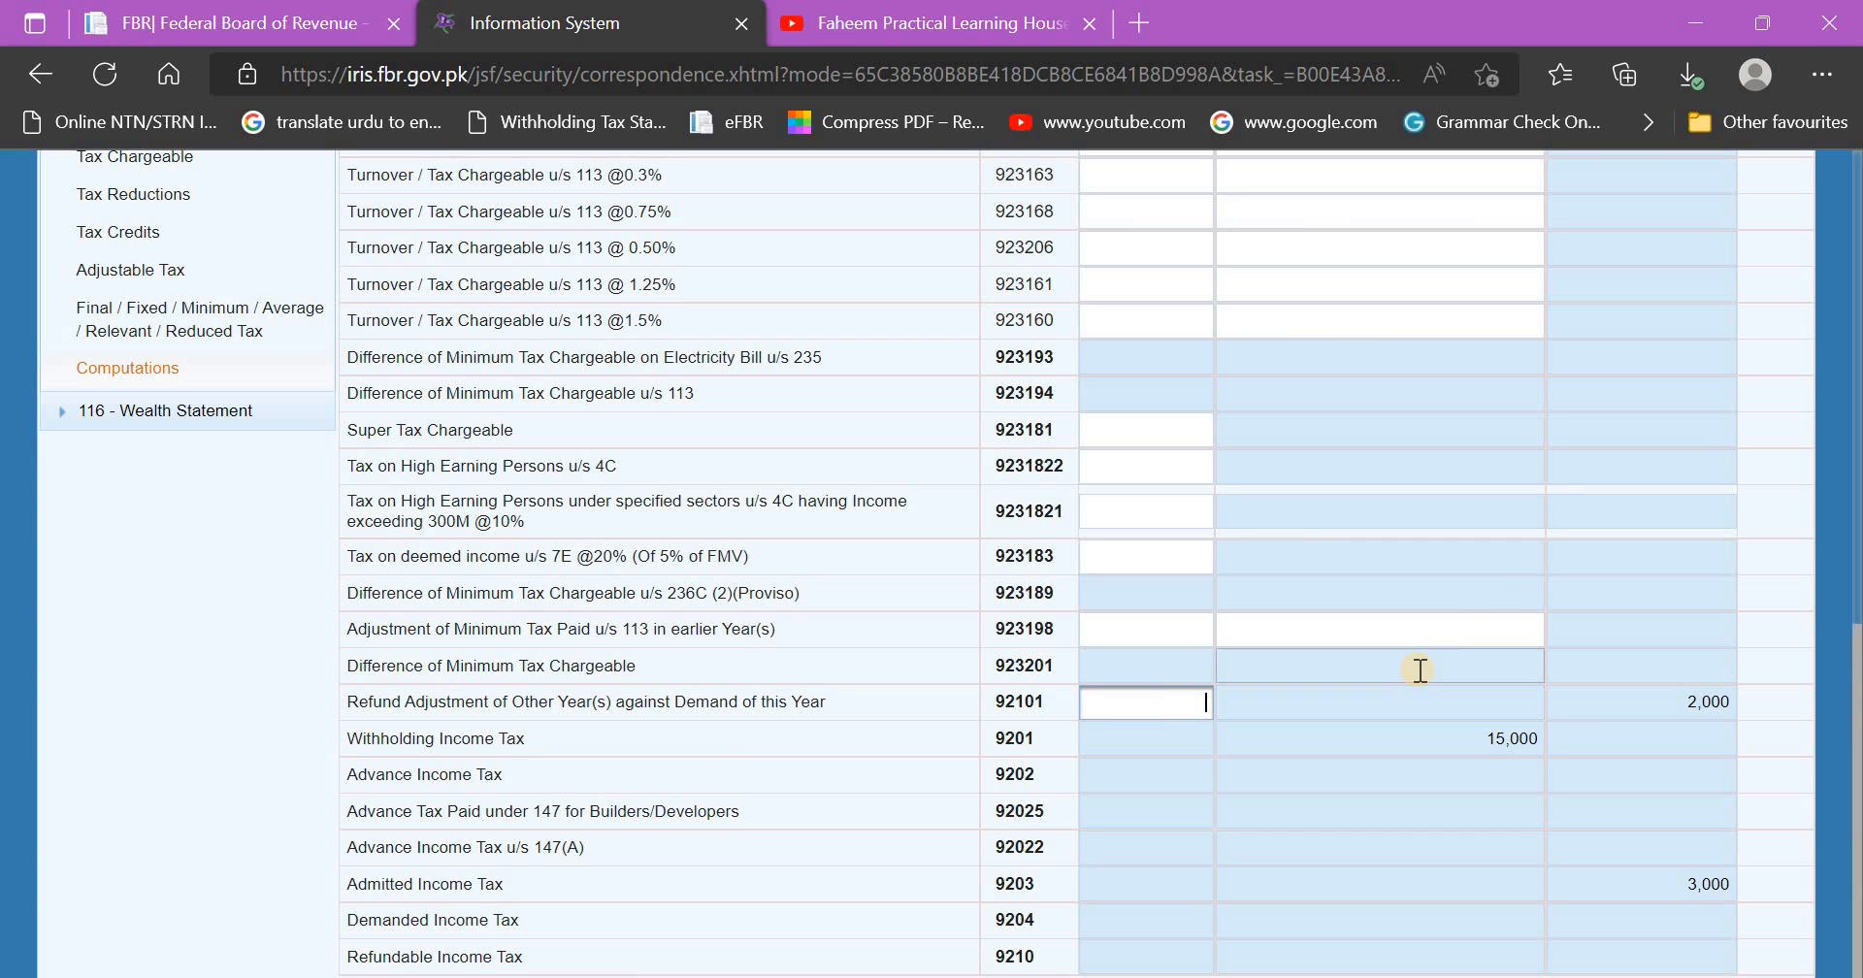
scroll(1455, 645, "up", 11)
left_click(1566, 472)
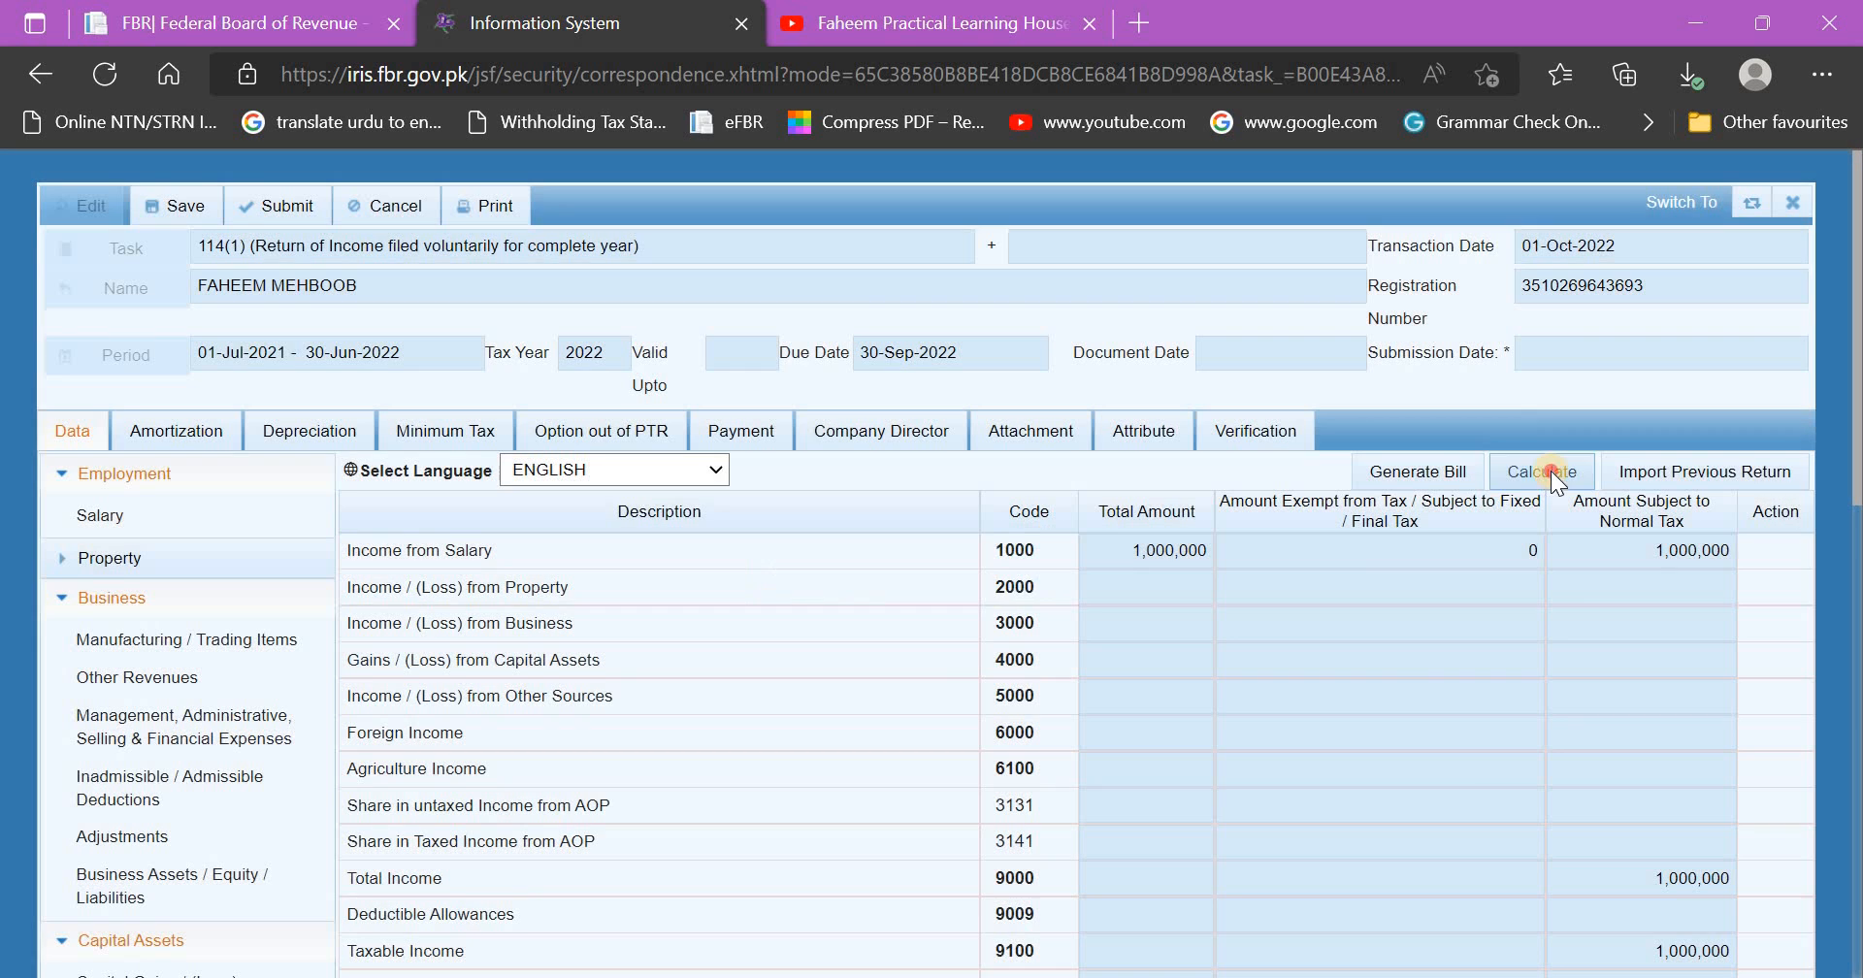
scroll(1832, 832, "down", 20)
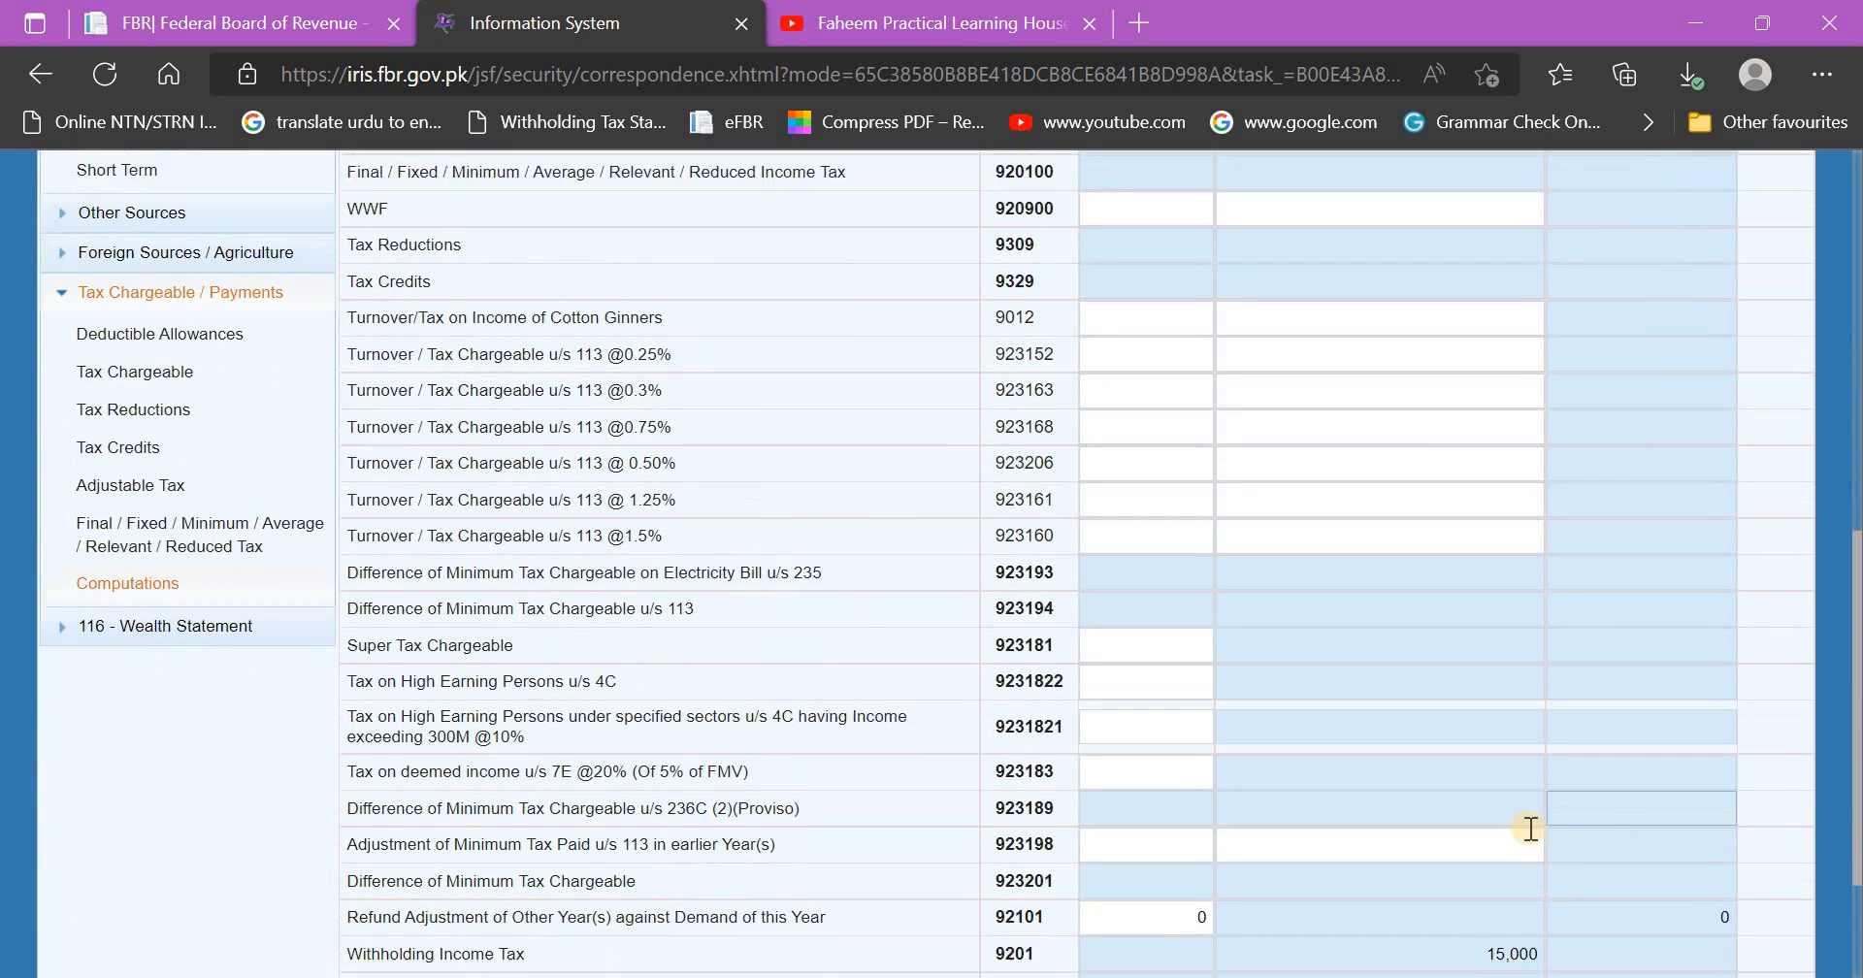
left_click_drag(1785, 883, 1750, 900)
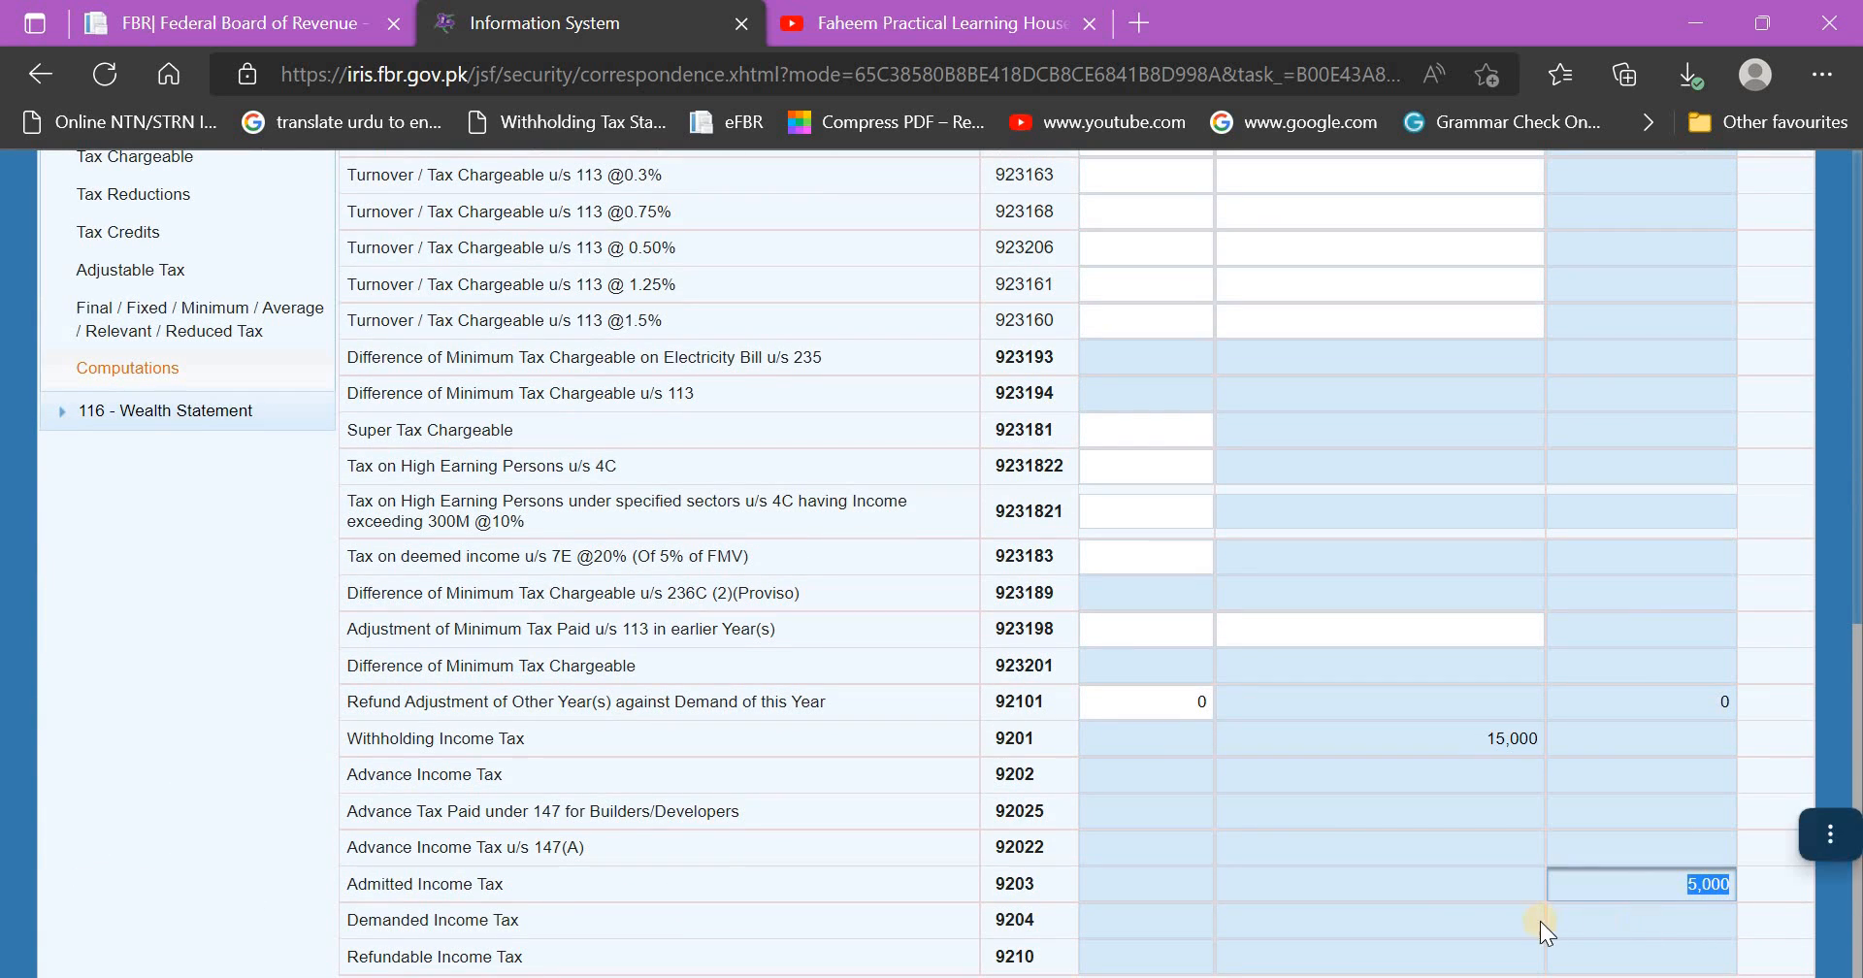
Check the refund total in the Refund workbook, enter 3,425 as Refund Adjustment of Other Year(s) against Demand of this Year, and recalculate the return
key("alt+Tab")
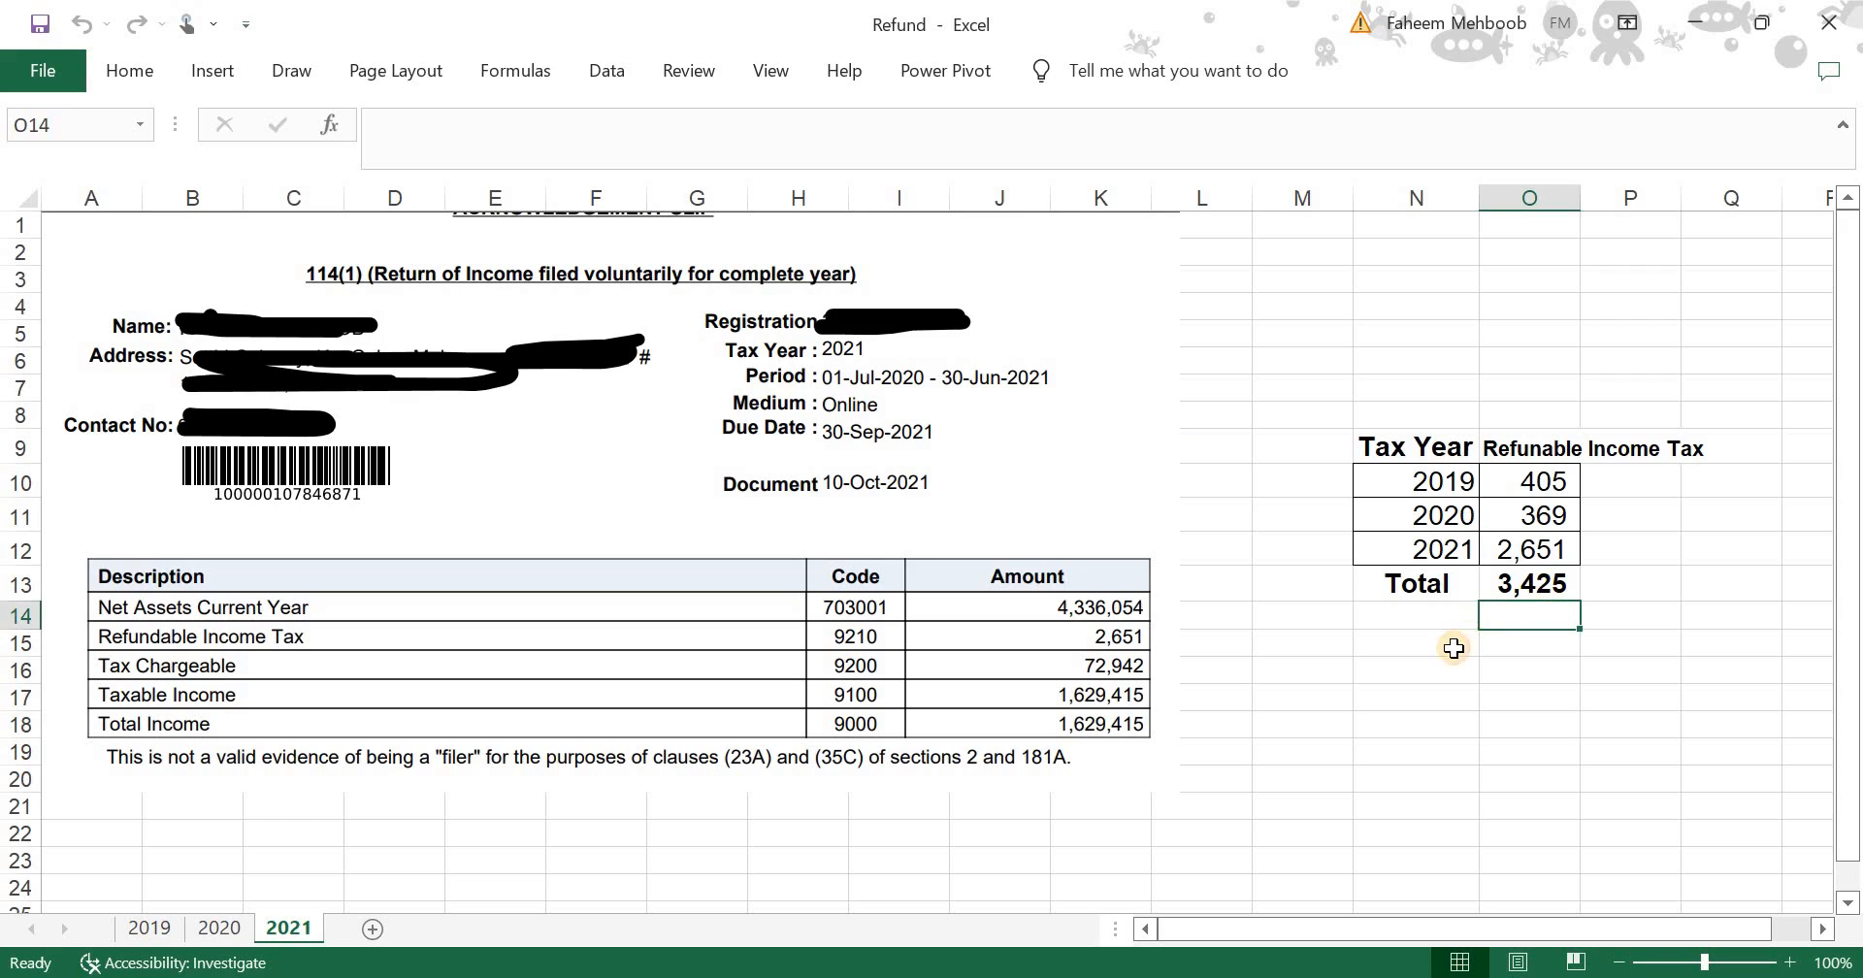
key("Up")
key("alt+Tab")
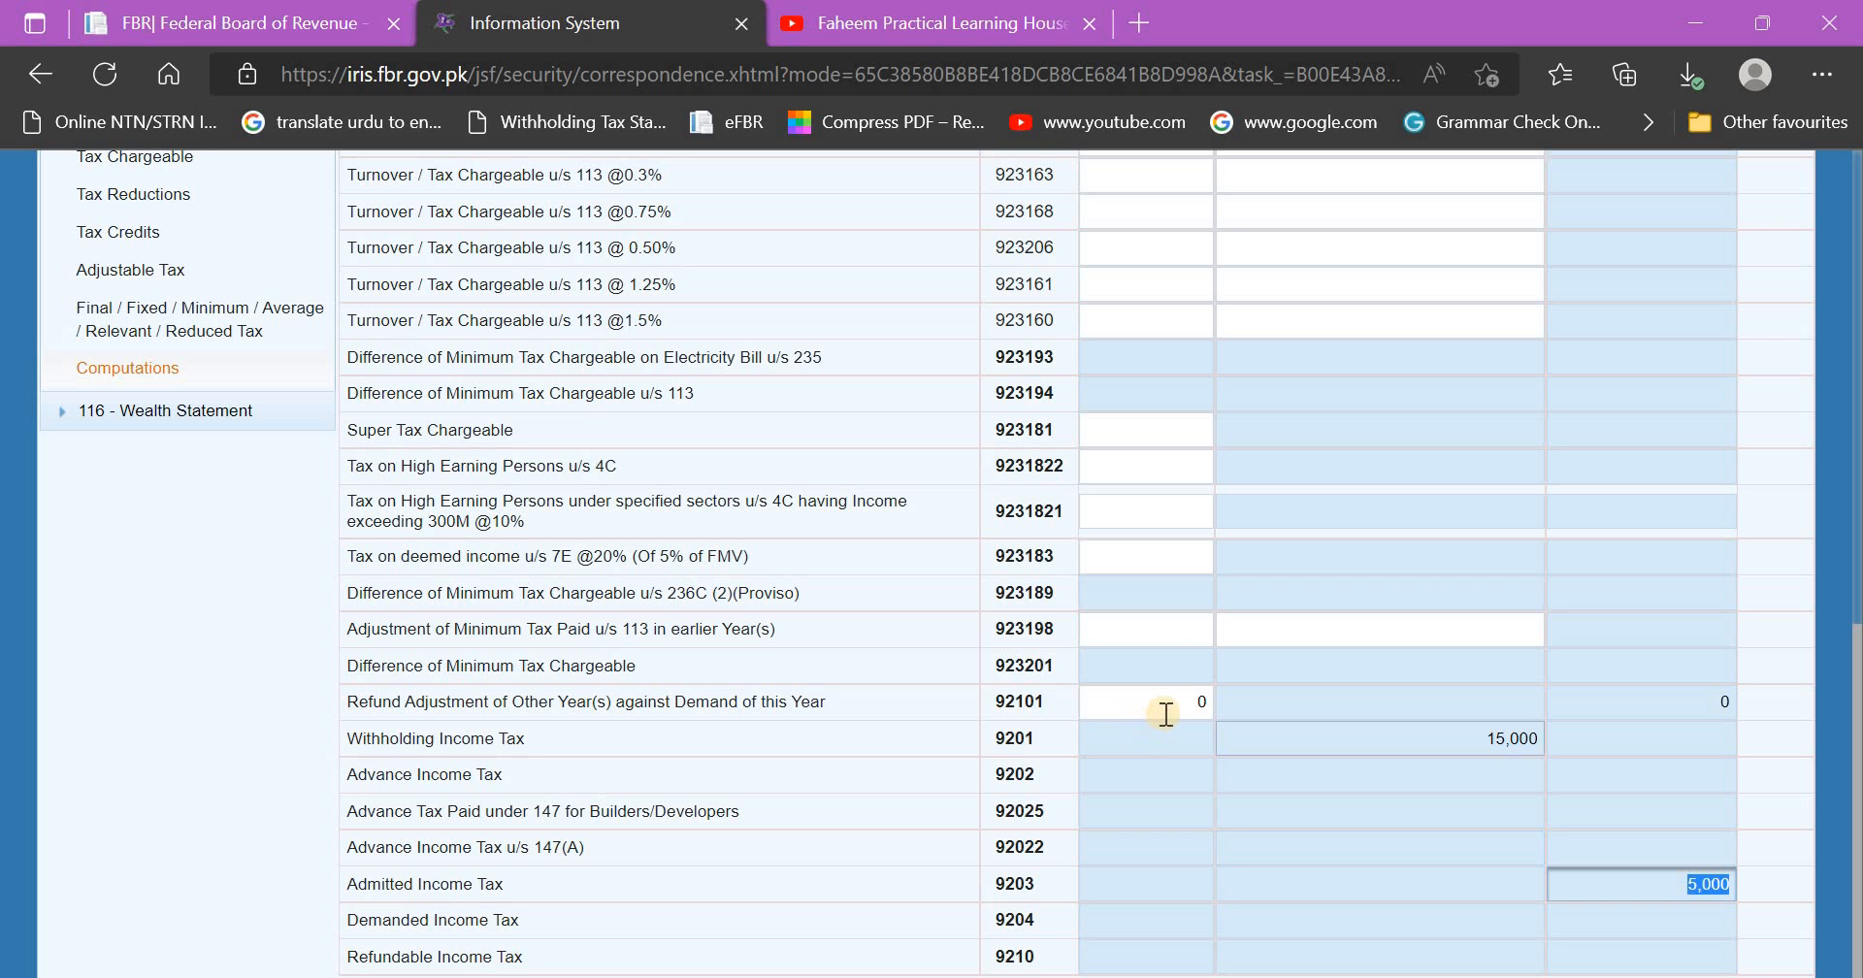
left_click(1164, 703)
key("Delete")
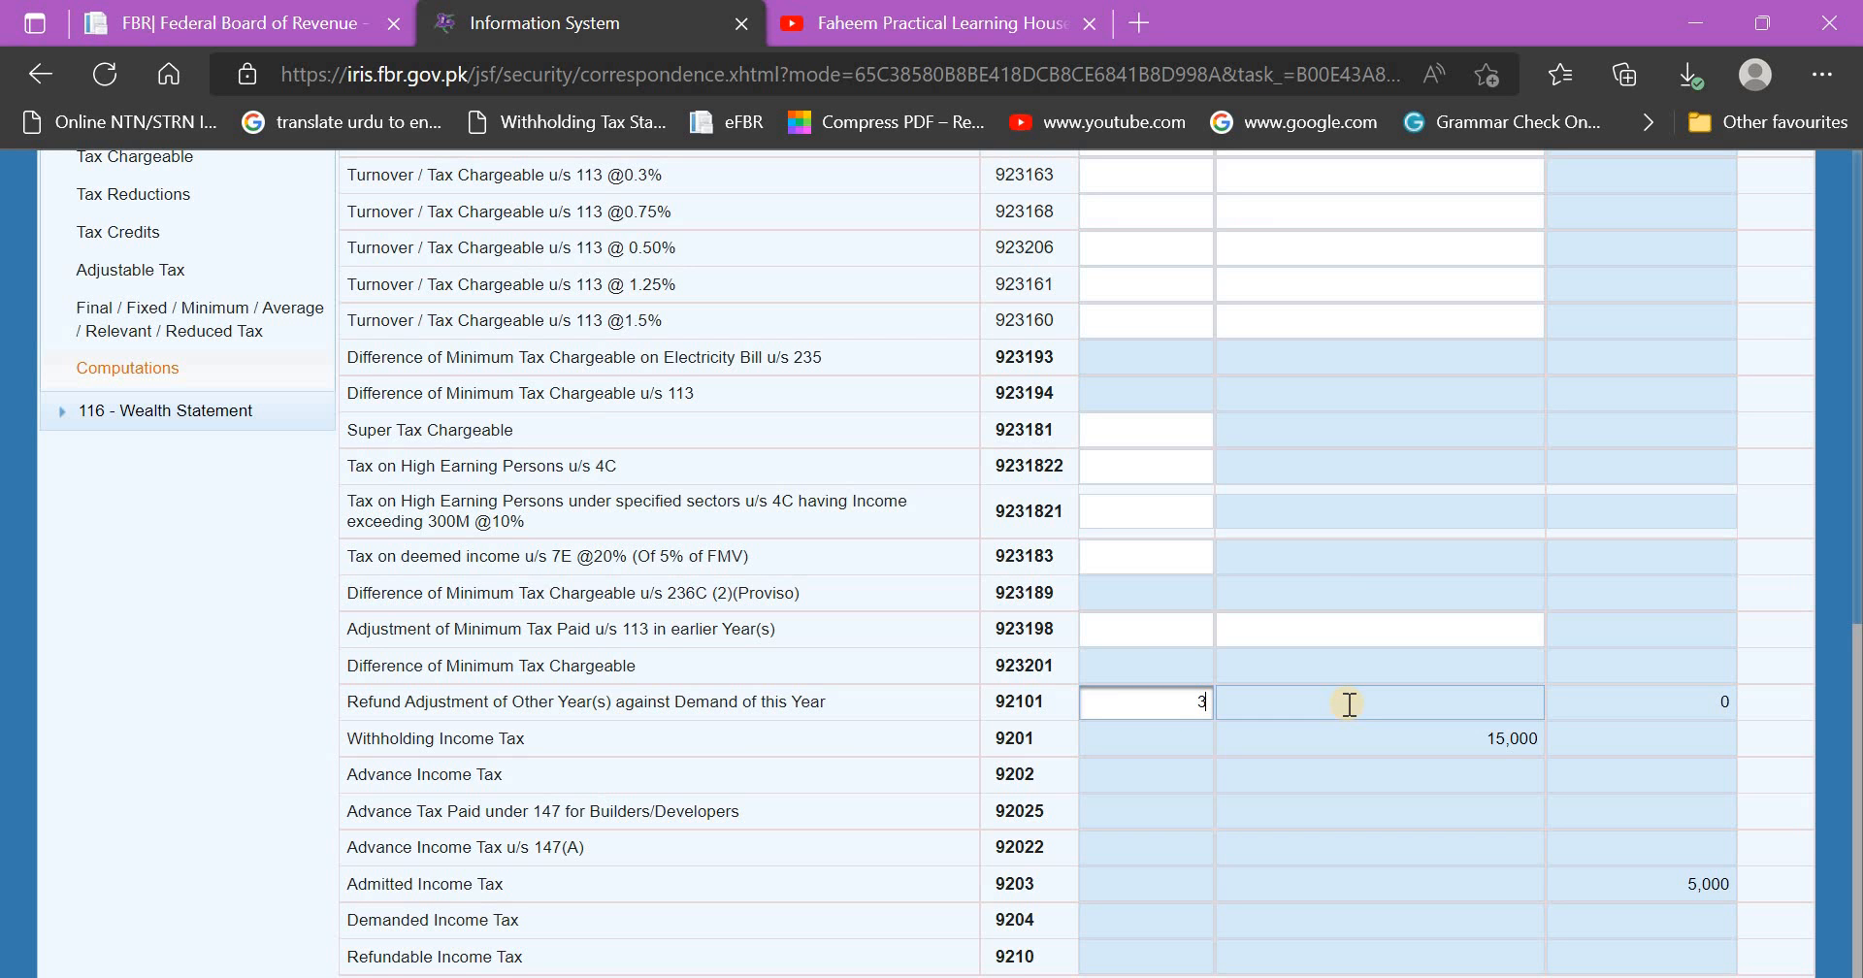
type("3425")
left_click(1348, 702)
scroll(1543, 497, "up", 8)
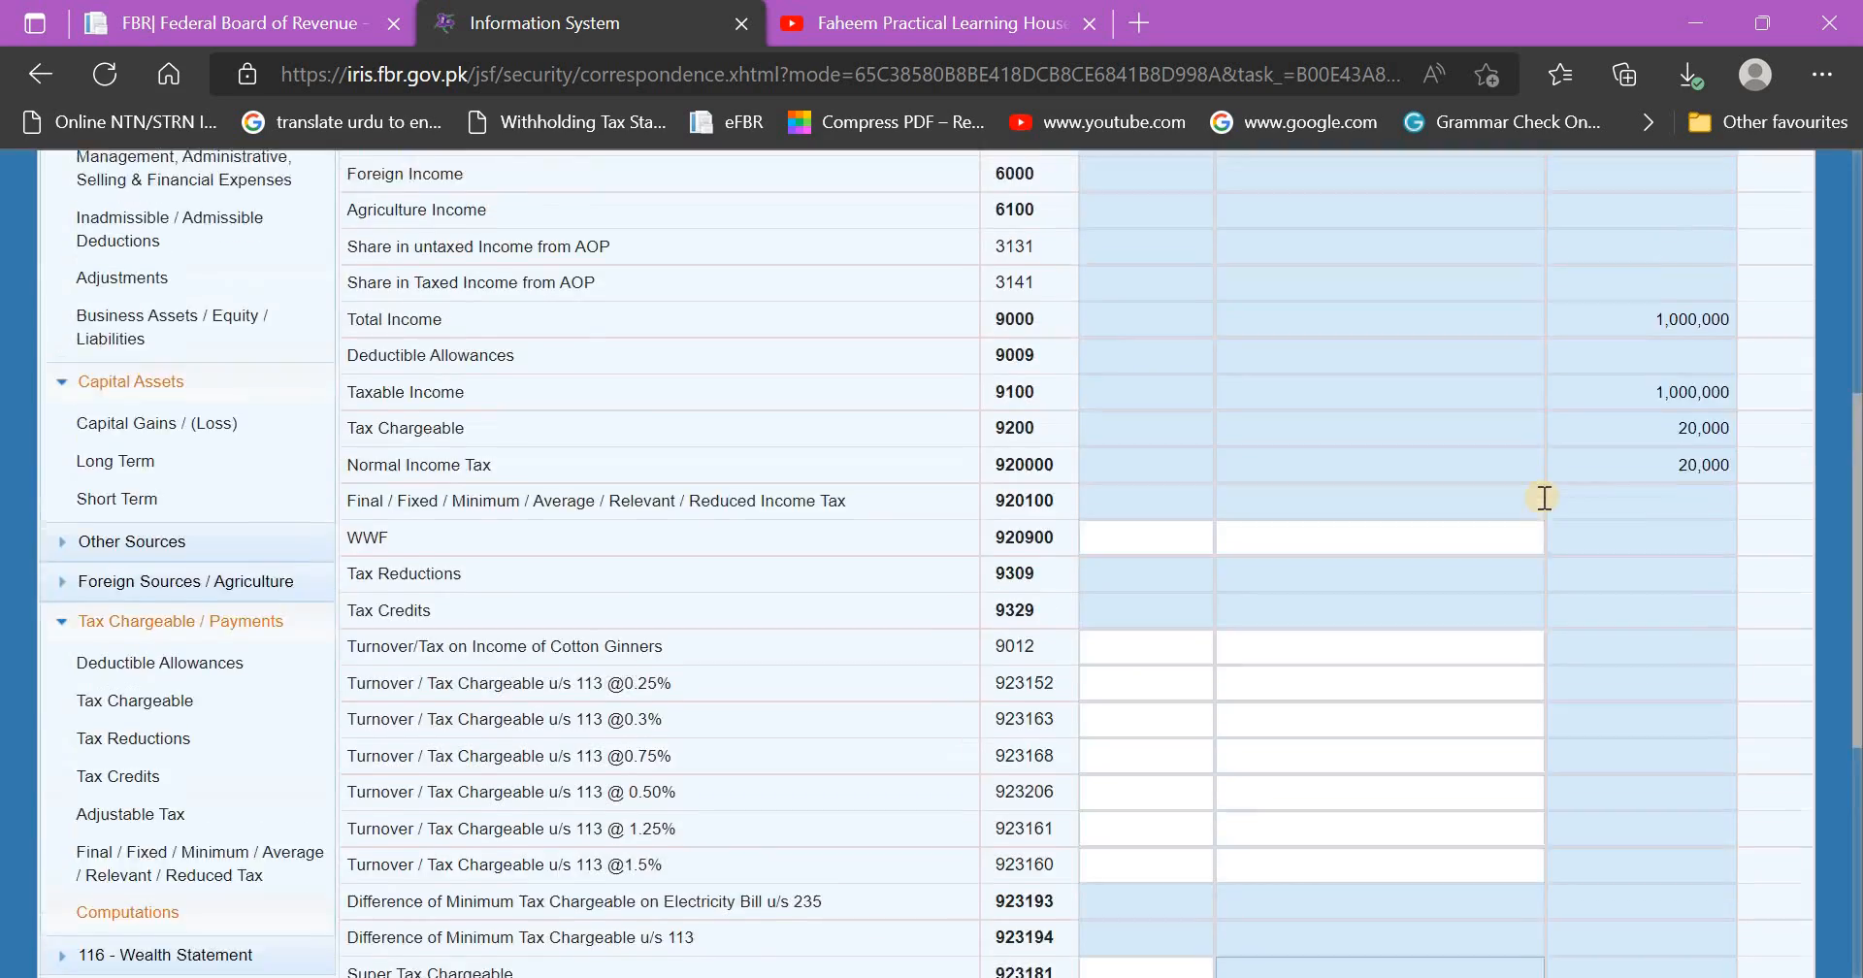
left_click(1547, 480)
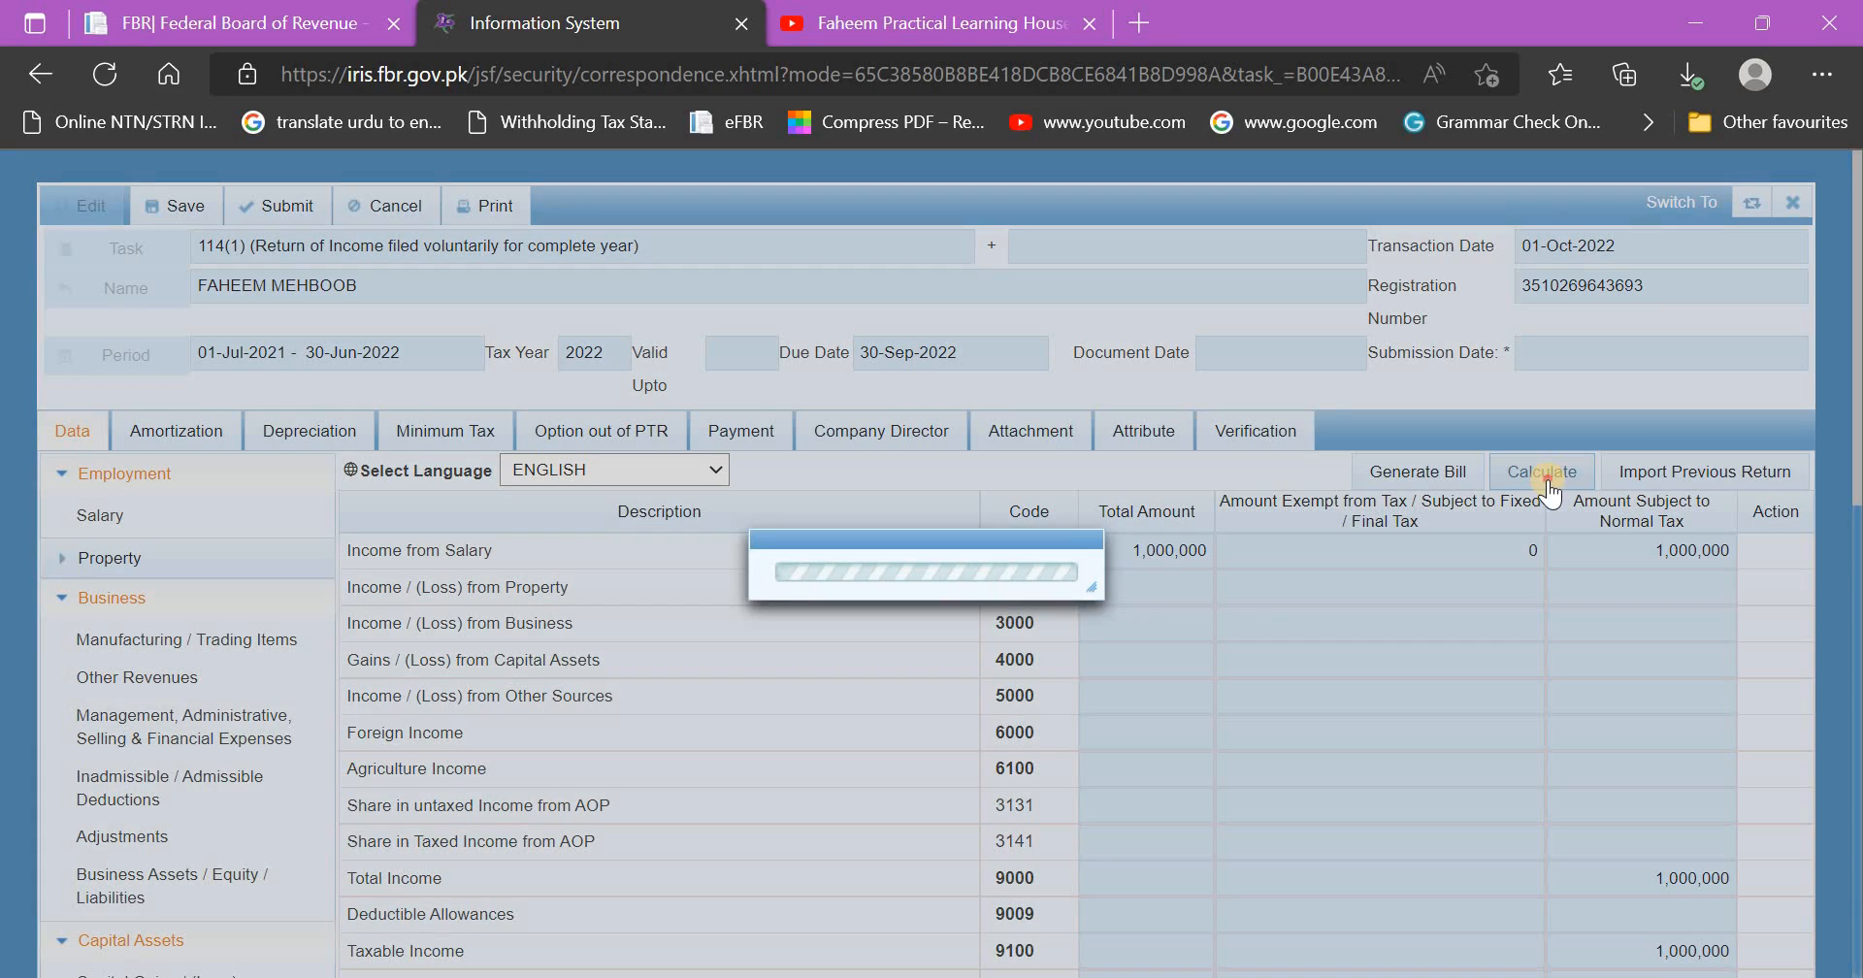
scroll(1510, 637, "down", 10)
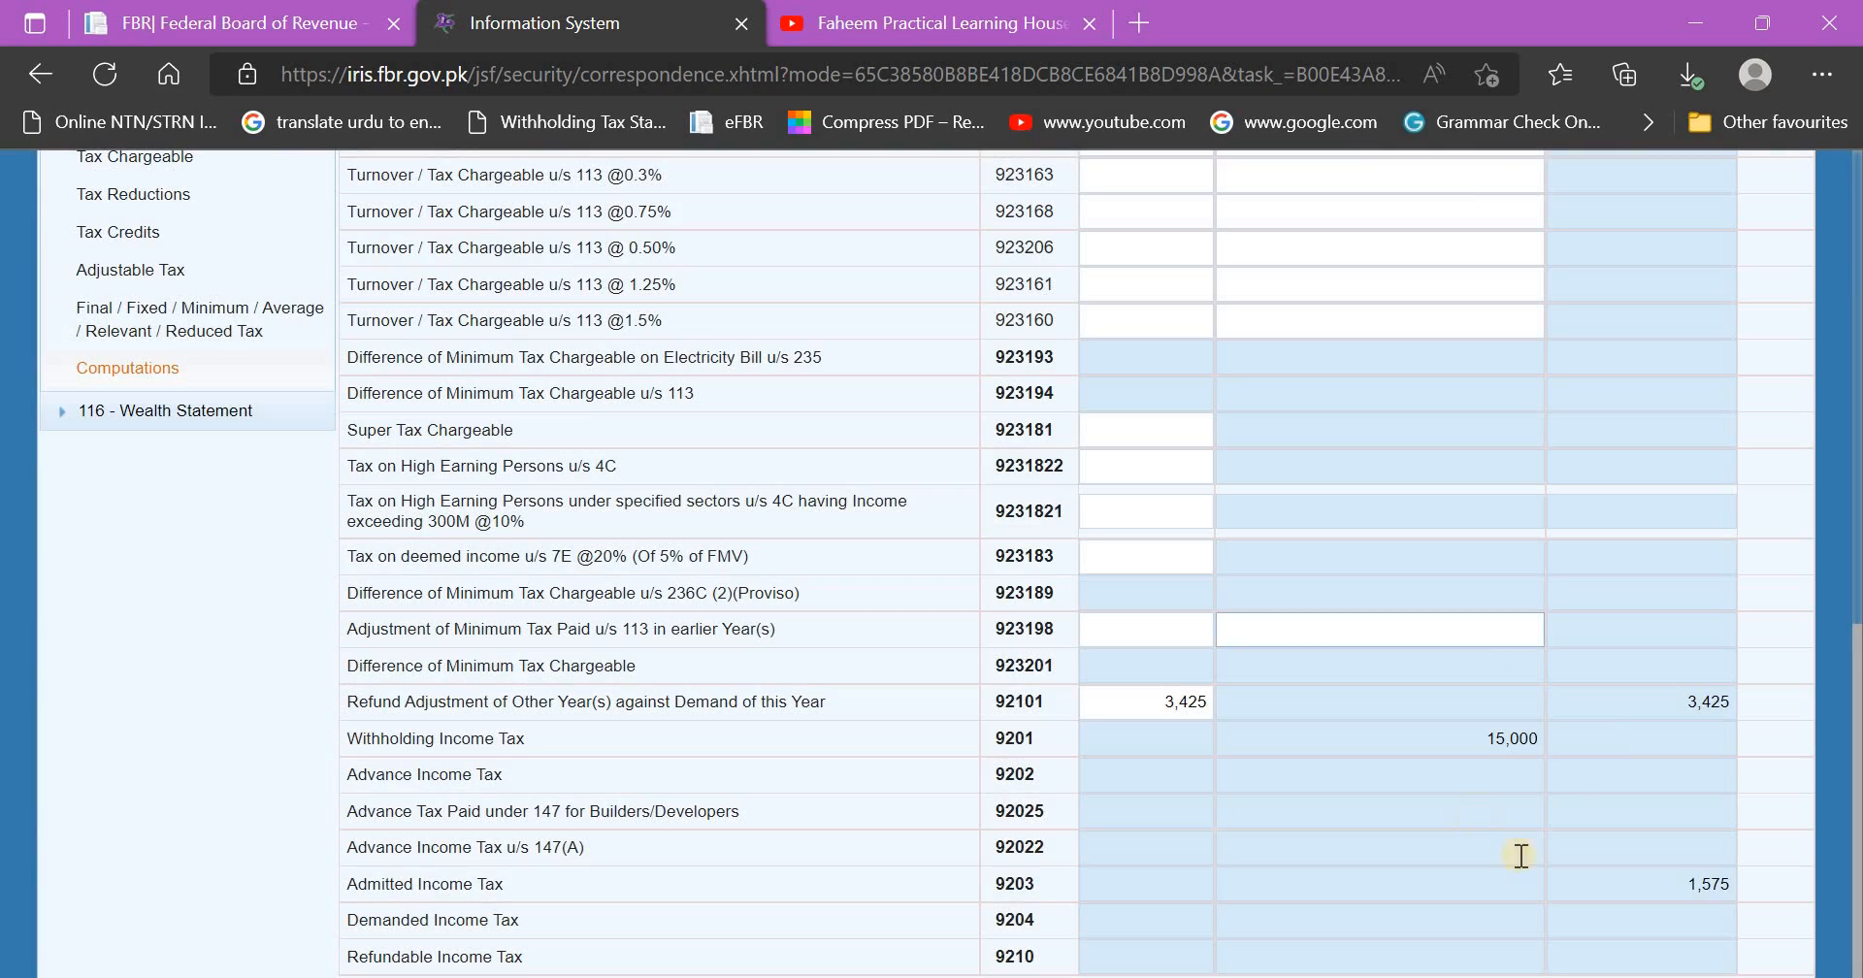
left_click(1698, 885)
left_click_drag(1698, 885, 1733, 885)
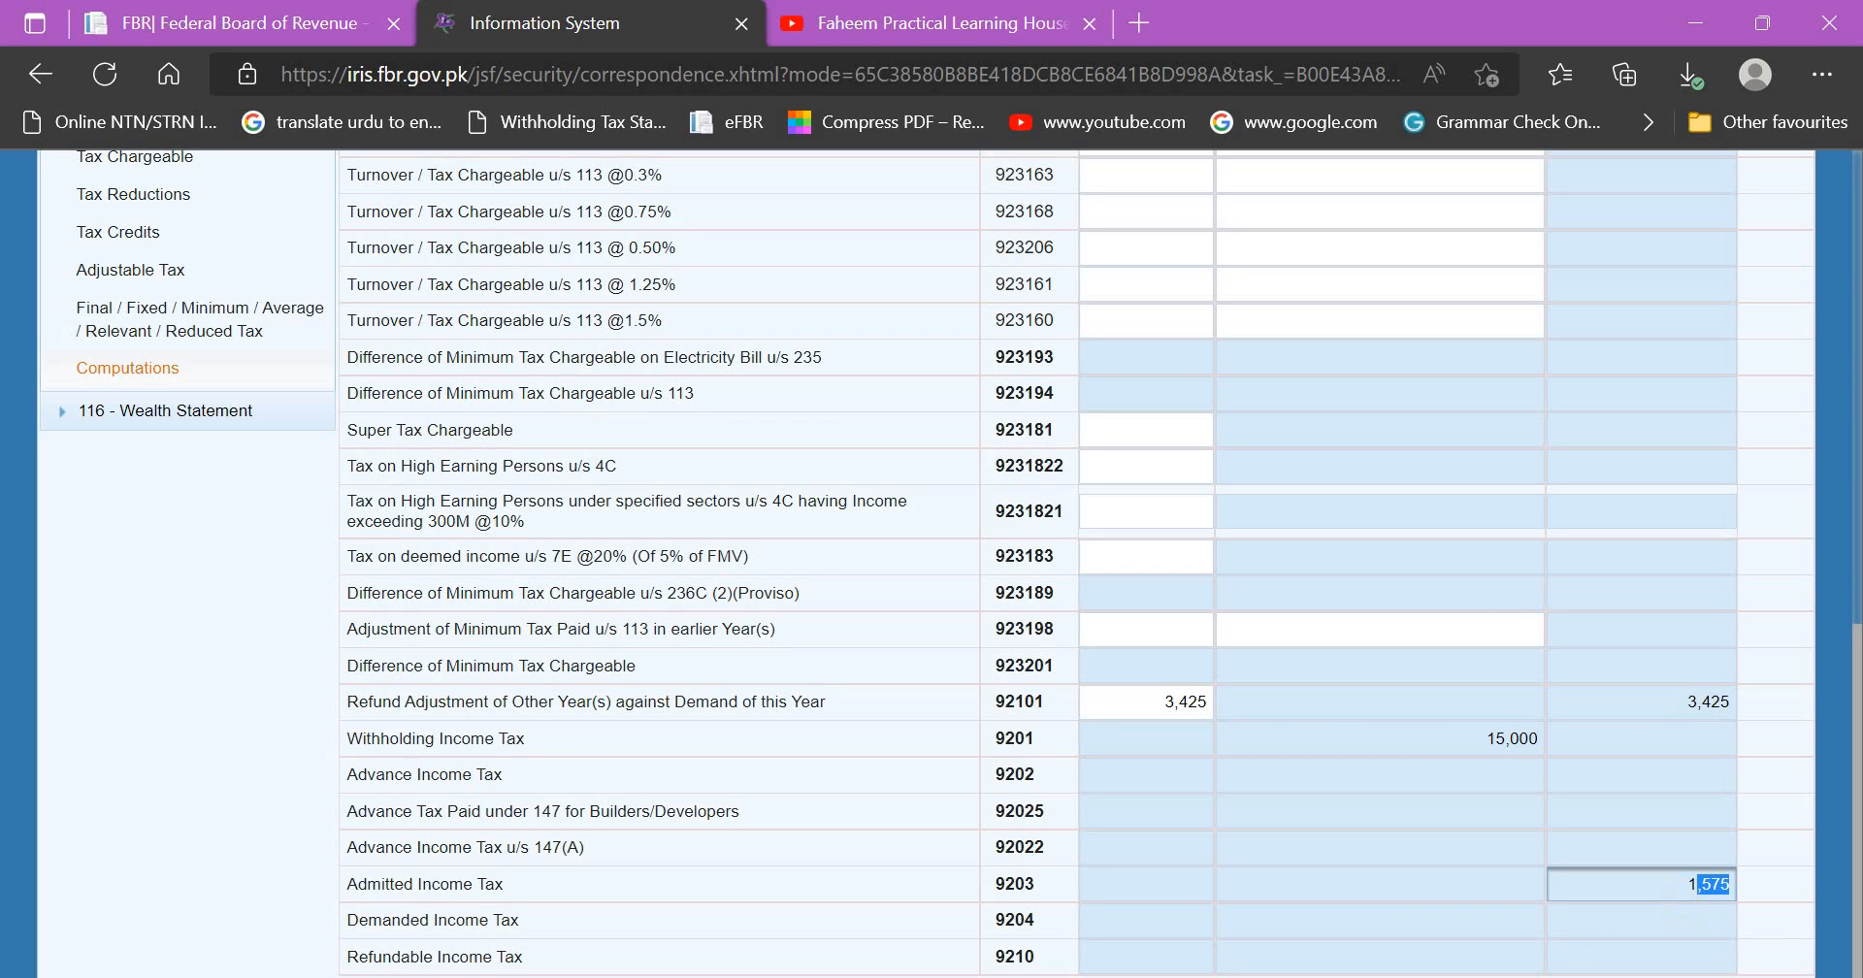
Switch to the Refund workbook in Excel to review the refundable income tax per year, returning to the computations in the browser
mouse_move(1220, 976)
left_click(1387, 914)
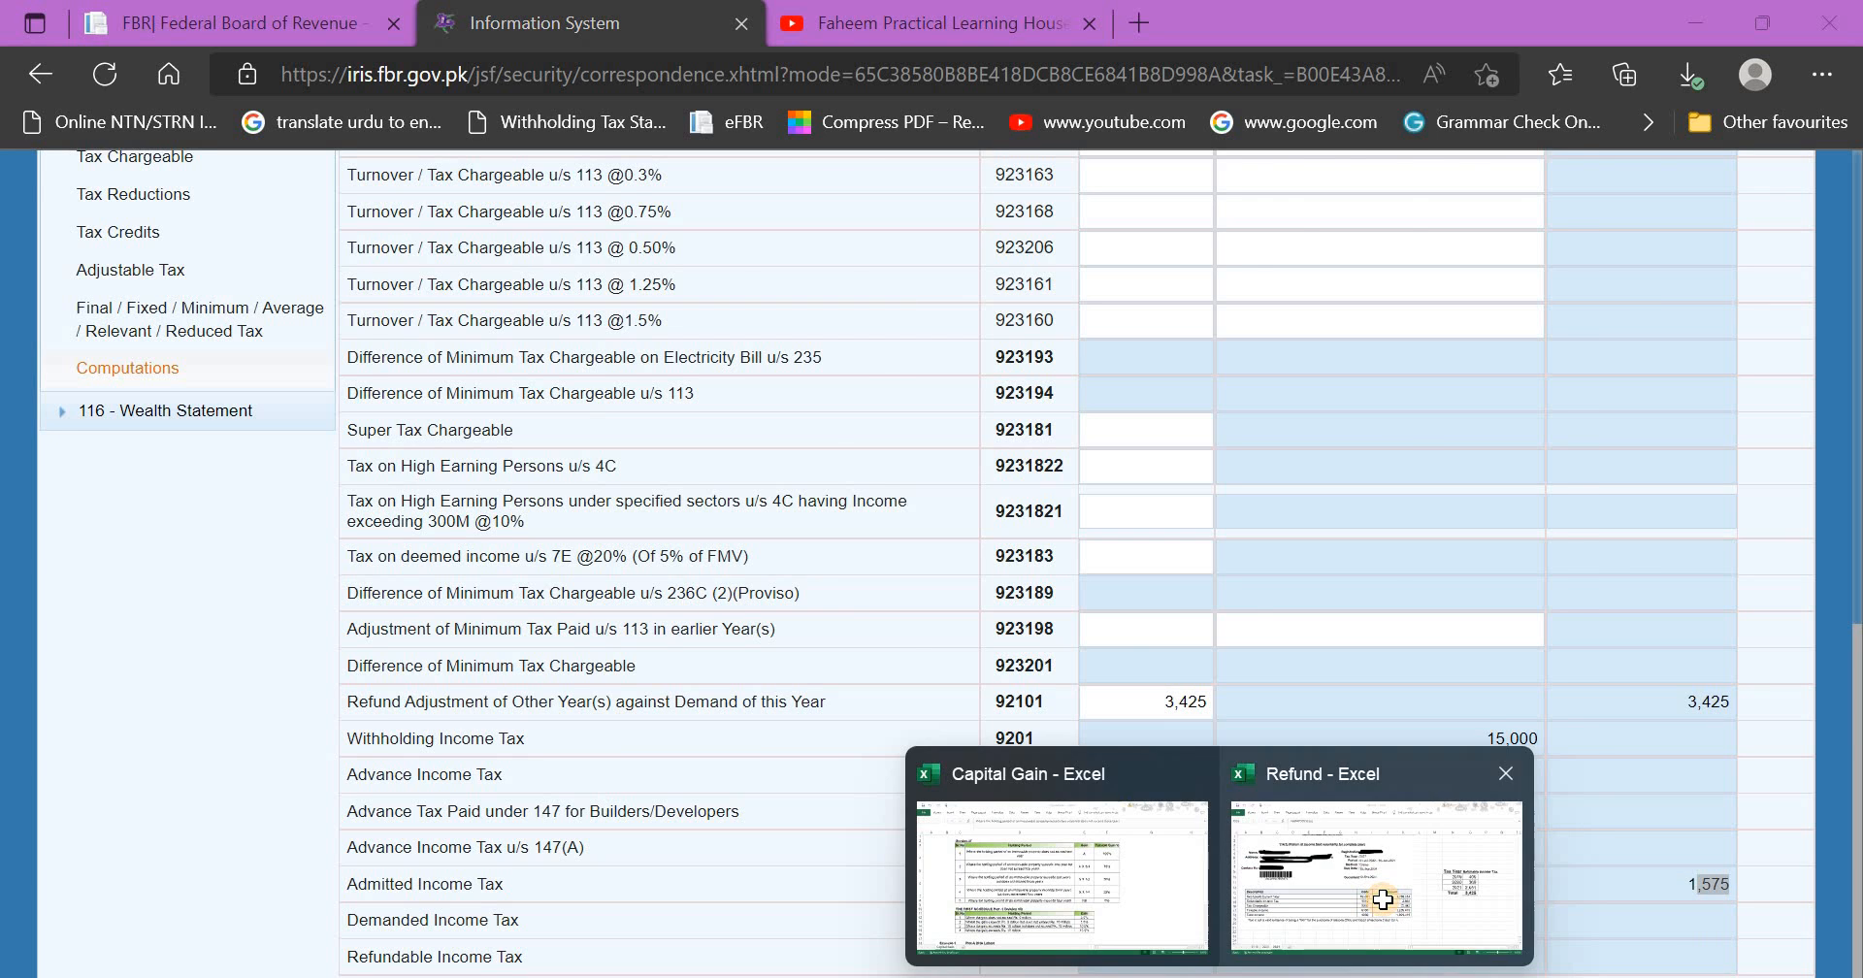
left_click(1397, 879)
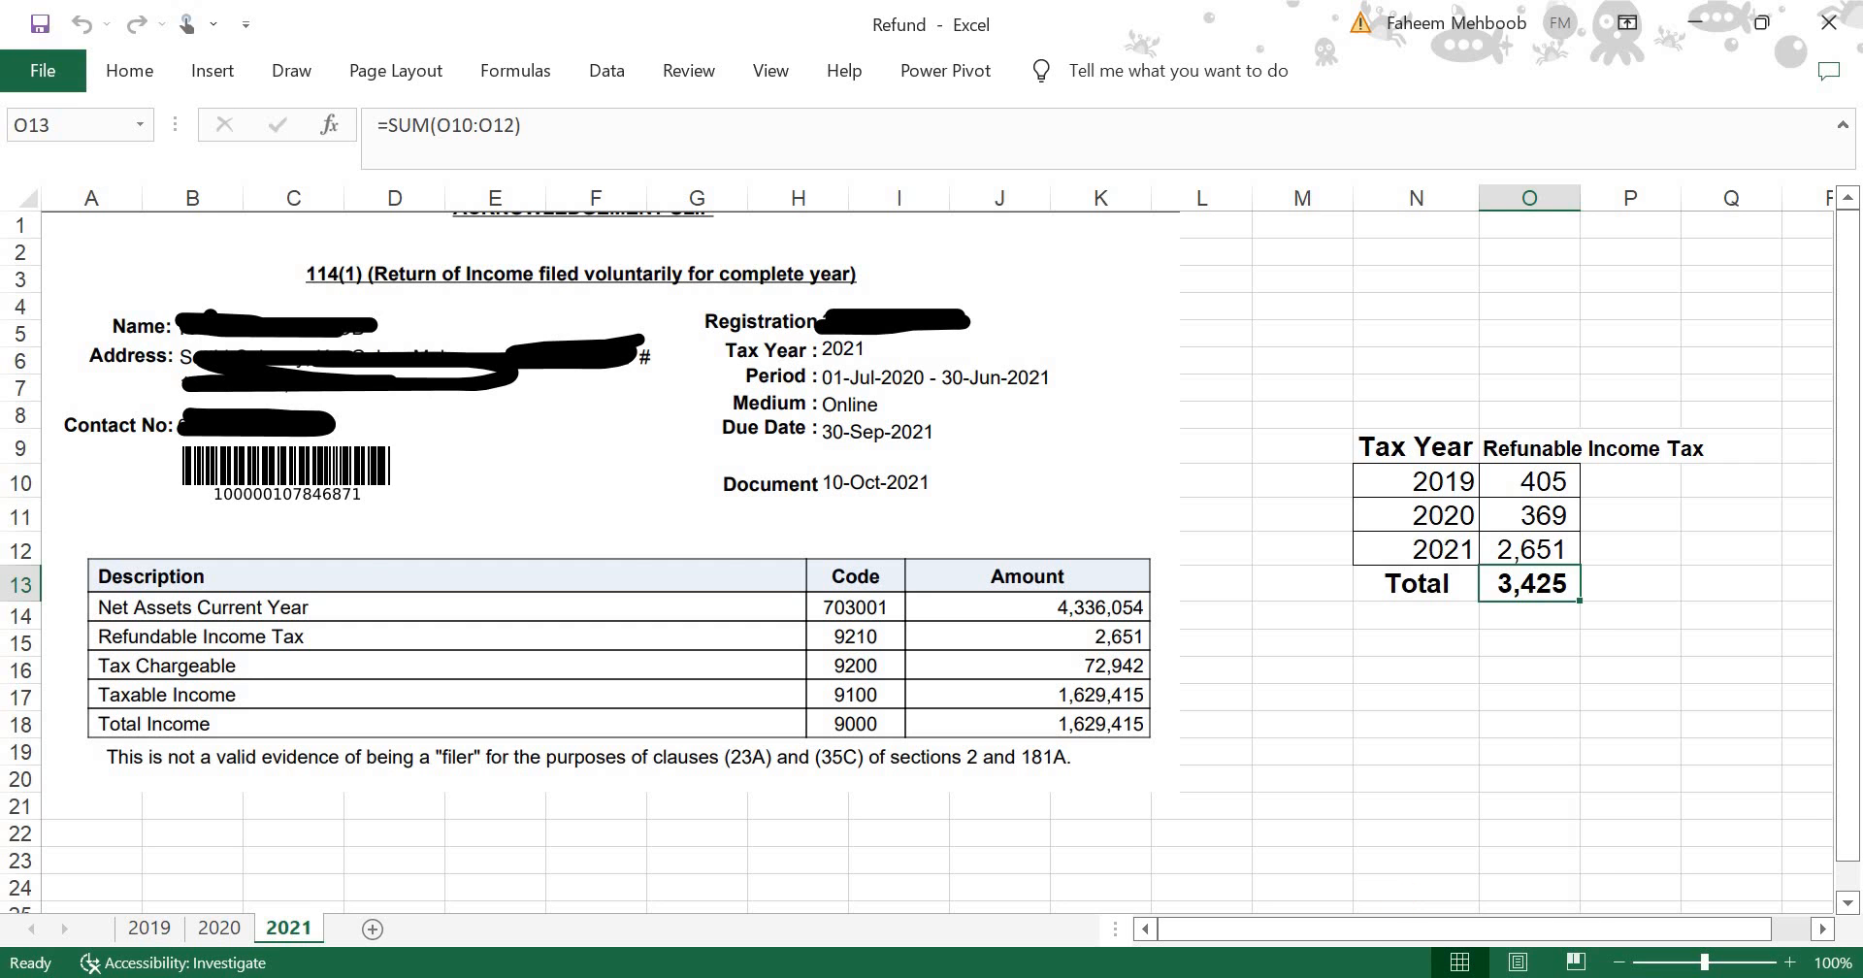
key("alt+Tab")
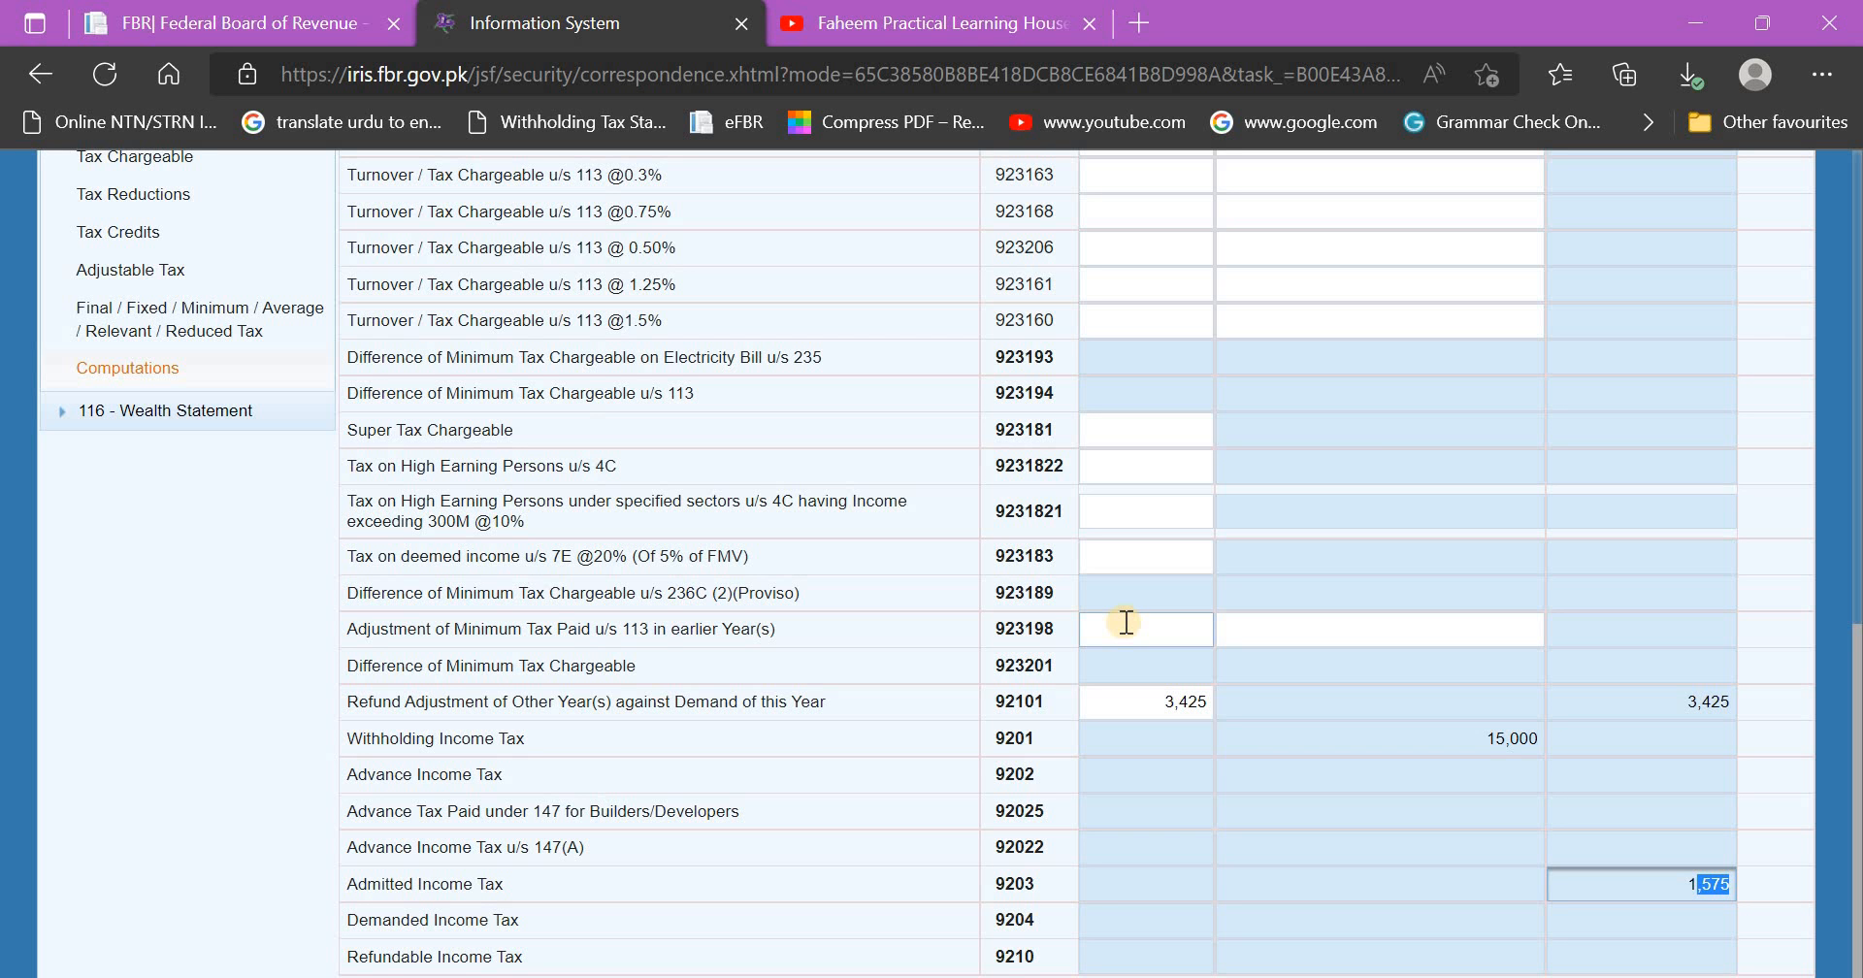
Compare Tax Chargeable and Normal Income Tax with the Refund Adjustment and Withholding Income Tax rows in the computations
scroll(1671, 511, "up", 6)
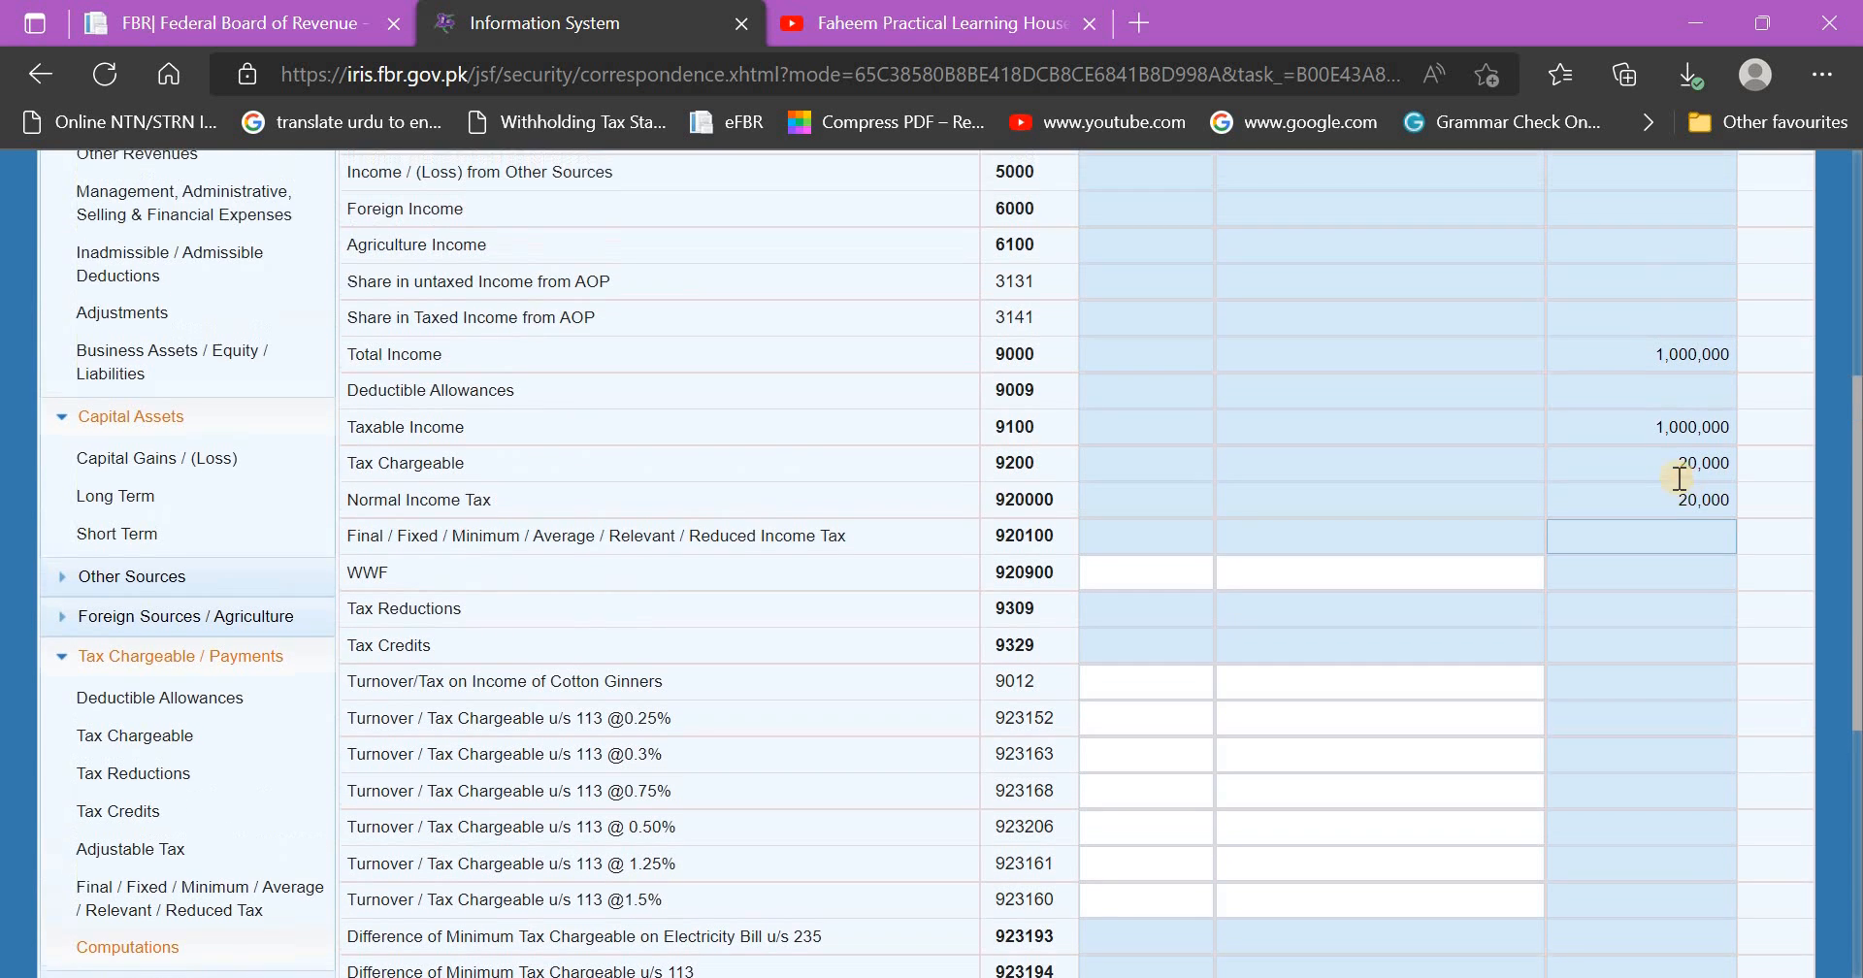
double_click(1691, 466)
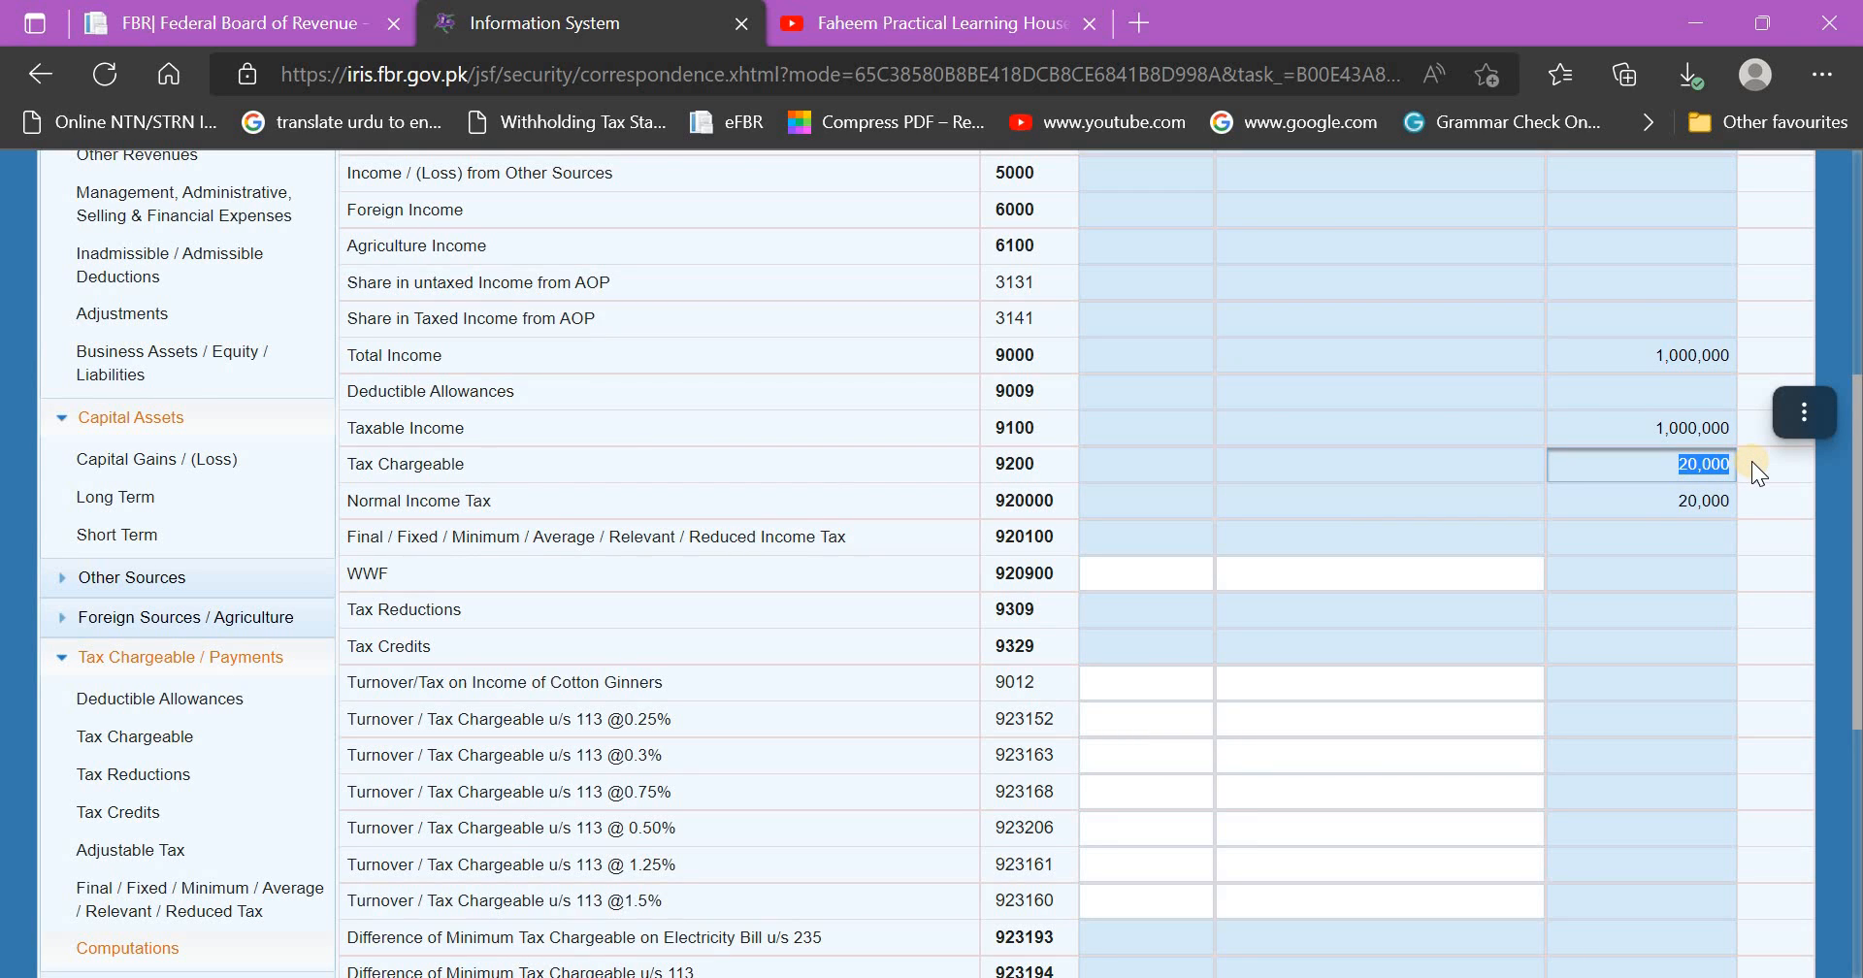
scroll(1670, 622, "down", 6)
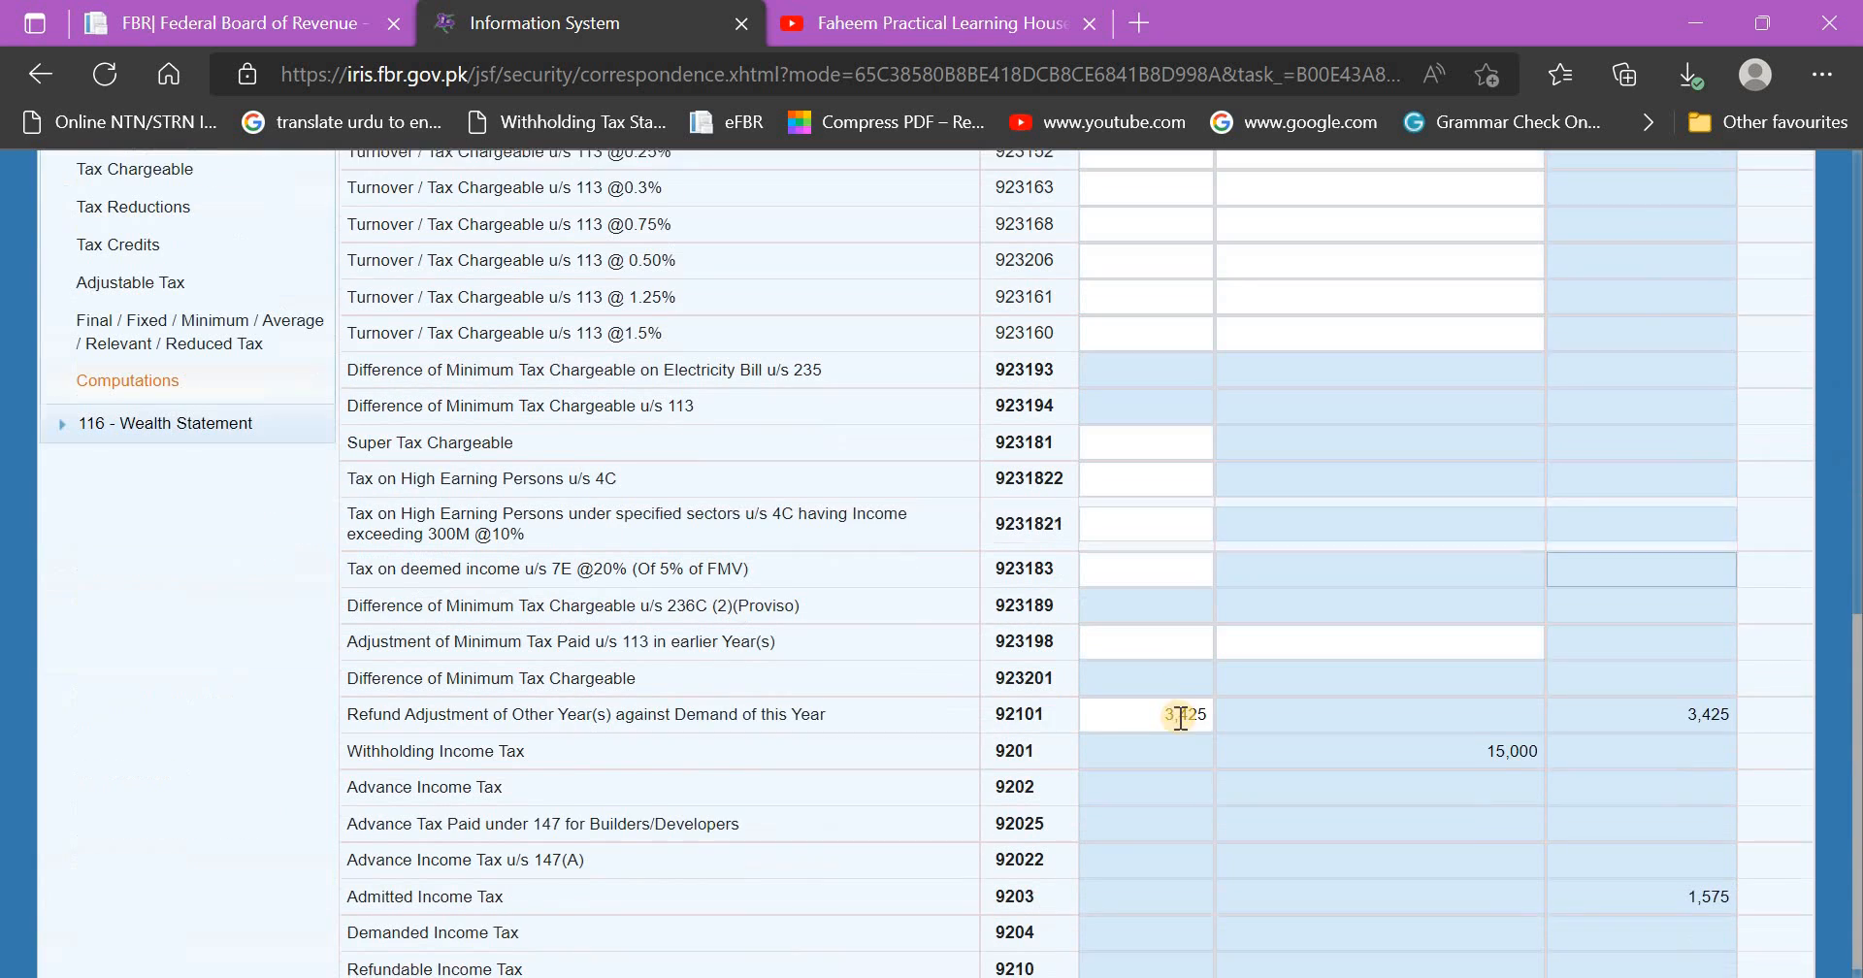
double_click(1203, 701)
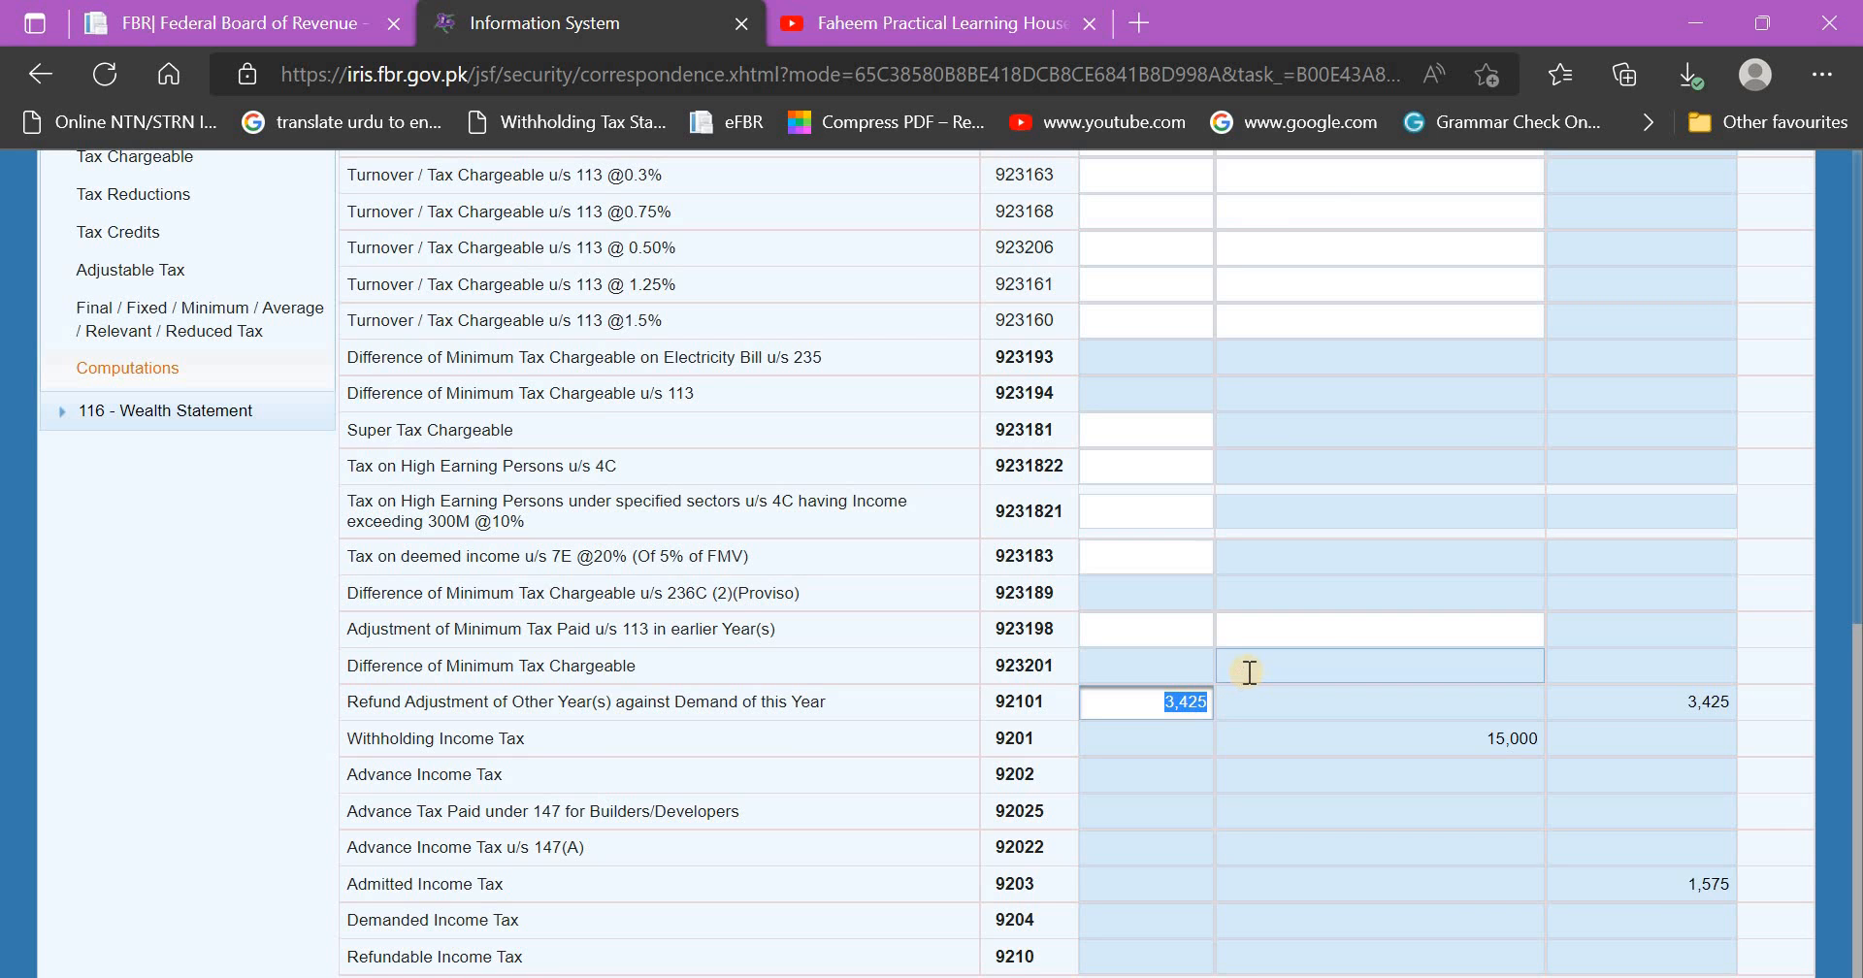
scroll(1437, 665, "up", 3)
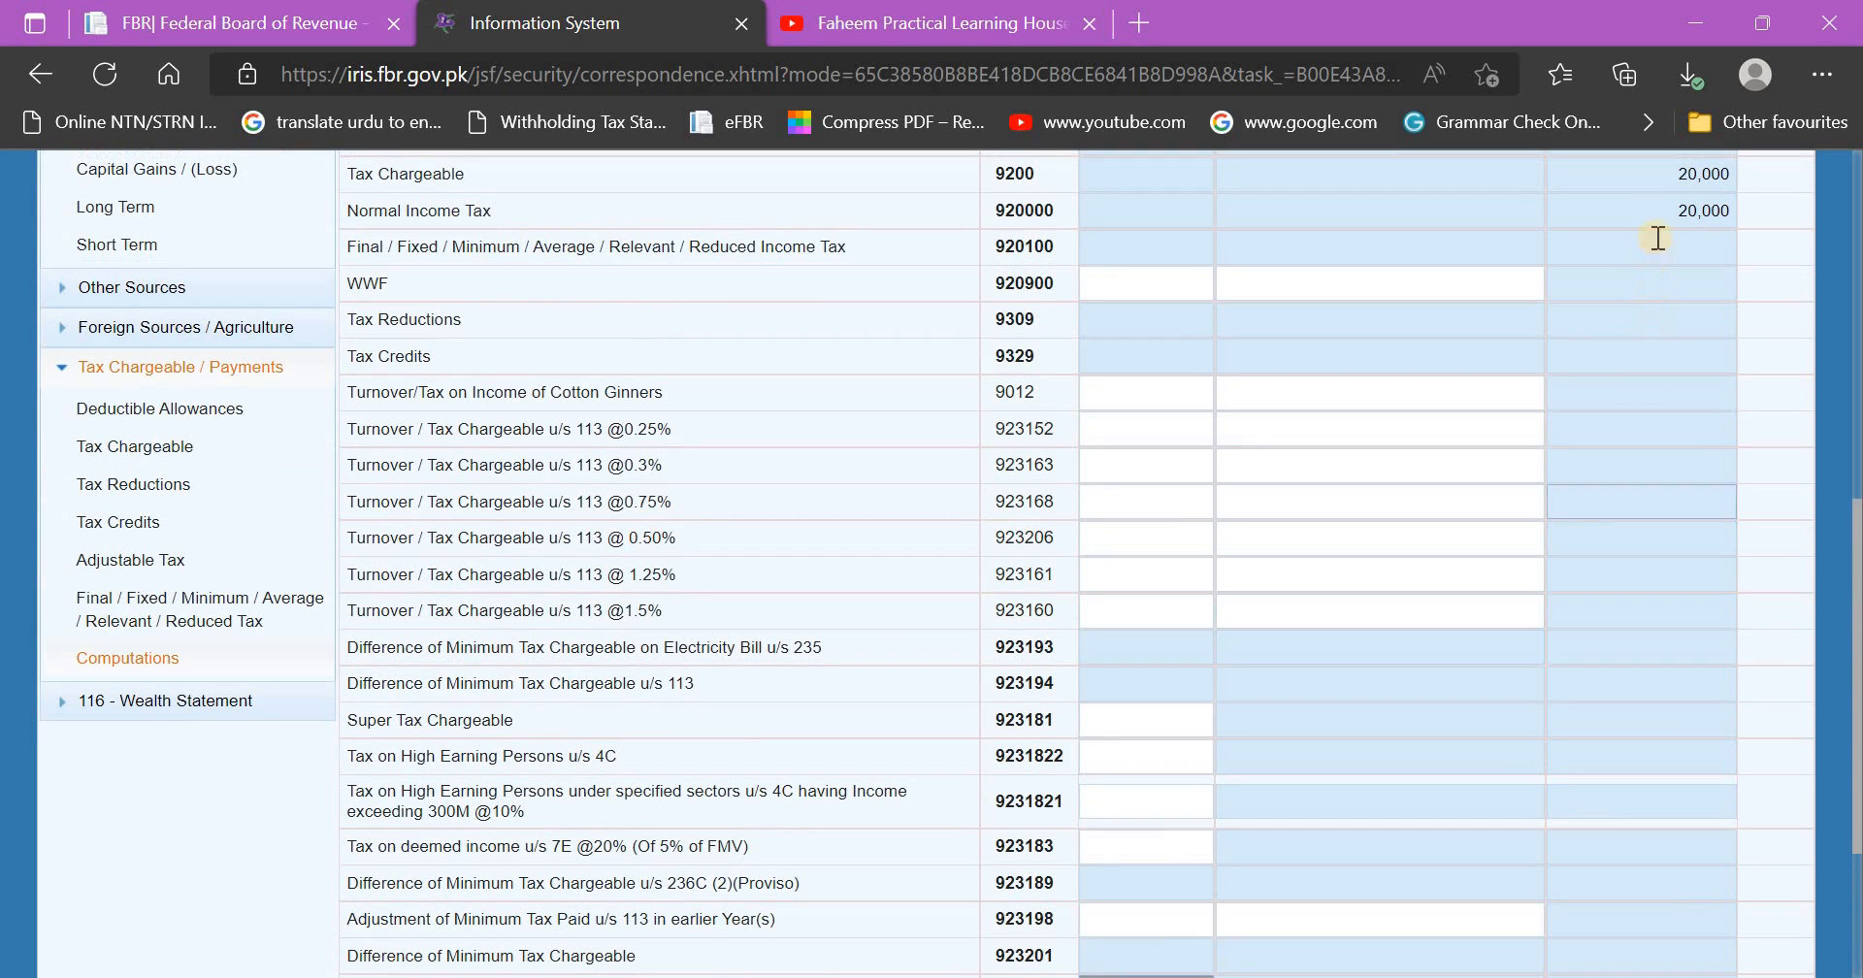
left_click_drag(1752, 203, 1599, 286)
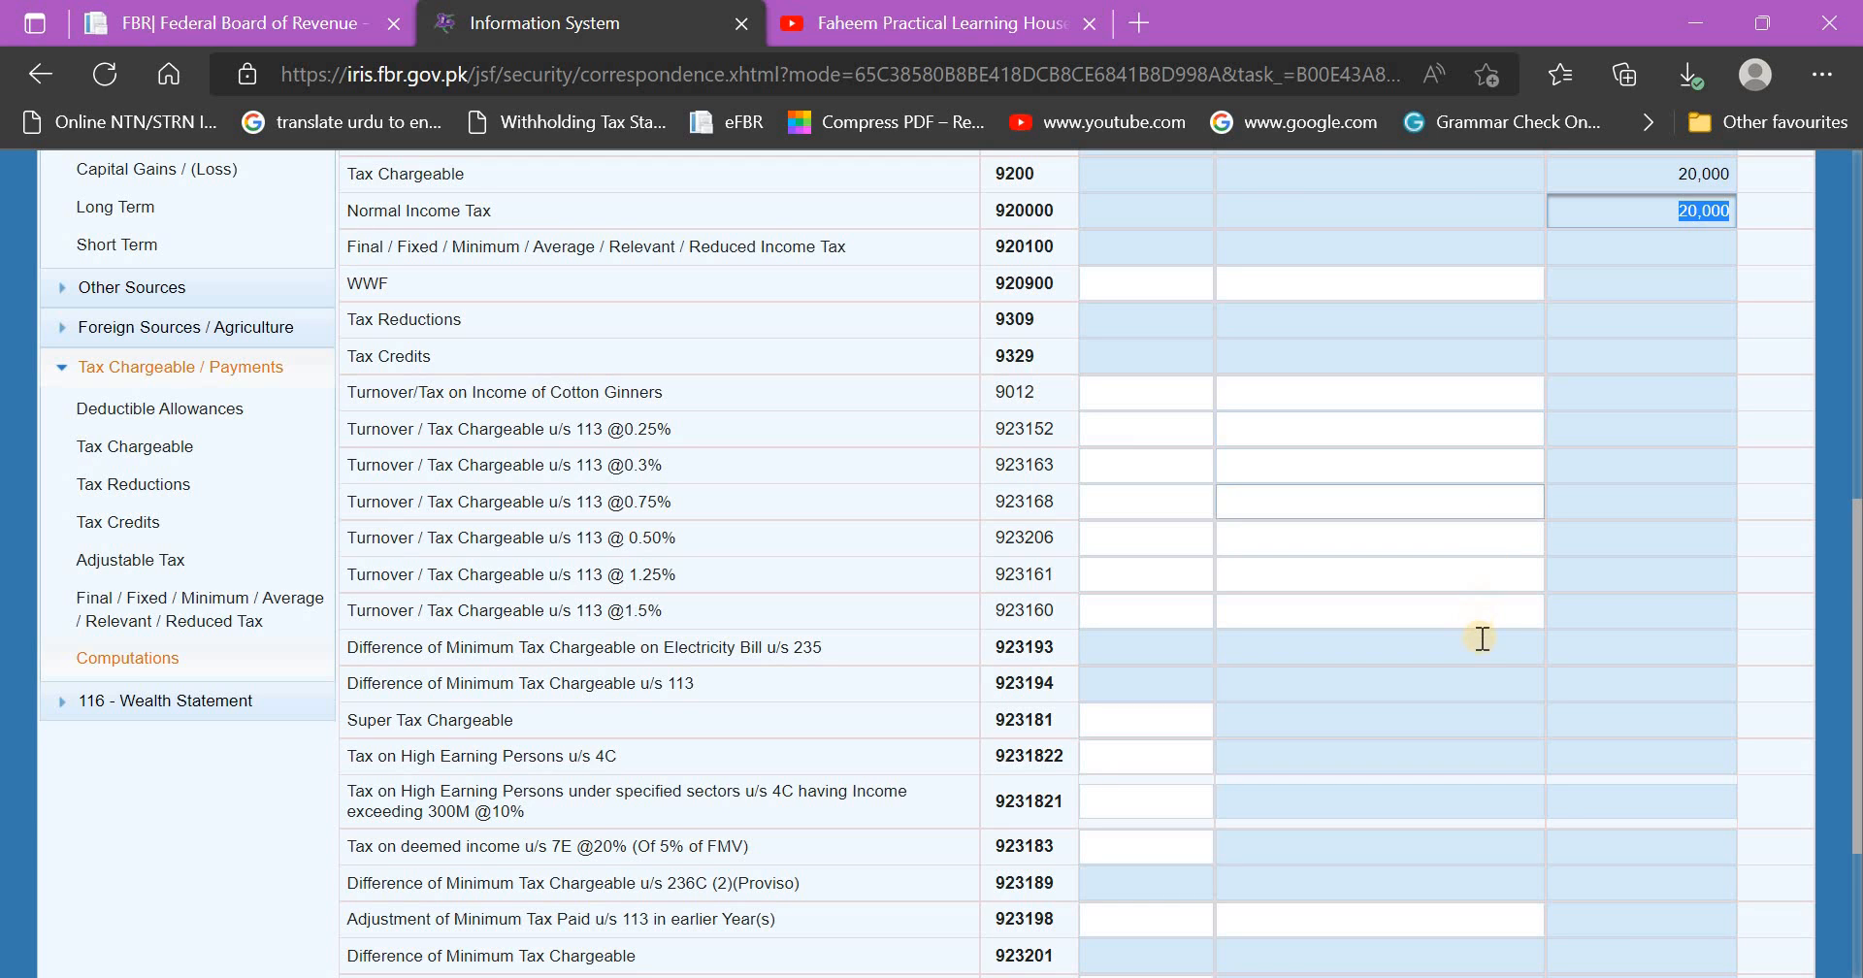
scroll(1709, 885, "down", 3)
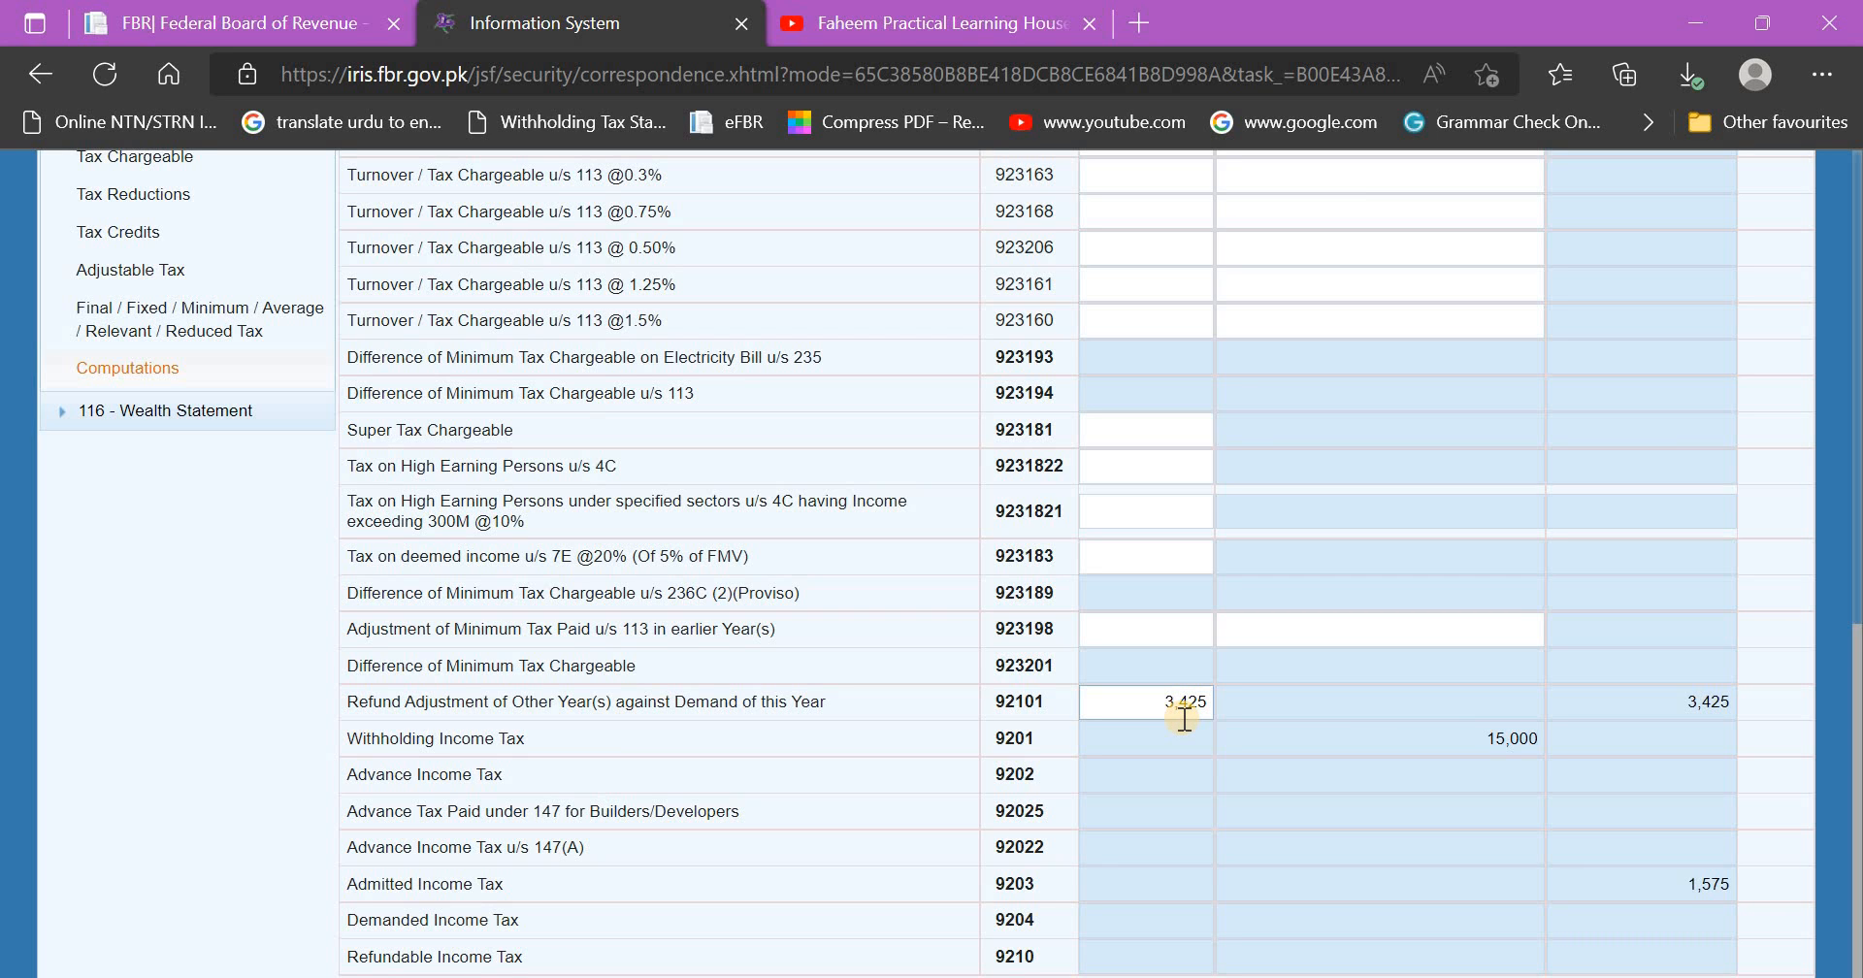
left_click(1188, 737)
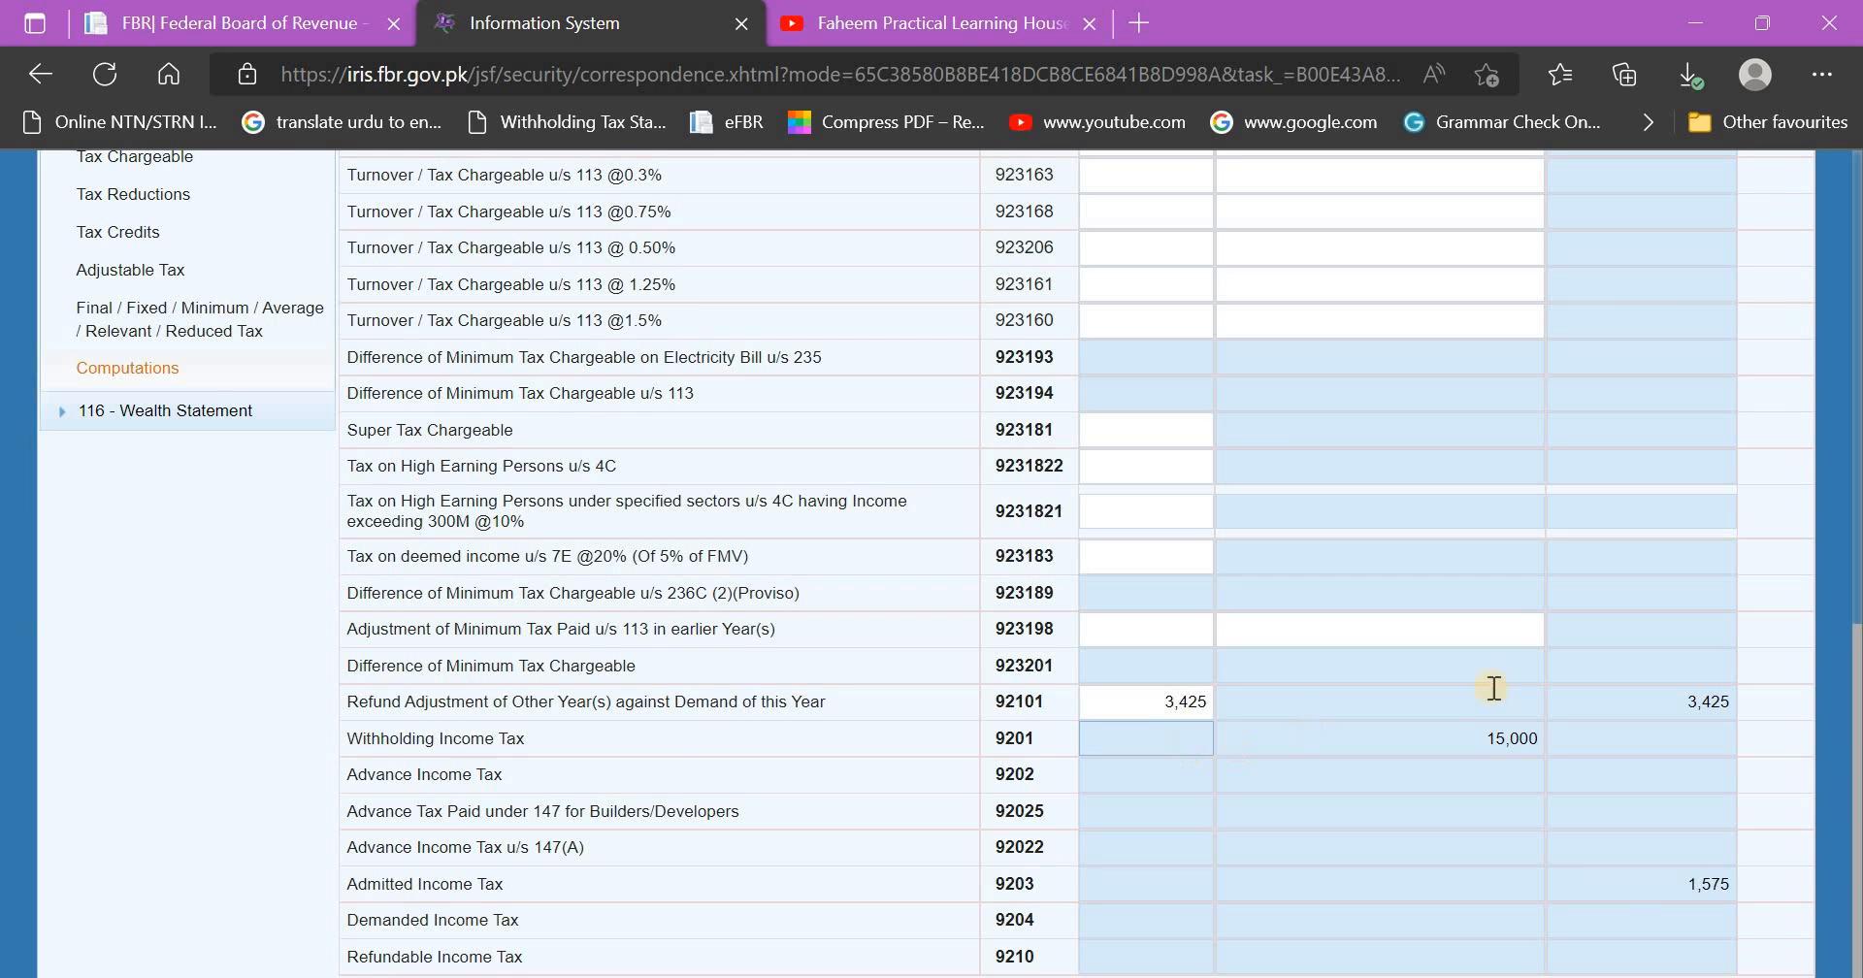
scroll(1553, 631, "up", 4)
left_click(1661, 470)
scroll(1655, 739, "down", 2)
left_click(1657, 753)
scroll(1650, 753, "down", 2)
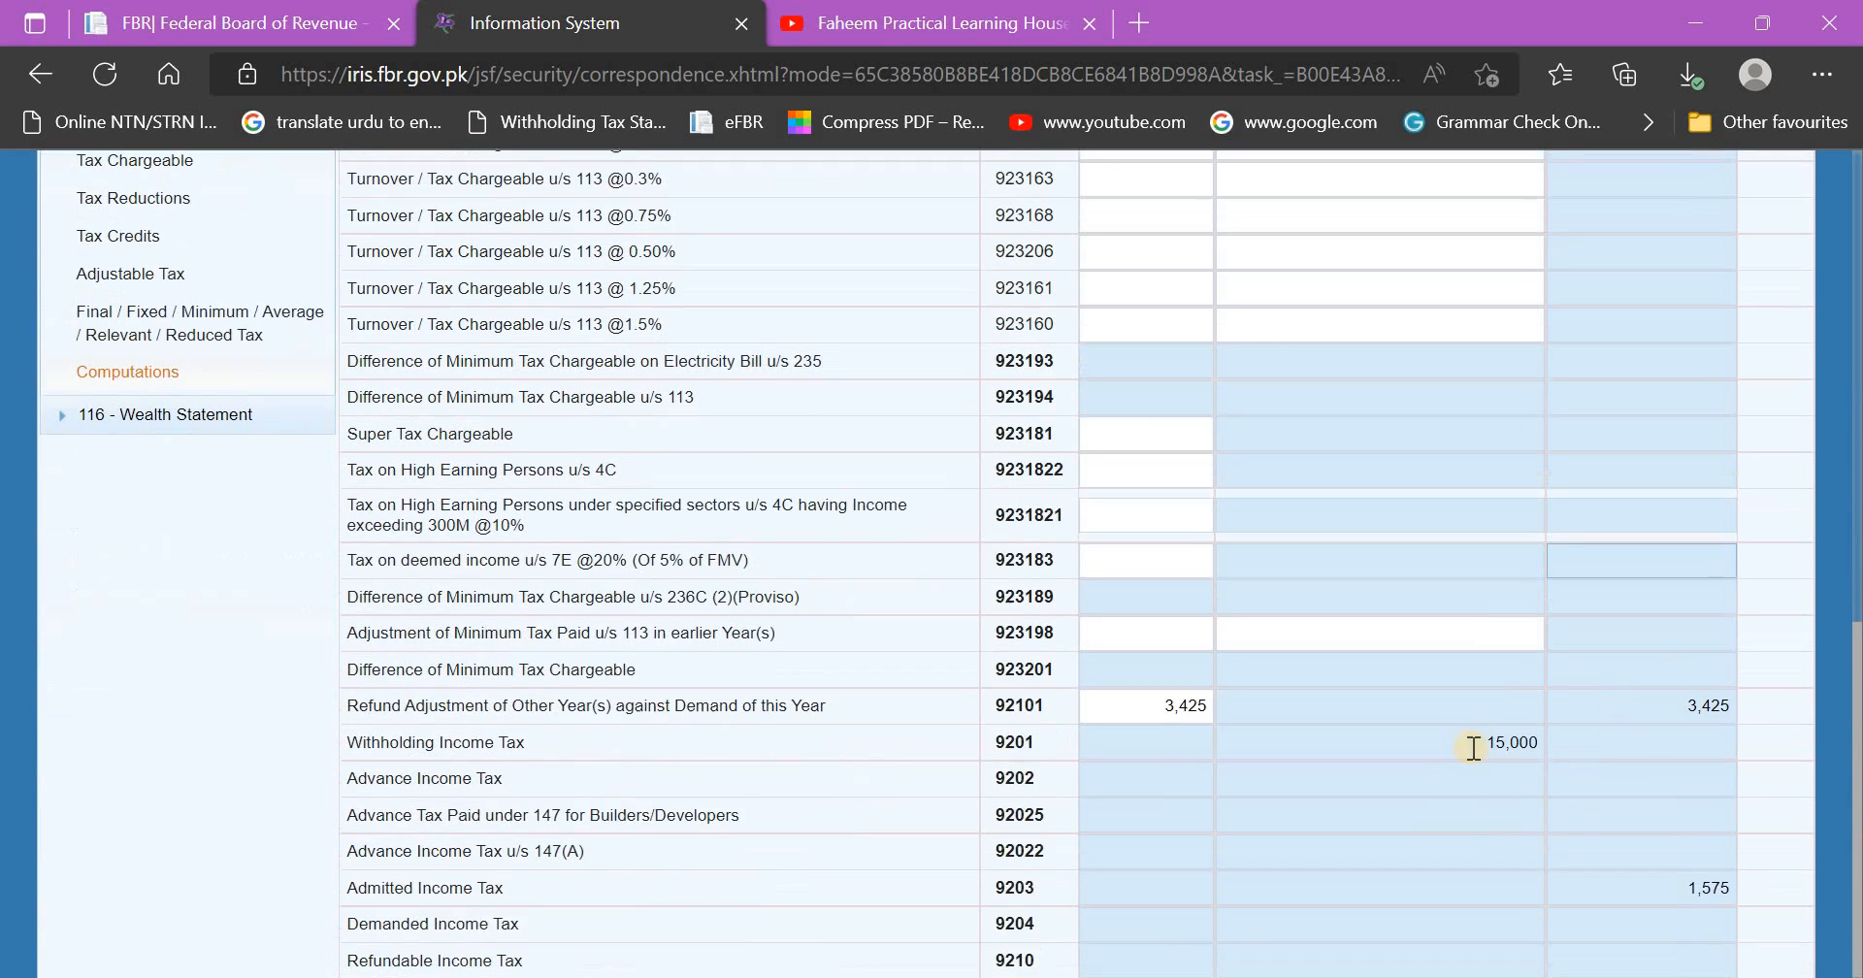
left_click_drag(1474, 747, 1541, 745)
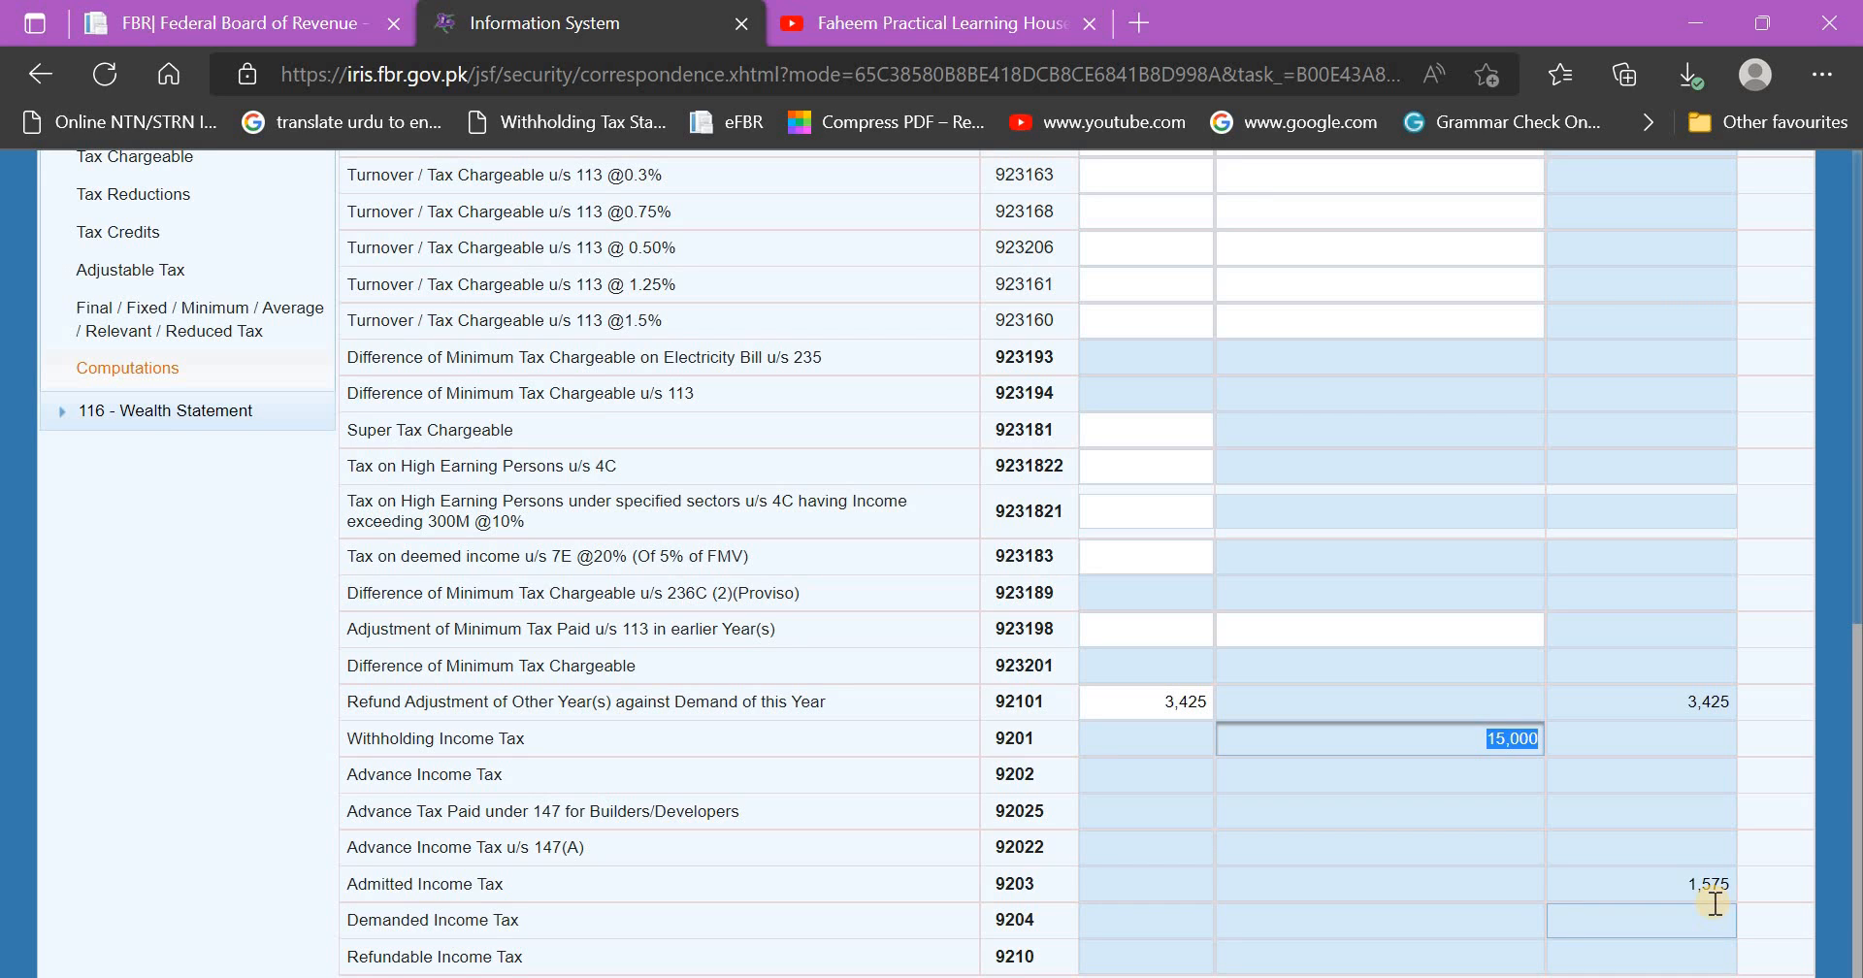
Examine the Refundable Income Tax row at the end of the computations
left_click(1694, 960)
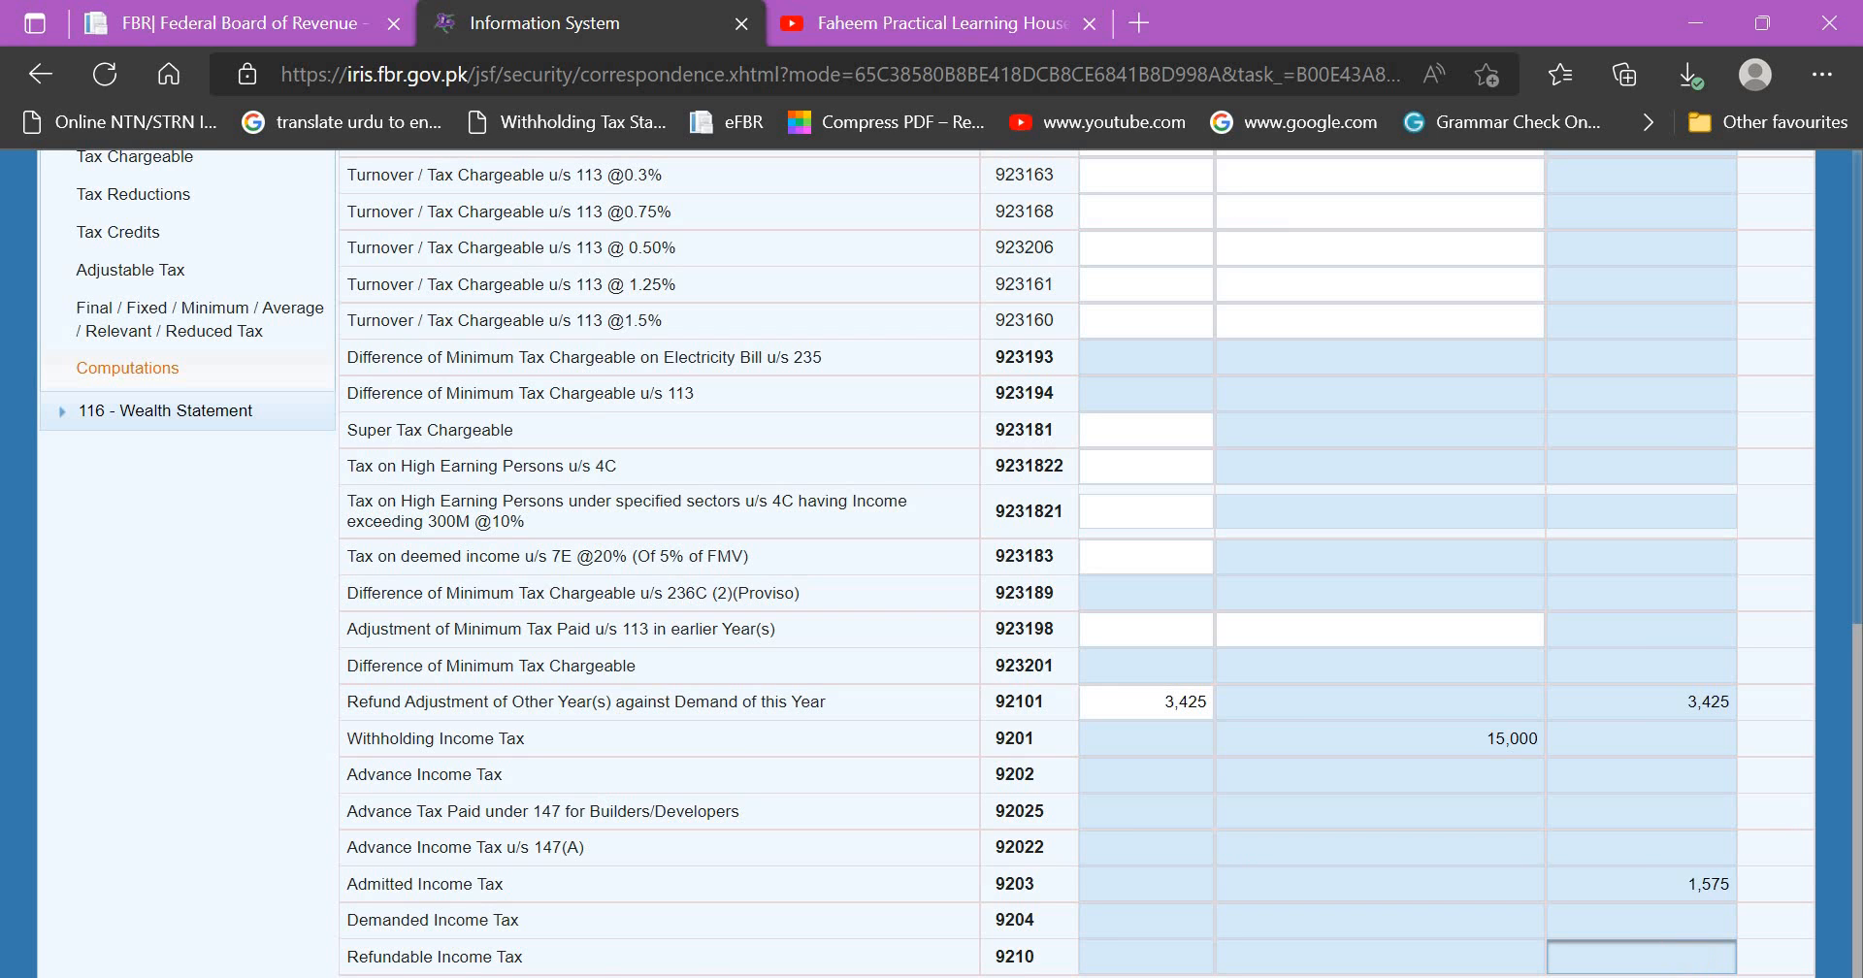
left_click_drag(524, 958, 332, 959)
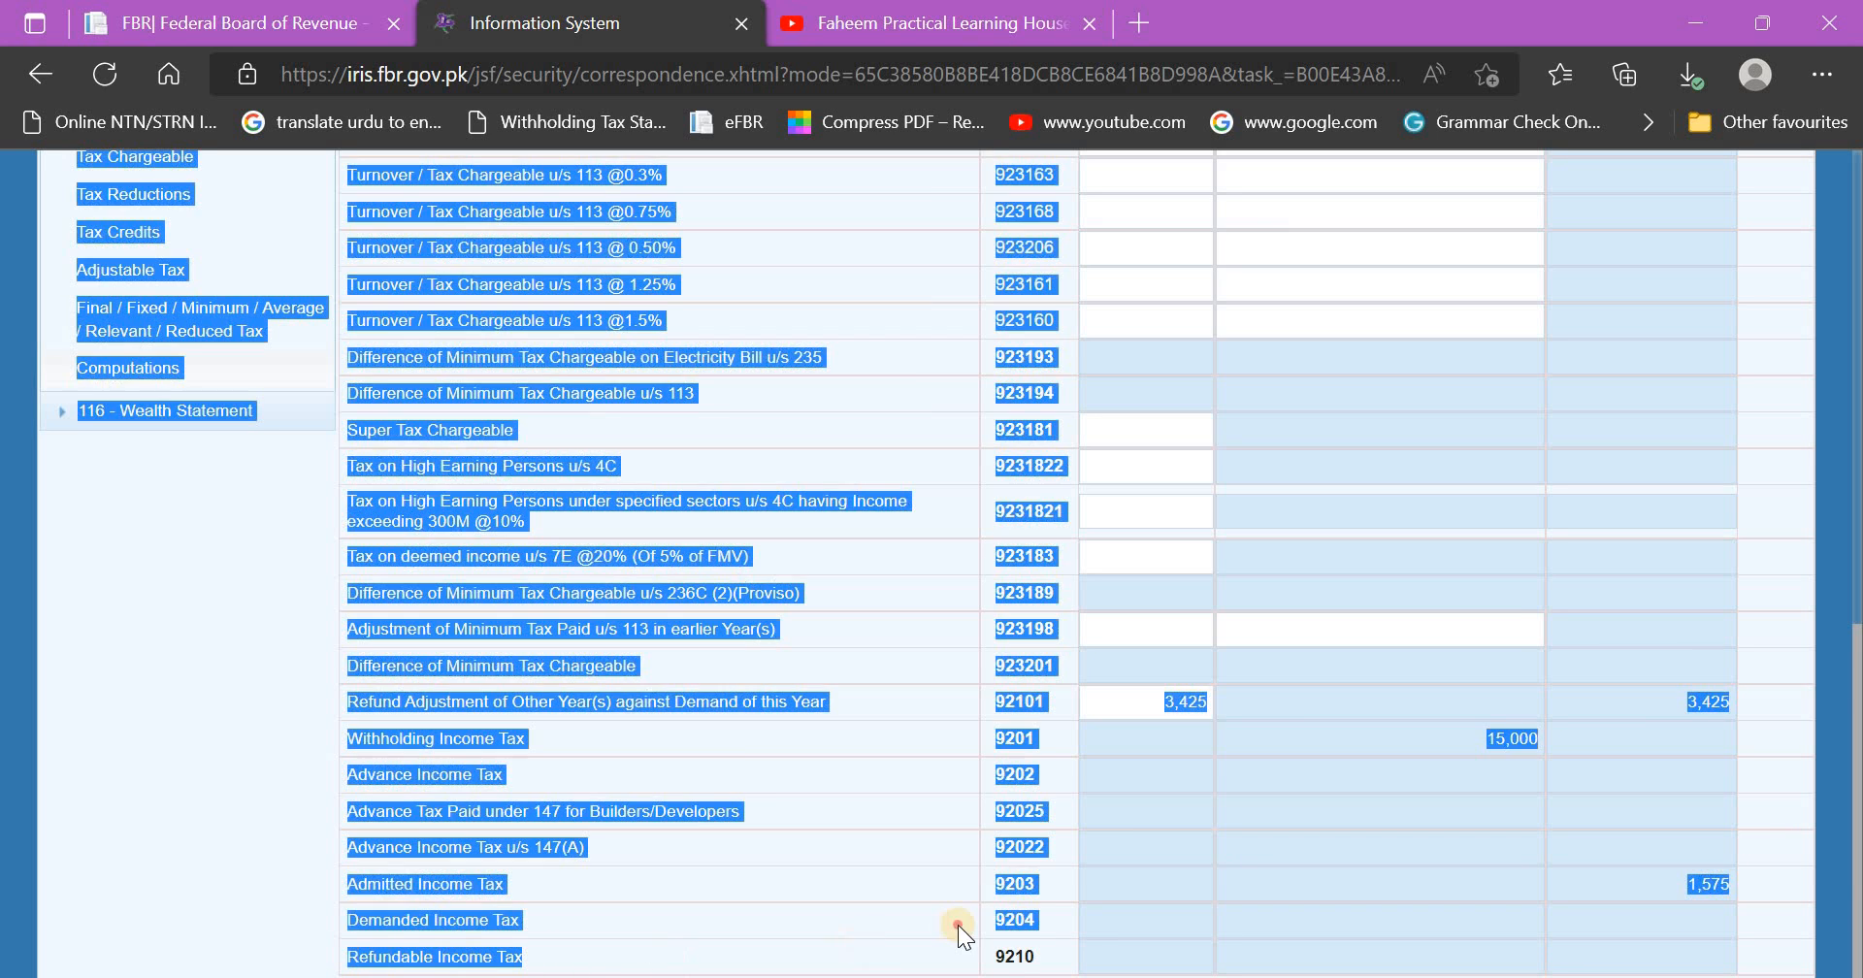
left_click(1125, 837)
left_click(1287, 820)
left_click(1180, 727)
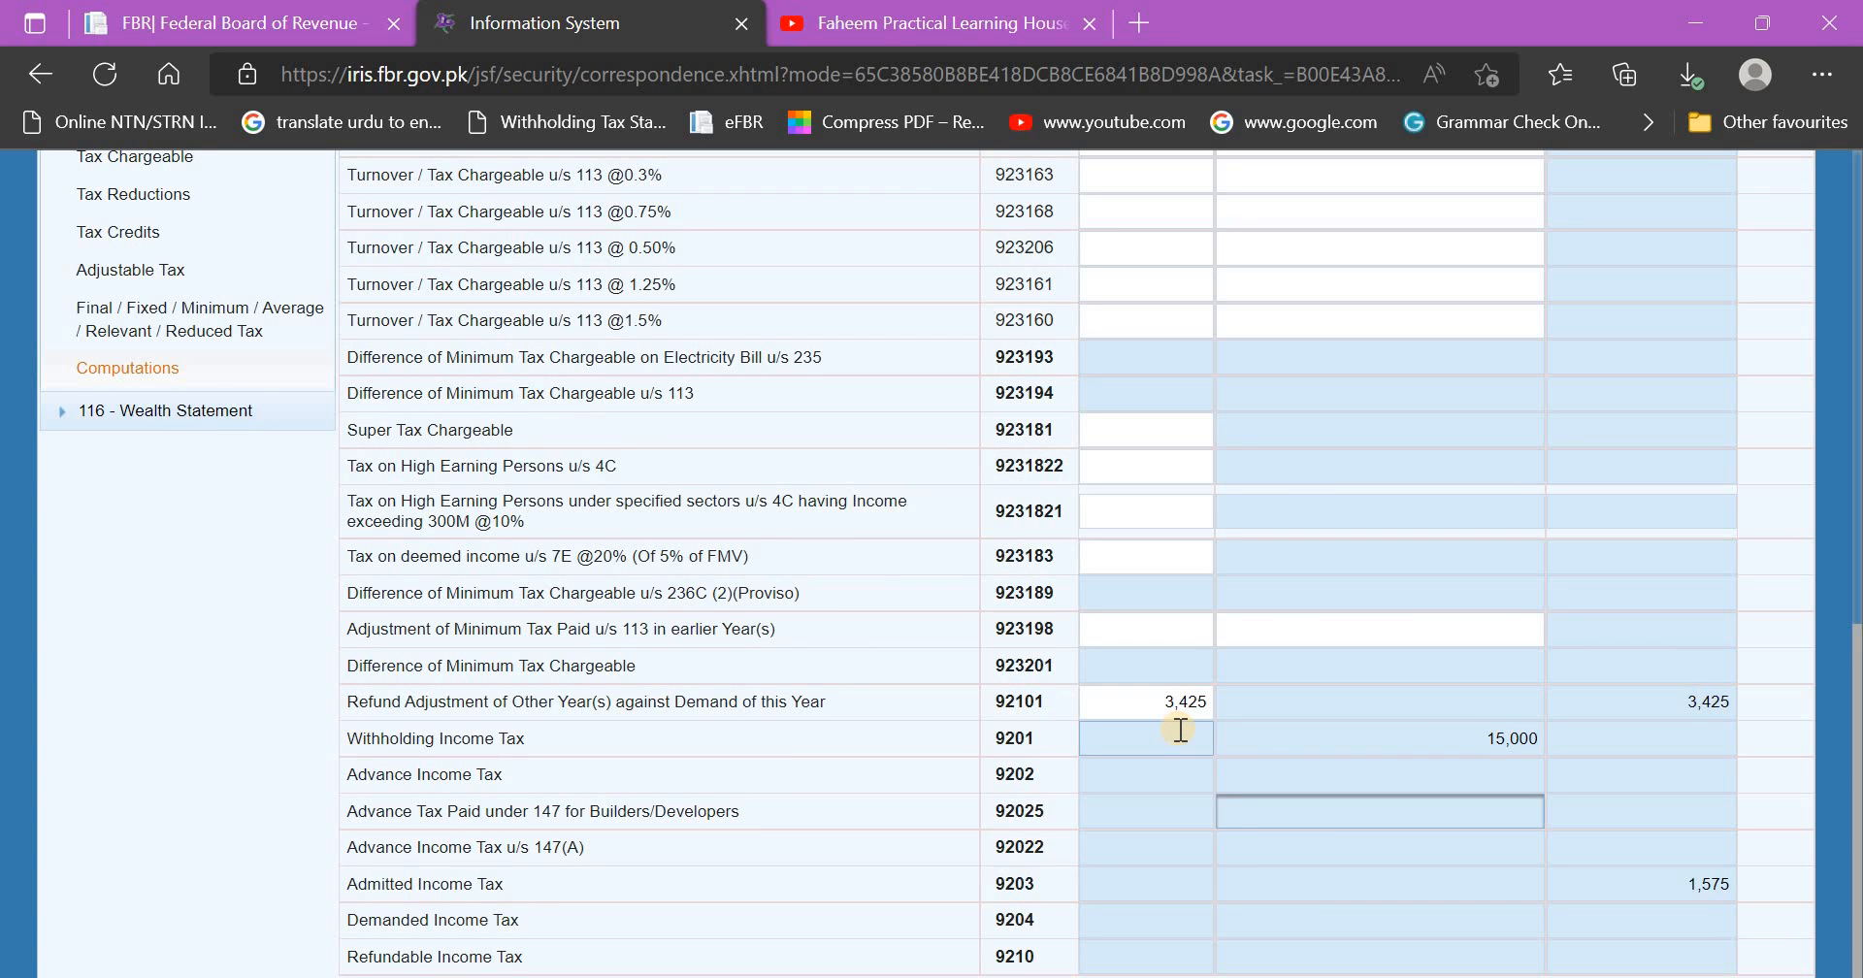
Compare the total refundable income tax in the Excel Refund workbook with the refund adjustment row in the browser's computations
left_click(1695, 23)
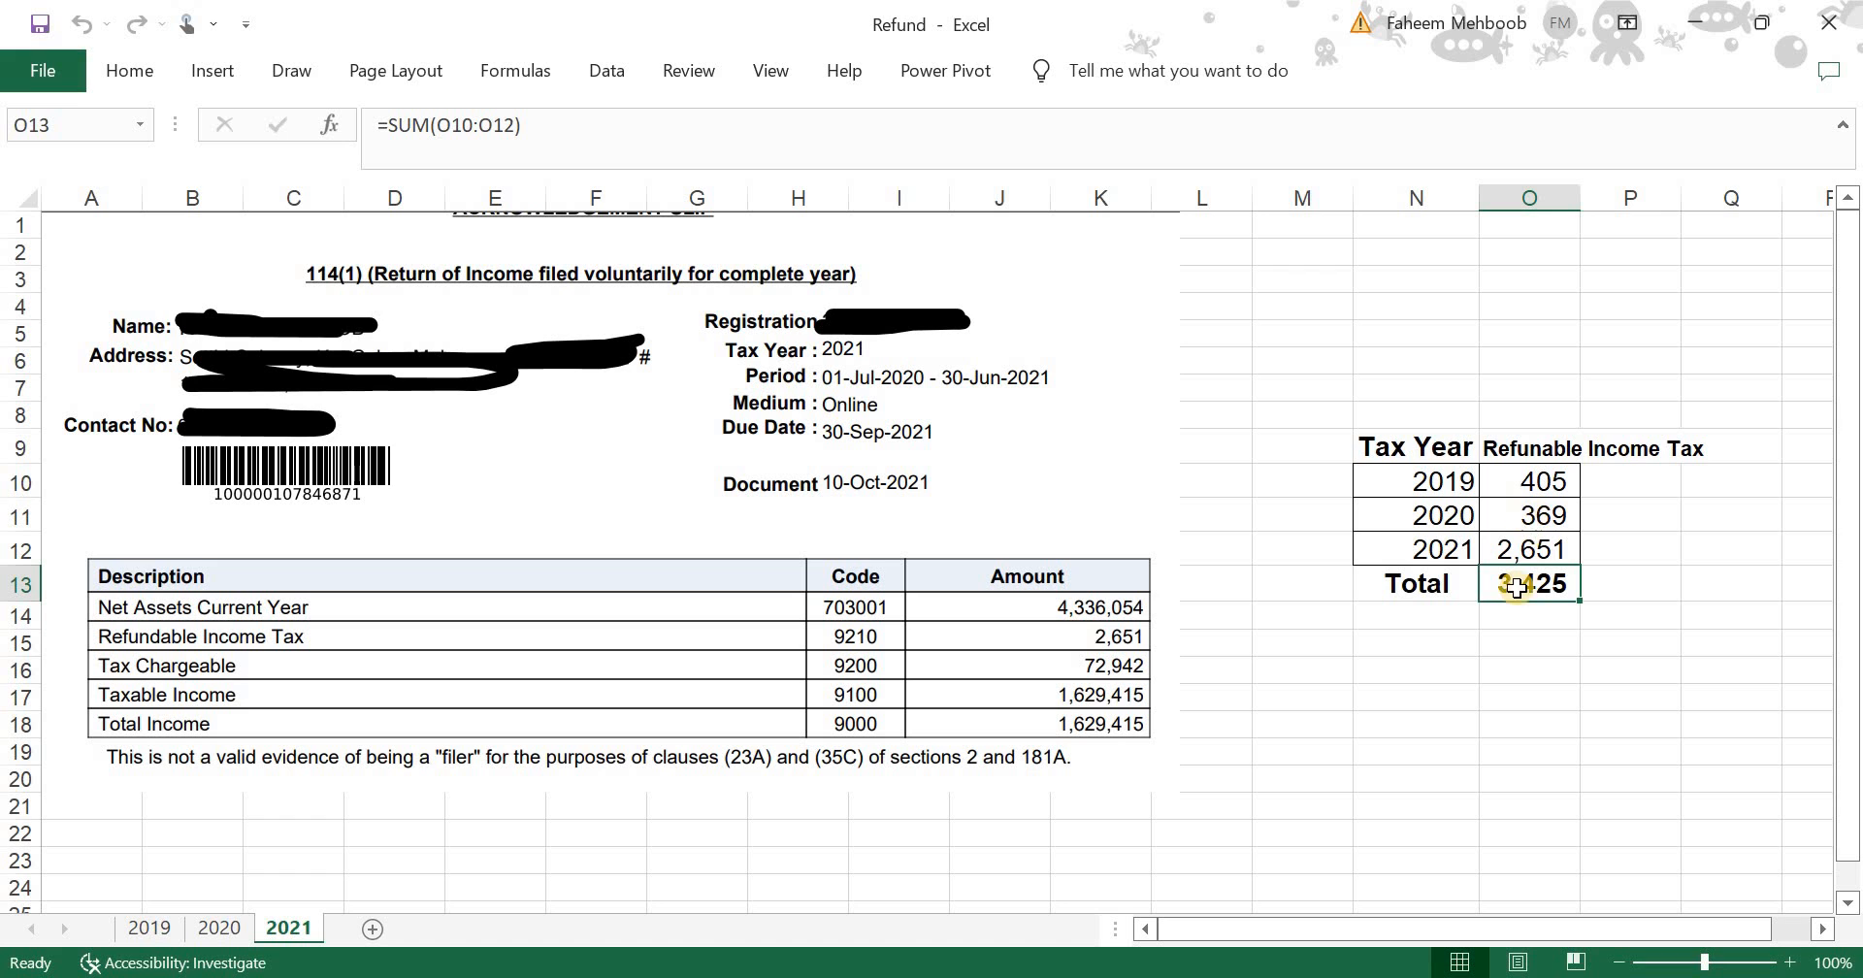
key("alt+Tab")
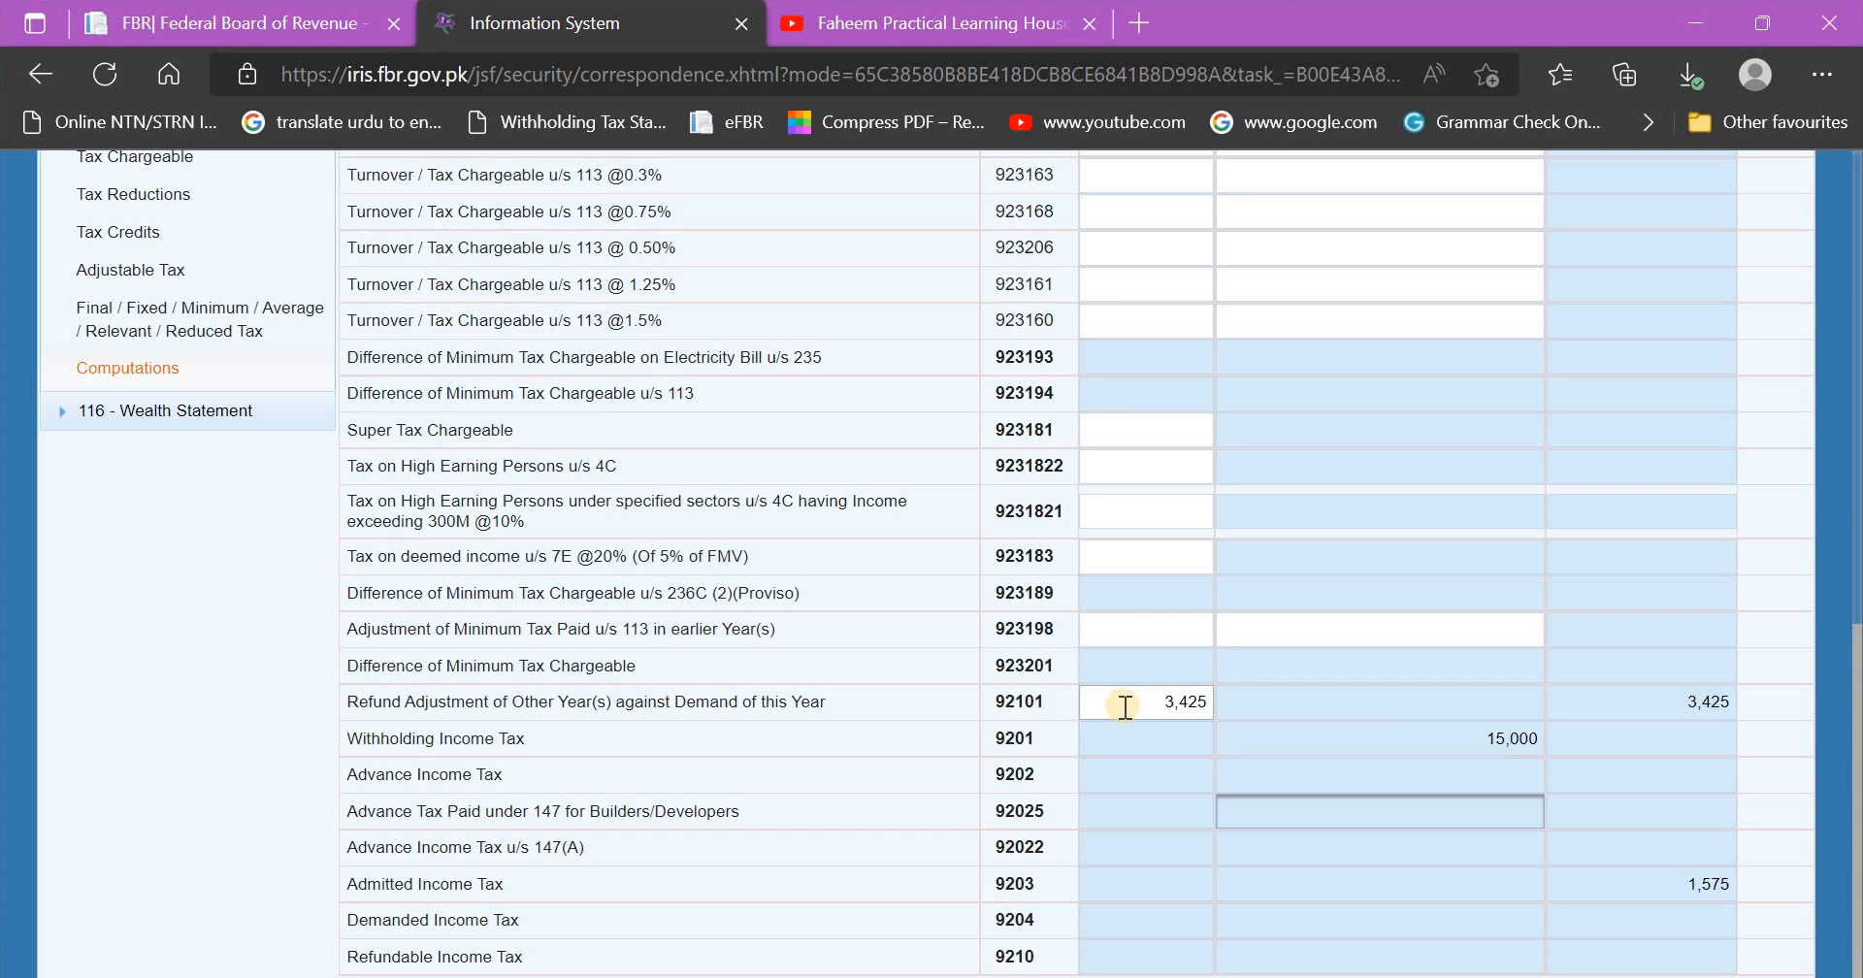
left_click(1136, 723)
left_click(1115, 828)
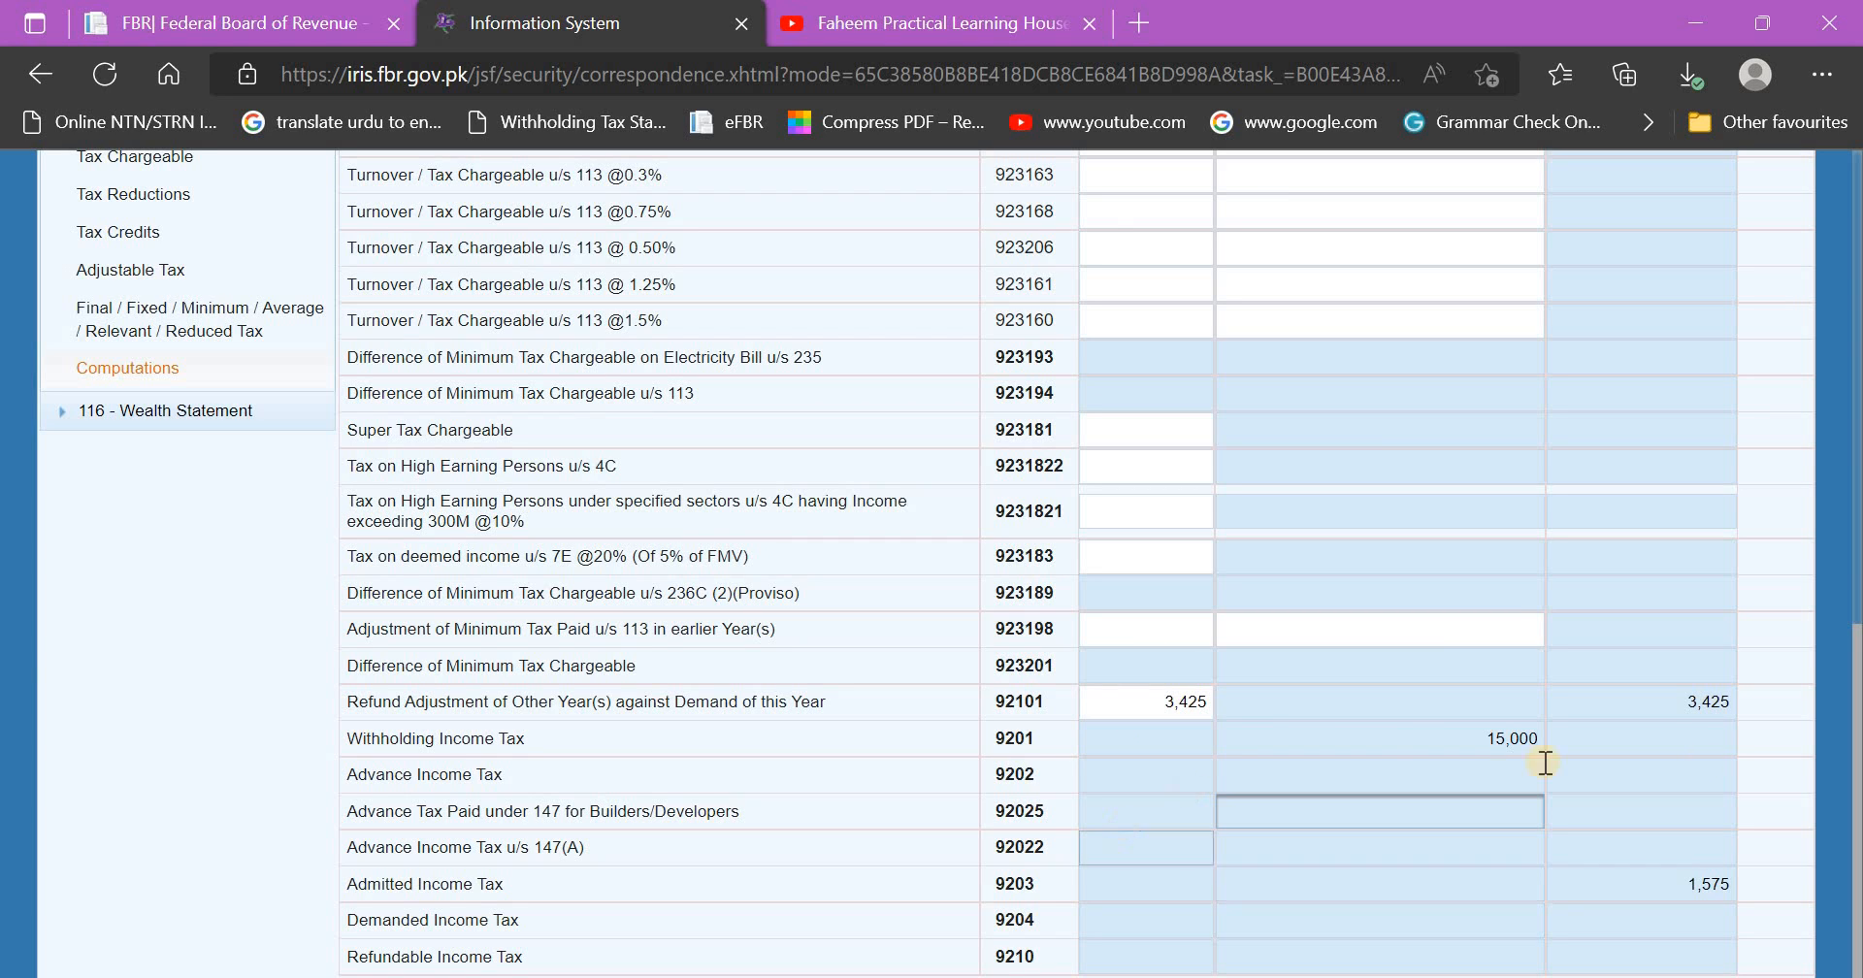